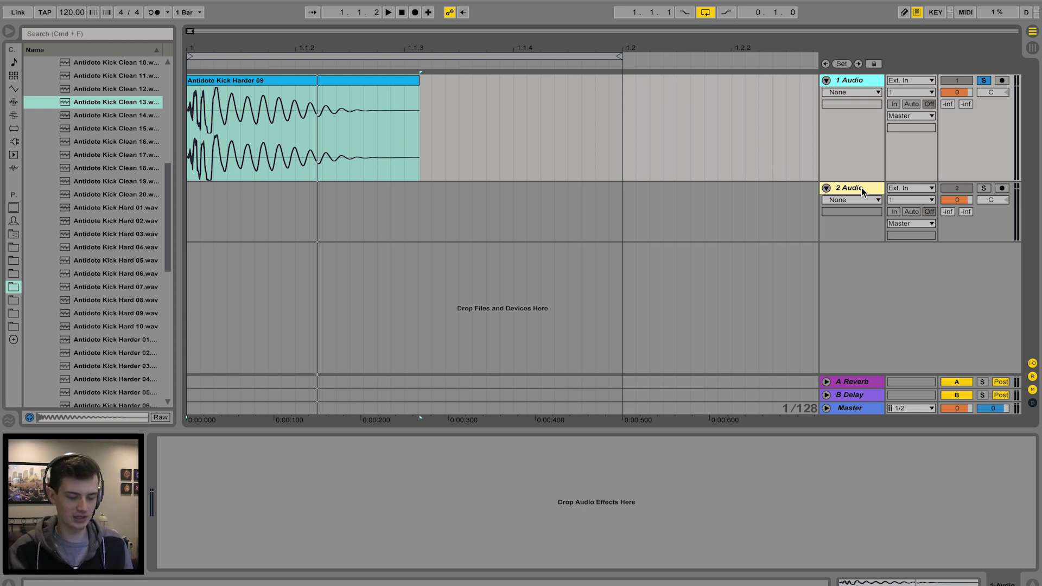
Add a new MIDI track below the 2 Audio track and load the Analog instrument onto it.
{"action": "left_click", "coordinate": [861, 187]}
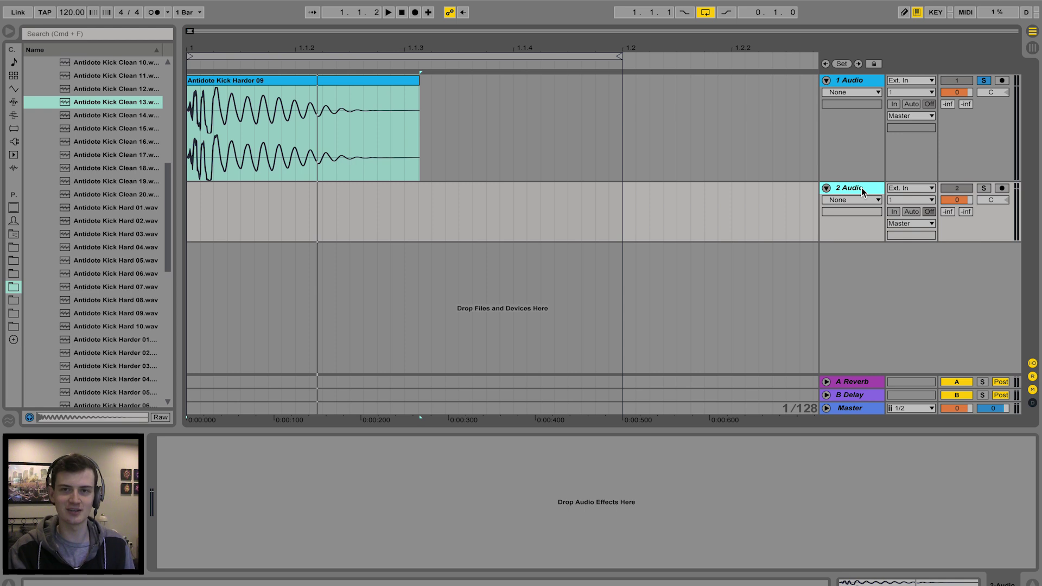
{"action": "key", "text": "super+shift+t"}
{"action": "left_click", "coordinate": [13, 89]}
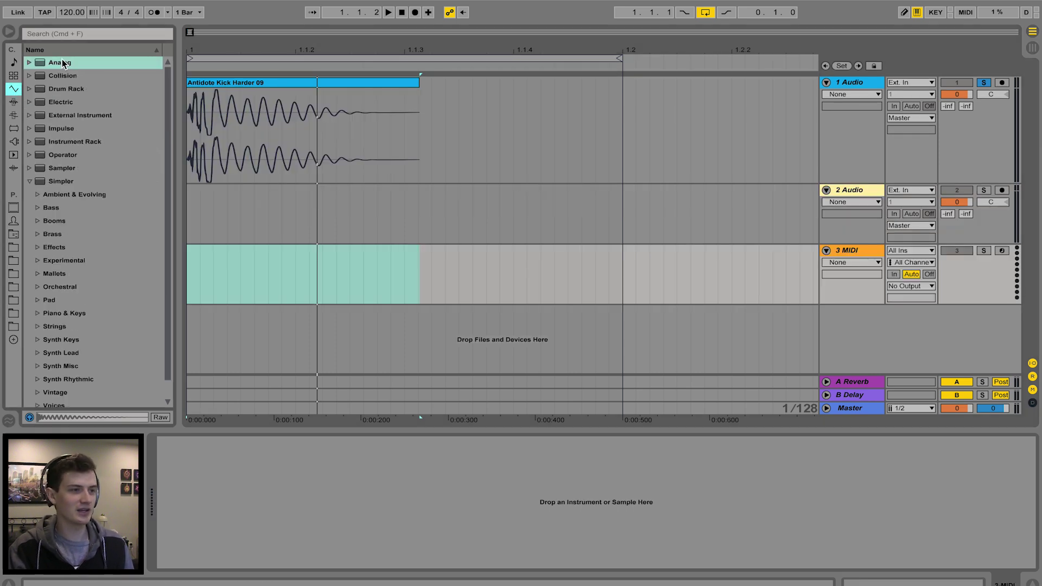
{"action": "left_click_drag", "start_coordinate": [59, 62], "coordinate": [363, 279]}
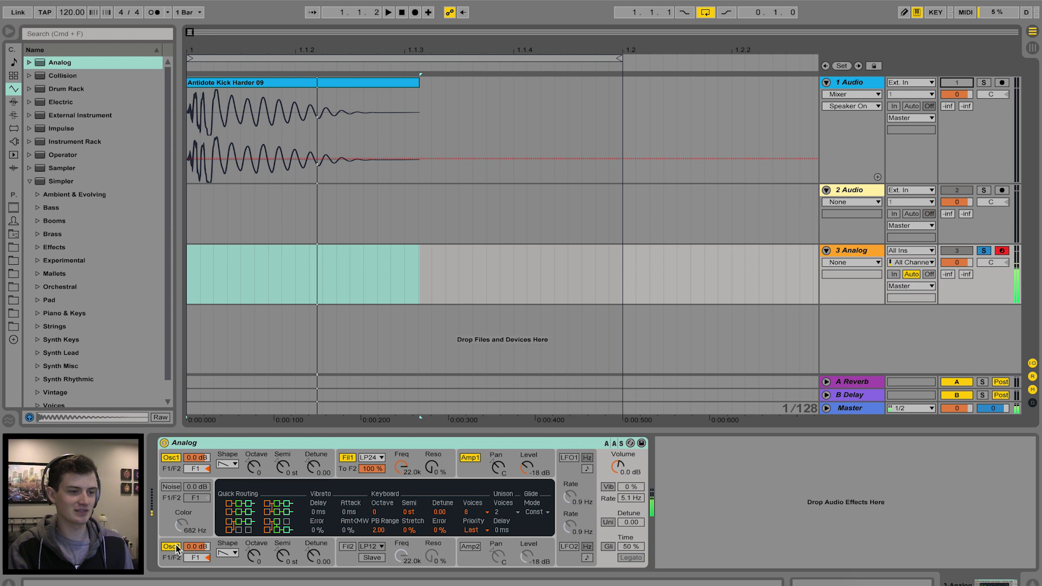
Set Analog to play only oscillator 1 with a sine shape and raise its Amp1 envelope sustain to 1.00.
{"action": "left_click", "coordinate": [175, 548]}
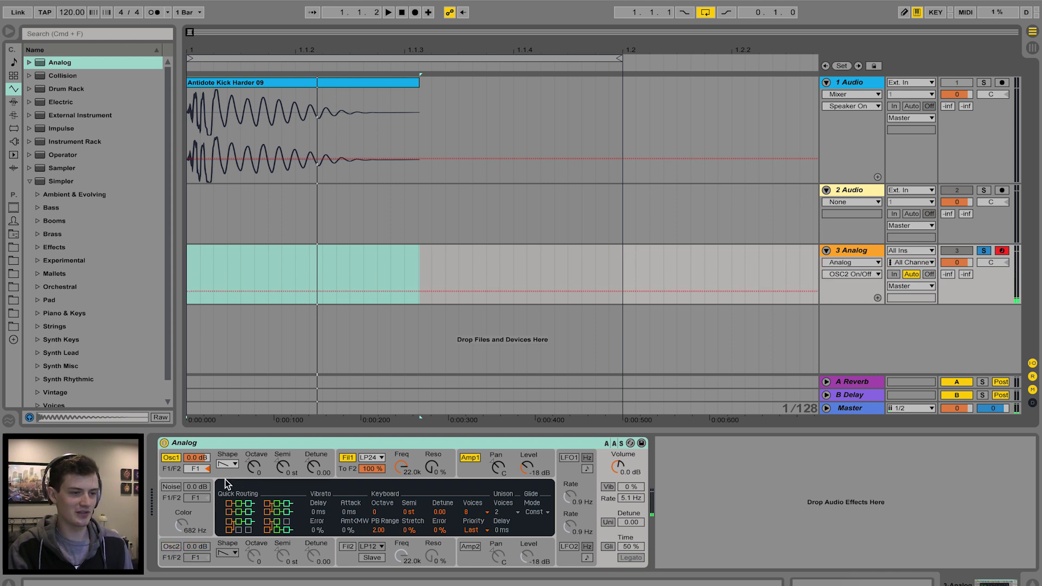
{"action": "left_click", "coordinate": [225, 465]}
{"action": "left_click", "coordinate": [225, 458]}
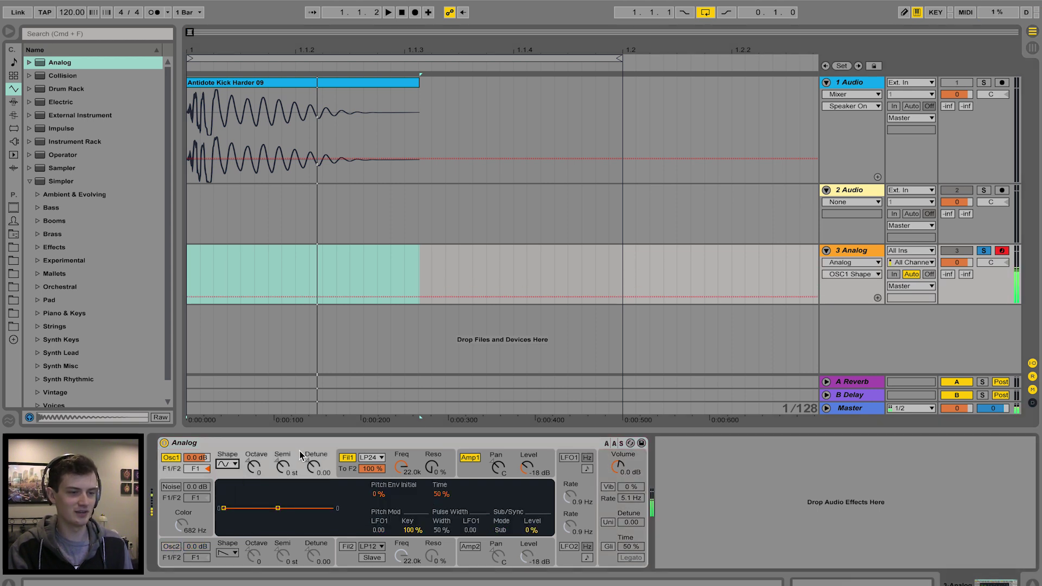
{"action": "left_click", "coordinate": [477, 470]}
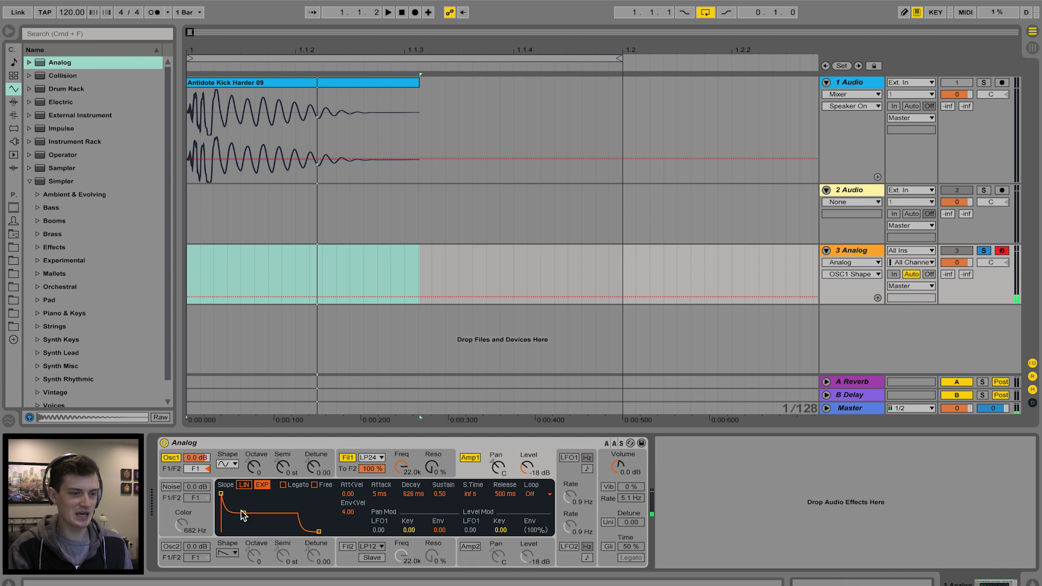
{"action": "left_click_drag", "start_coordinate": [244, 512], "coordinate": [243, 494]}
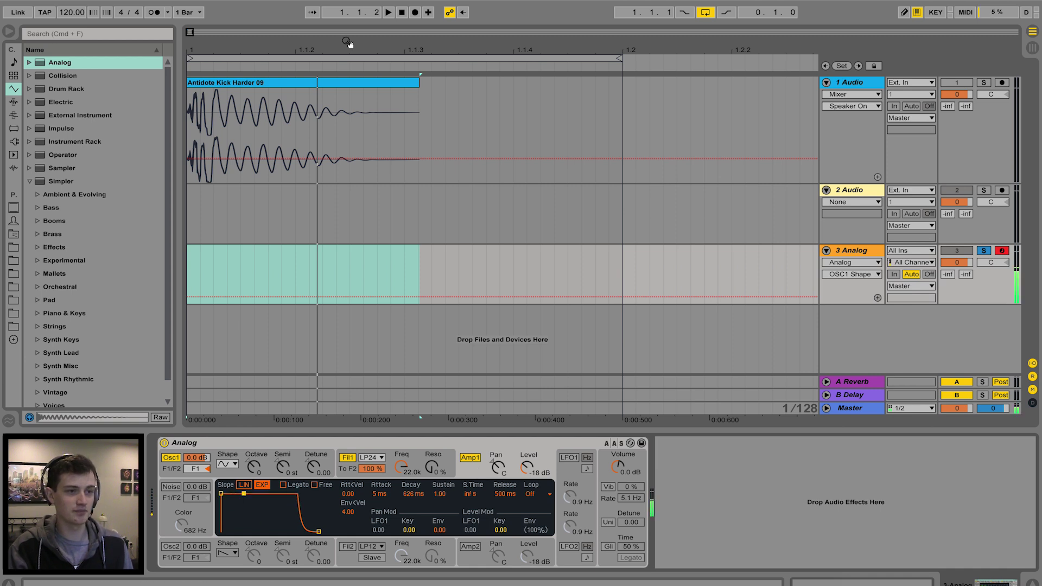
Create an empty MIDI clip on the Analog track from 1.1.1 to 1.4.3.
{"action": "left_click_drag", "start_coordinate": [349, 43], "coordinate": [349, 21]}
{"action": "left_click_drag", "start_coordinate": [419, 272], "coordinate": [162, 266]}
{"action": "key", "text": "super+shift+m"}
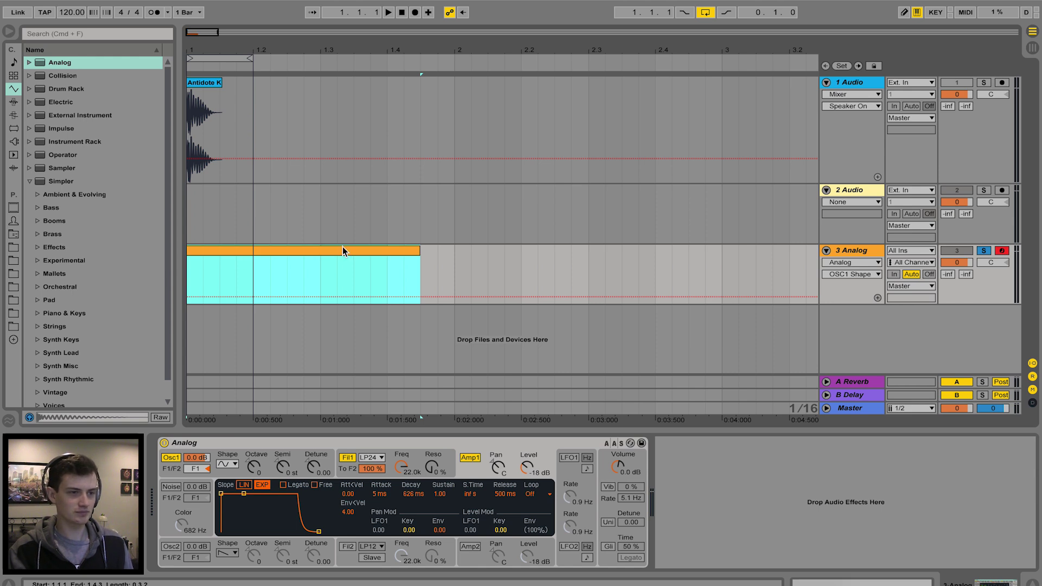
Add an F1 note at the start of the Analog clip and extend it with Legato to fill the clip.
{"action": "double_click", "coordinate": [343, 249]}
{"action": "key", "text": "z"}
{"action": "scroll", "coordinate": [419, 505], "scroll_direction": "down", "scroll_amount": 8}
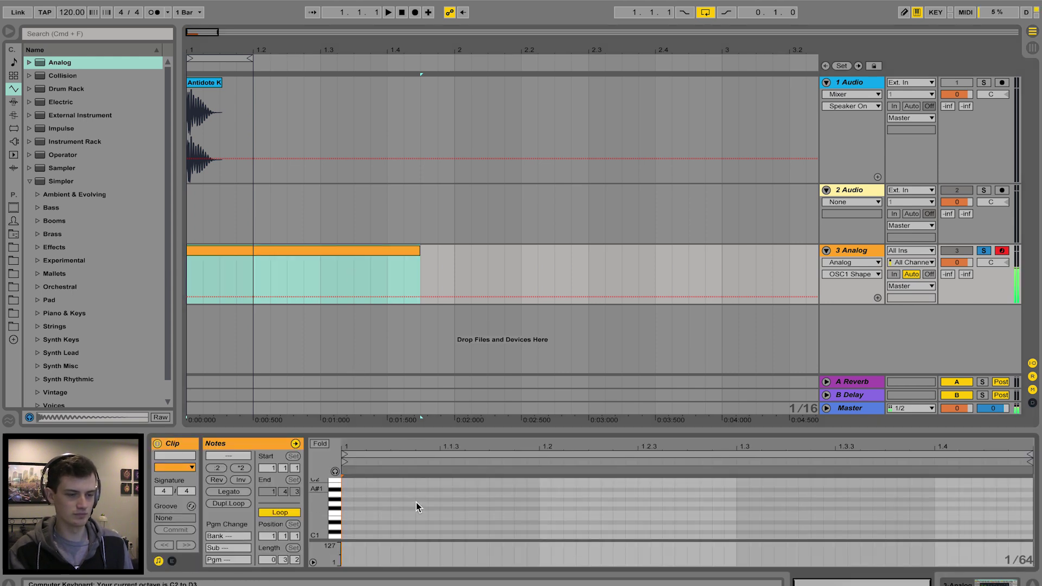
{"action": "key", "text": "z"}
{"action": "scroll", "coordinate": [418, 507], "scroll_direction": "down", "scroll_amount": 8}
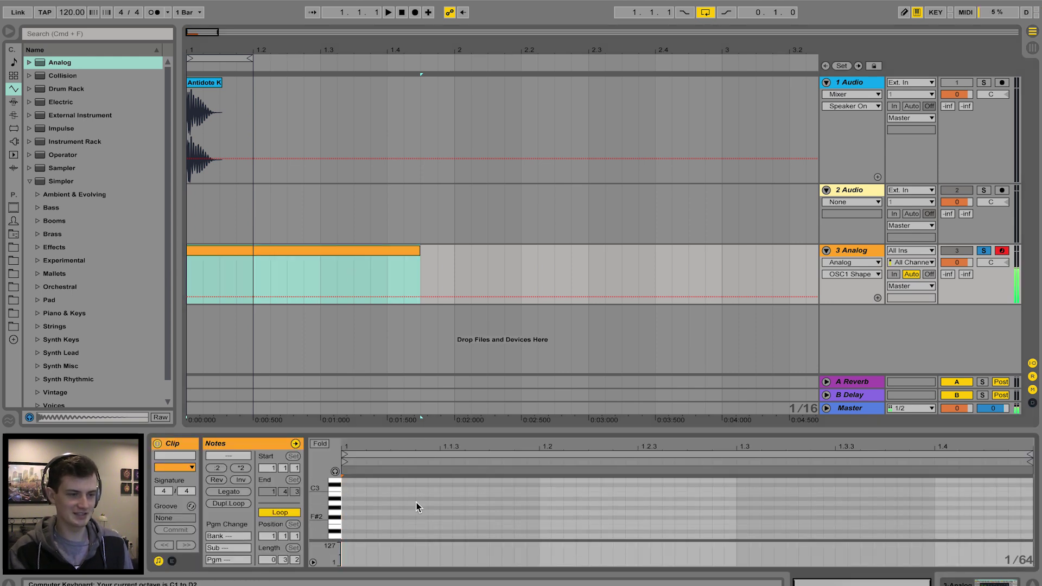
{"action": "scroll", "coordinate": [417, 506], "scroll_direction": "up", "scroll_amount": 15}
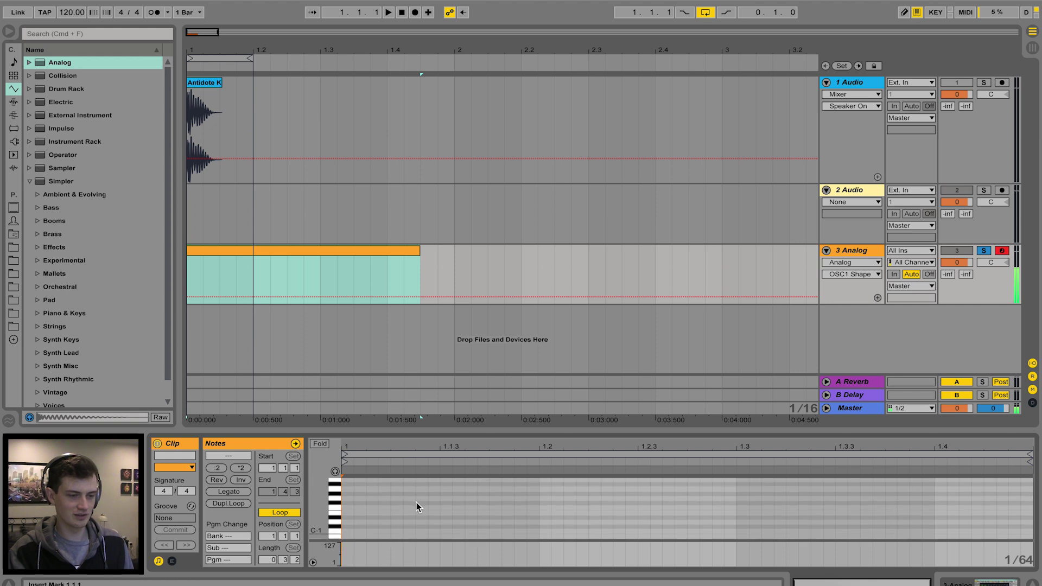
{"action": "scroll", "coordinate": [417, 507], "scroll_direction": "down", "scroll_amount": 4}
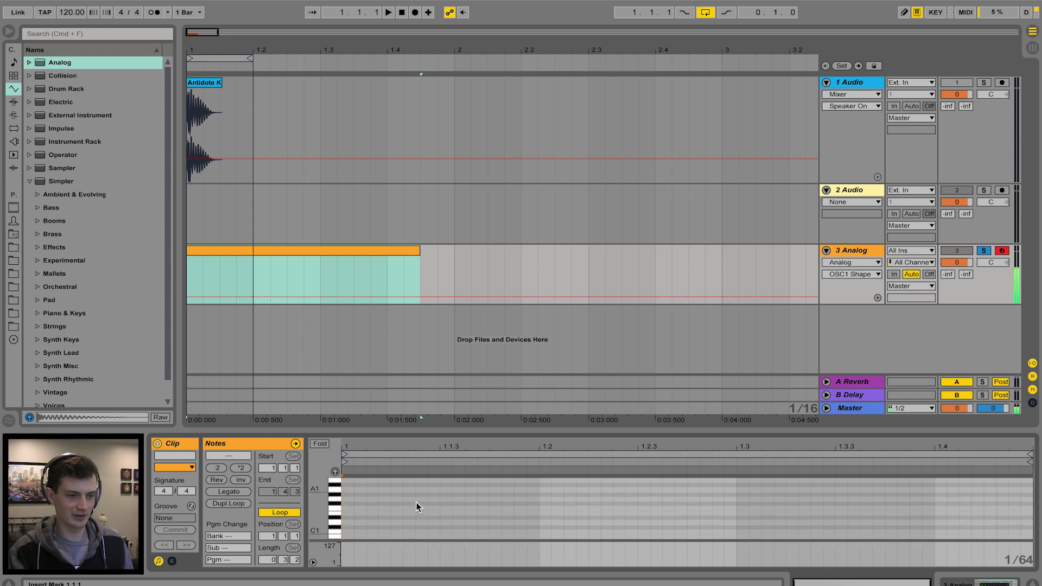
{"action": "double_click", "coordinate": [346, 509]}
{"action": "left_click", "coordinate": [227, 494]}
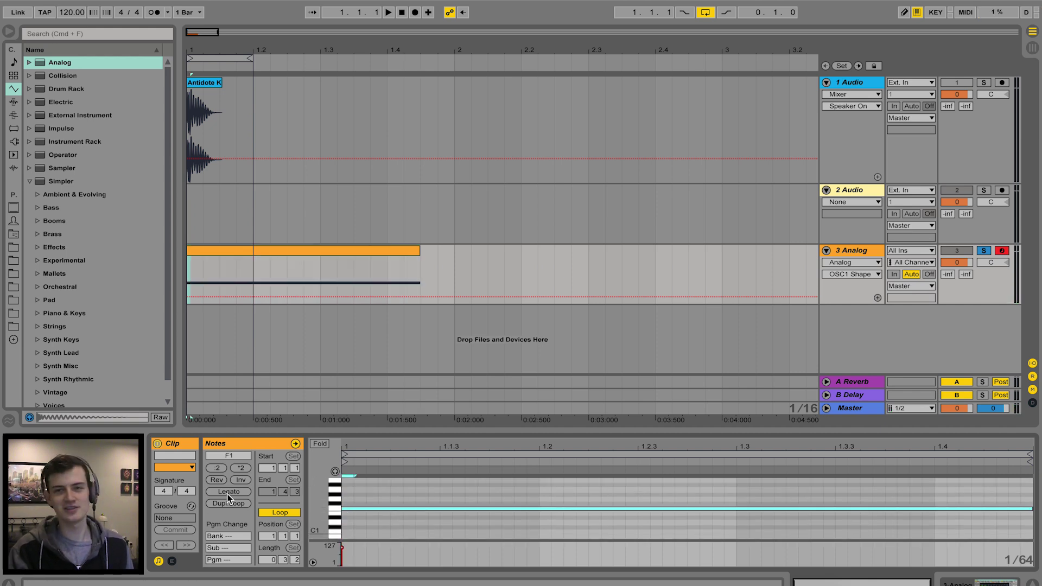
Freeze the Analog track and flatten it to audio.
{"action": "right_click", "coordinate": [855, 250]}
{"action": "left_click", "coordinate": [916, 333]}
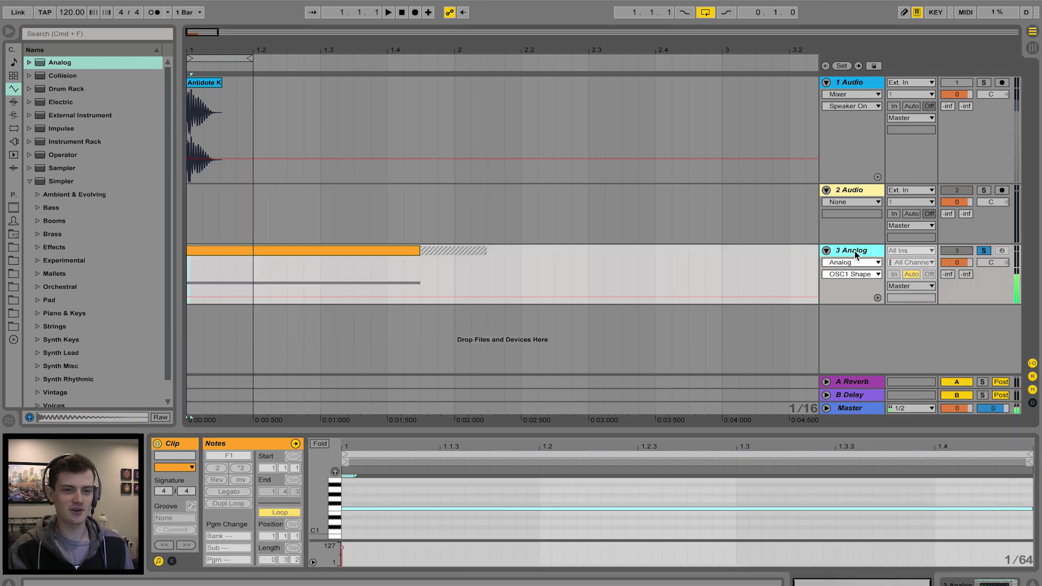
{"action": "right_click", "coordinate": [855, 250]}
{"action": "left_click", "coordinate": [885, 342]}
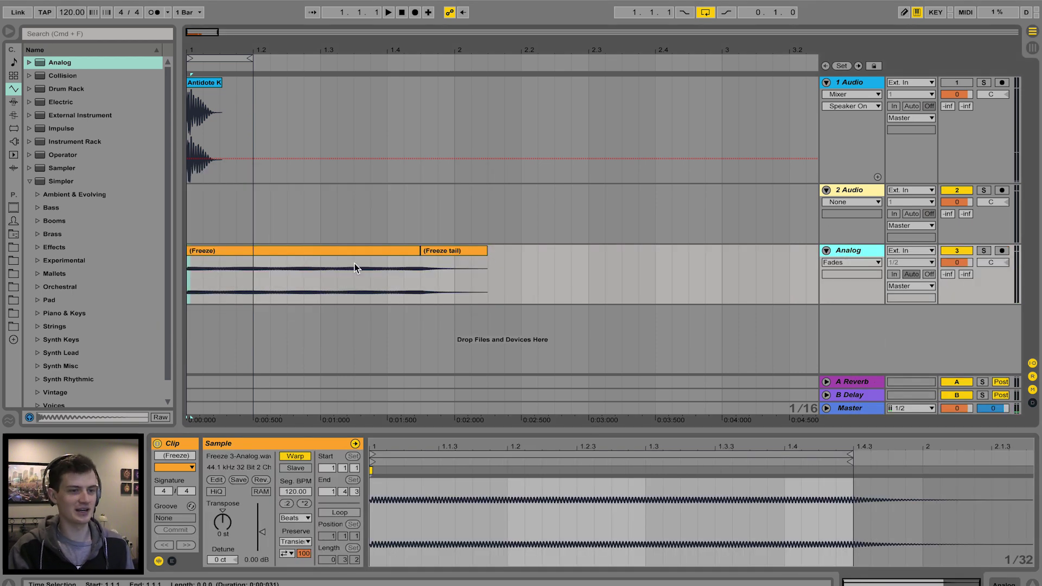
Turn off warping for the flattened Analog clip and raise its clip gain.
{"action": "left_click", "coordinate": [323, 250]}
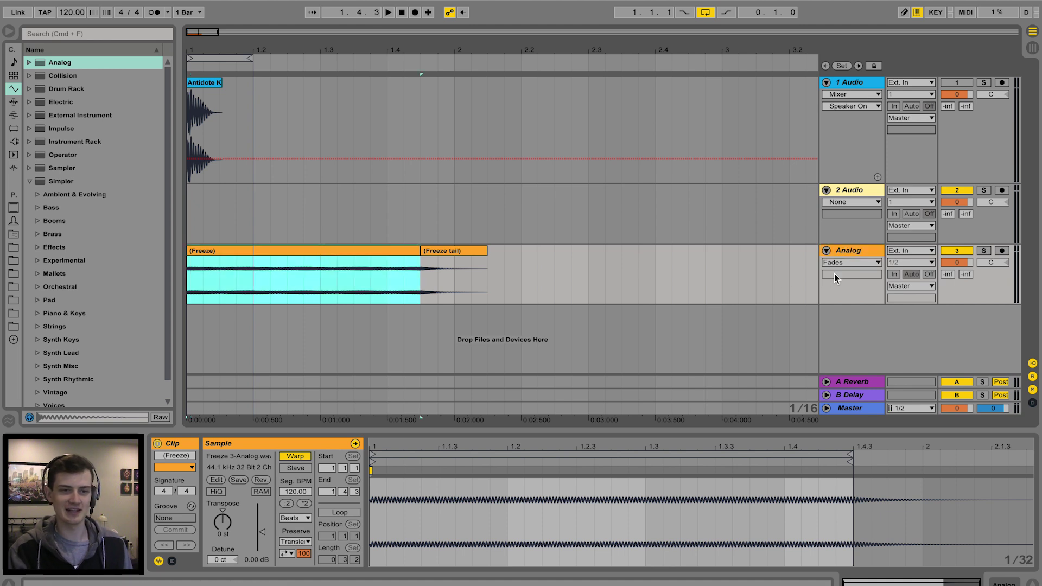
{"action": "left_click_drag", "start_coordinate": [190, 51], "coordinate": [190, 136]}
{"action": "left_click_drag", "start_coordinate": [190, 98], "coordinate": [190, 108]}
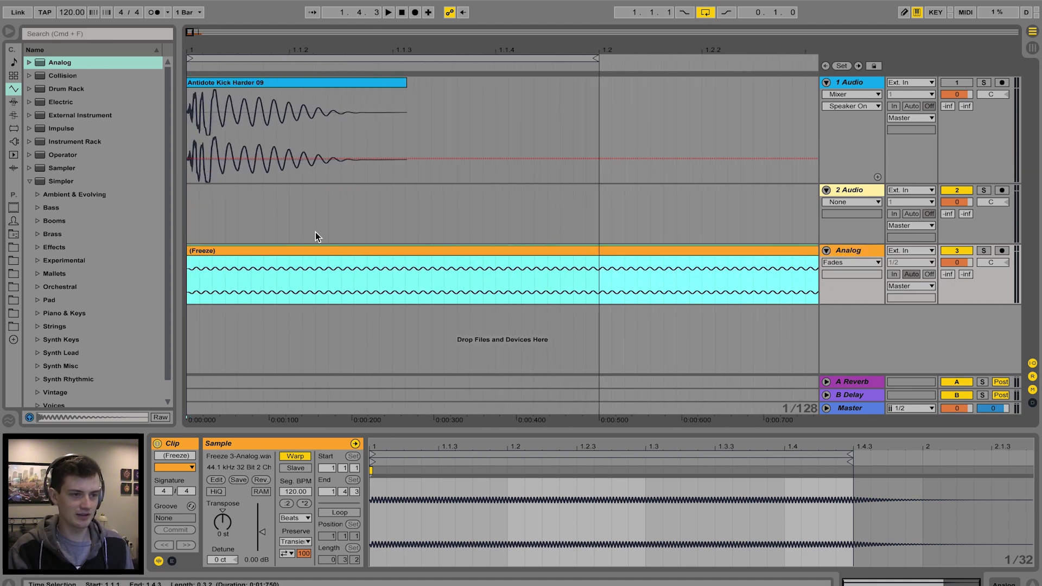
{"action": "left_click", "coordinate": [319, 248]}
{"action": "left_click", "coordinate": [284, 459]}
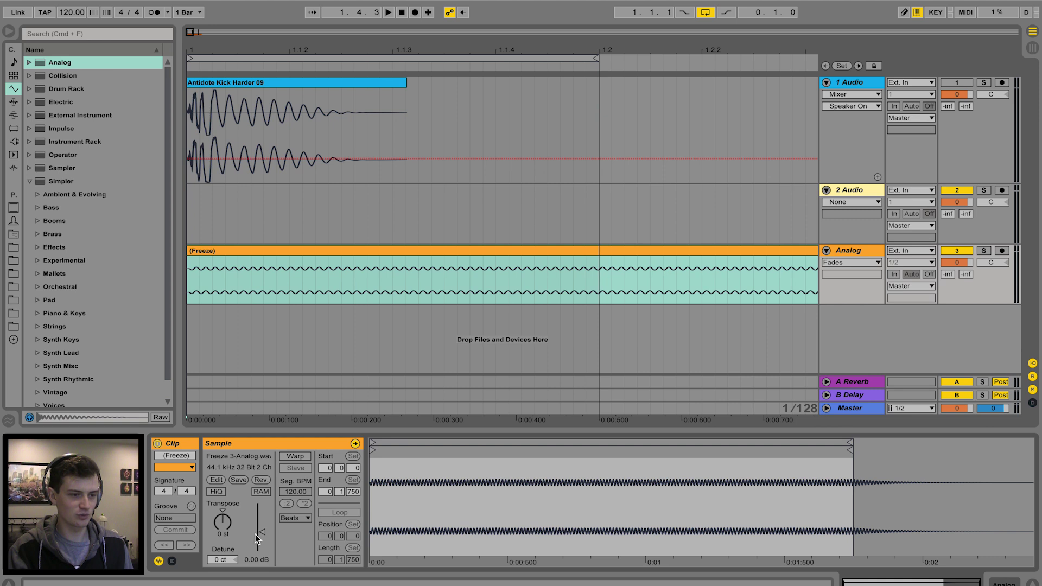
{"action": "left_click_drag", "start_coordinate": [257, 538], "coordinate": [259, 519]}
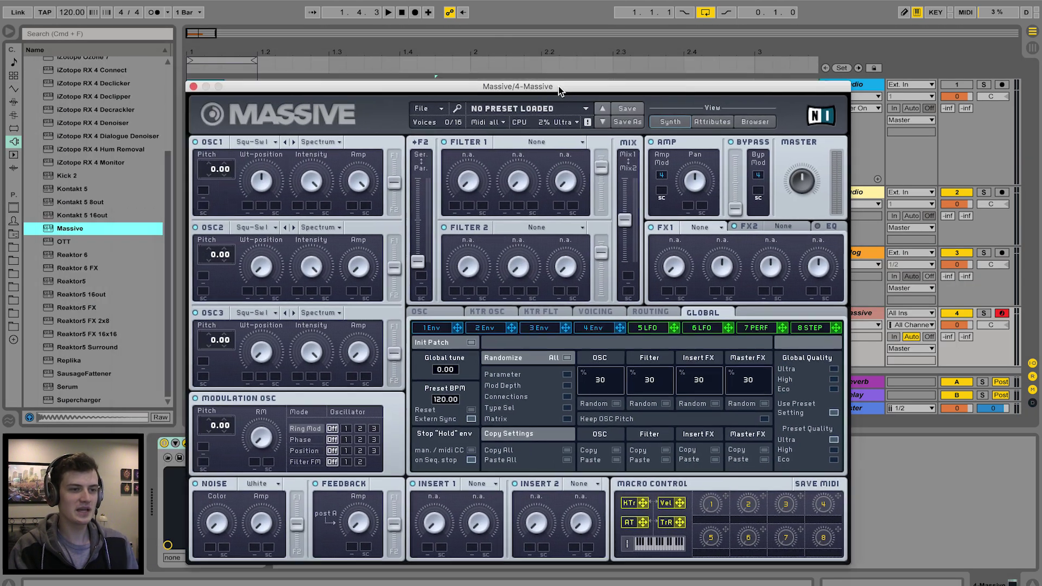
Set the OSC1 wavetable in Massive to Sin-Square.
{"action": "left_click_drag", "start_coordinate": [558, 86], "coordinate": [562, 64]}
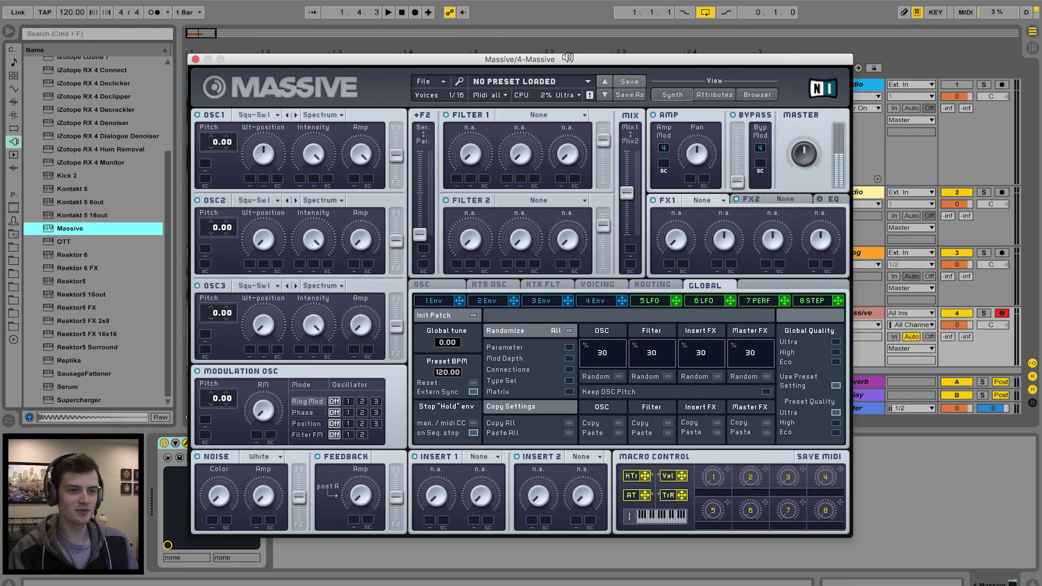
{"action": "left_click", "coordinate": [252, 115]}
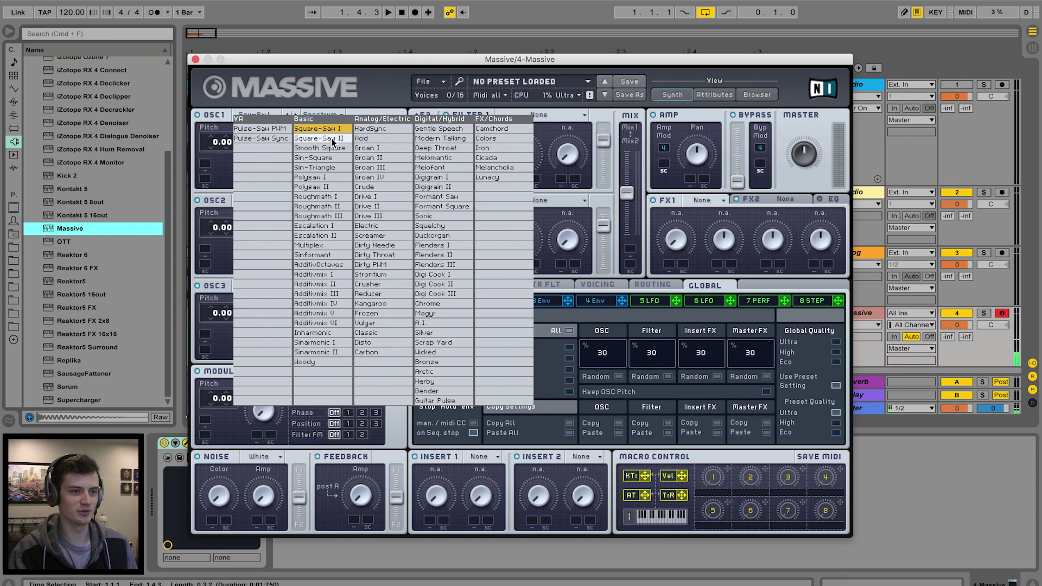
{"action": "left_click", "coordinate": [334, 158]}
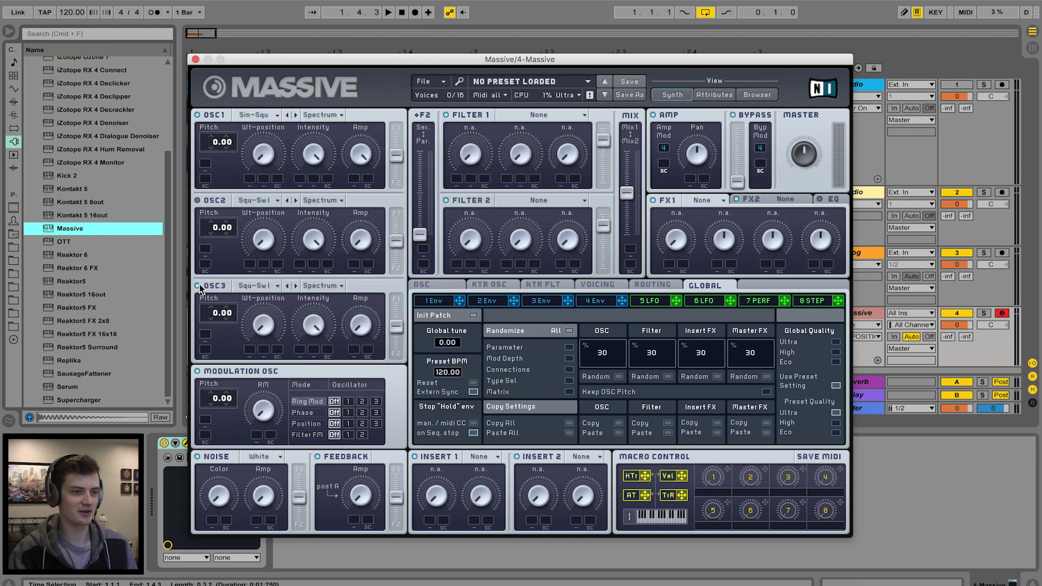
Raise the decay level of Massive's 4 Env envelope and close the plug-in window.
{"action": "left_click", "coordinate": [600, 303]}
{"action": "left_click_drag", "start_coordinate": [608, 419], "coordinate": [598, 270]}
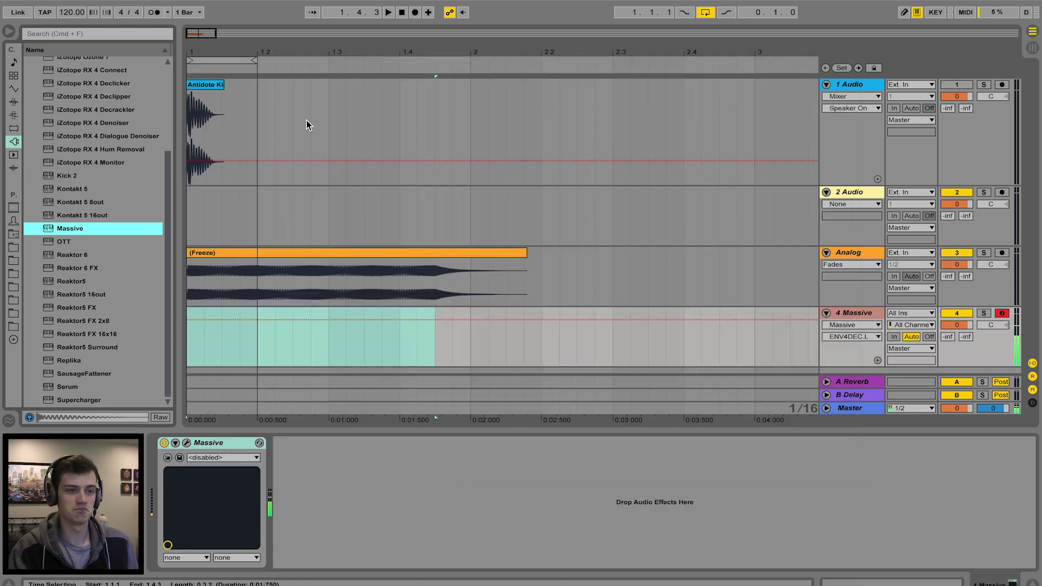
{"action": "left_click", "coordinate": [196, 59]}
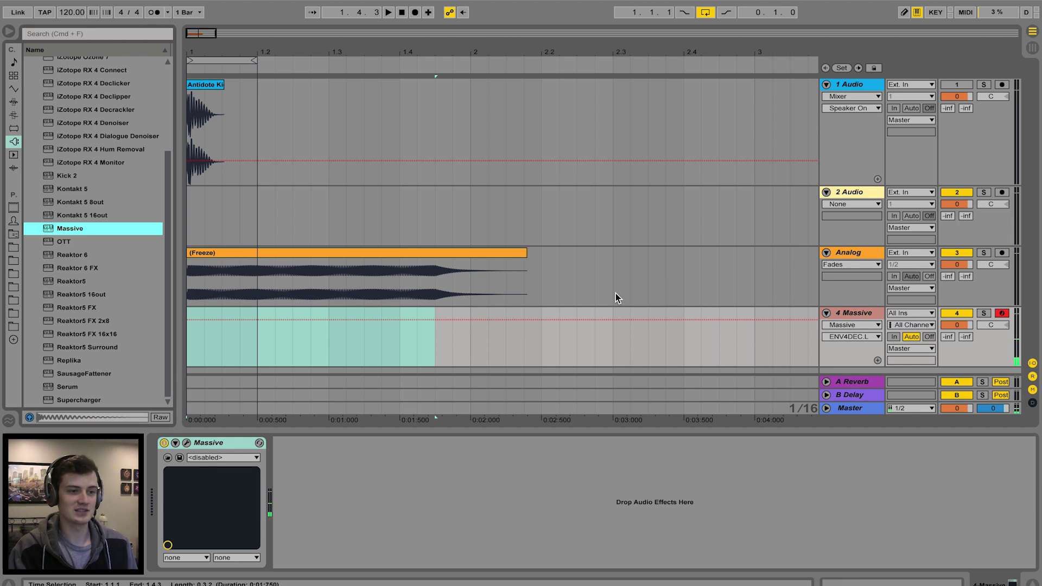
Create a MIDI clip on the Massive track from 1.1.1 to 2.4.2 and fill it with one E1 note using Legato.
{"action": "left_click", "coordinate": [693, 341], "text": "shift"}
{"action": "key", "text": "super+shift+m"}
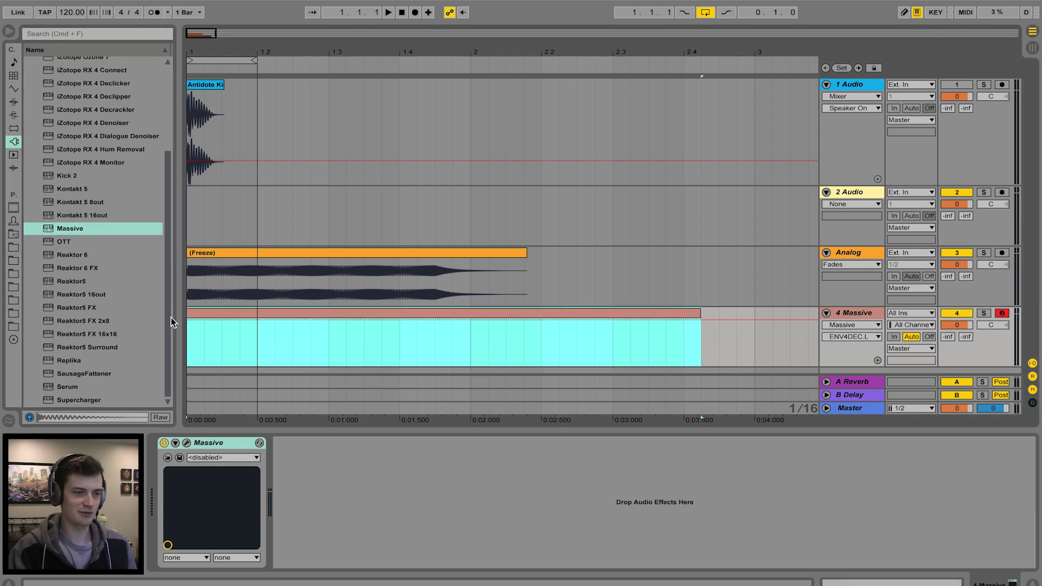
{"action": "double_click", "coordinate": [221, 315]}
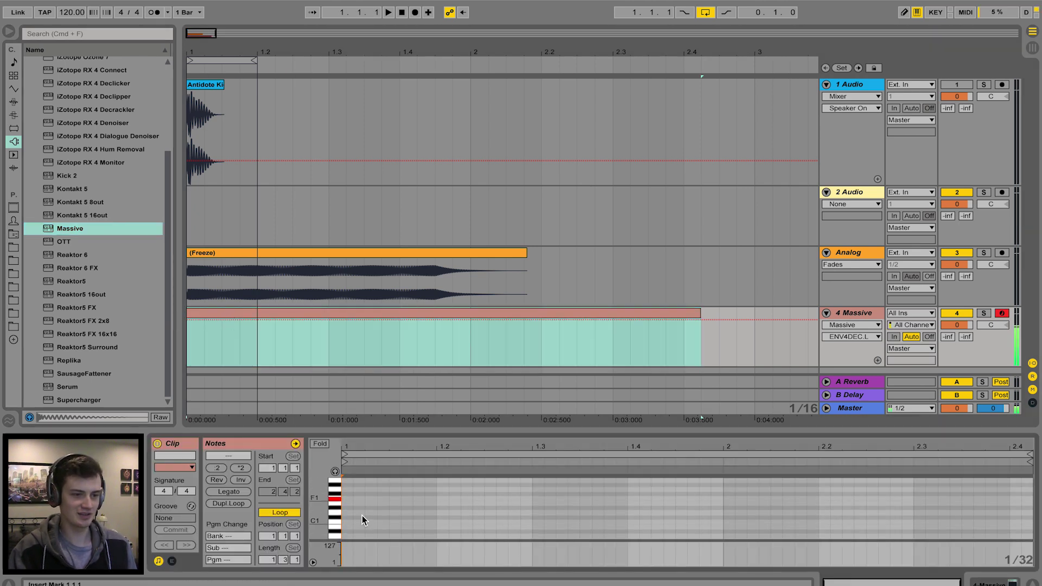
{"action": "double_click", "coordinate": [350, 489]}
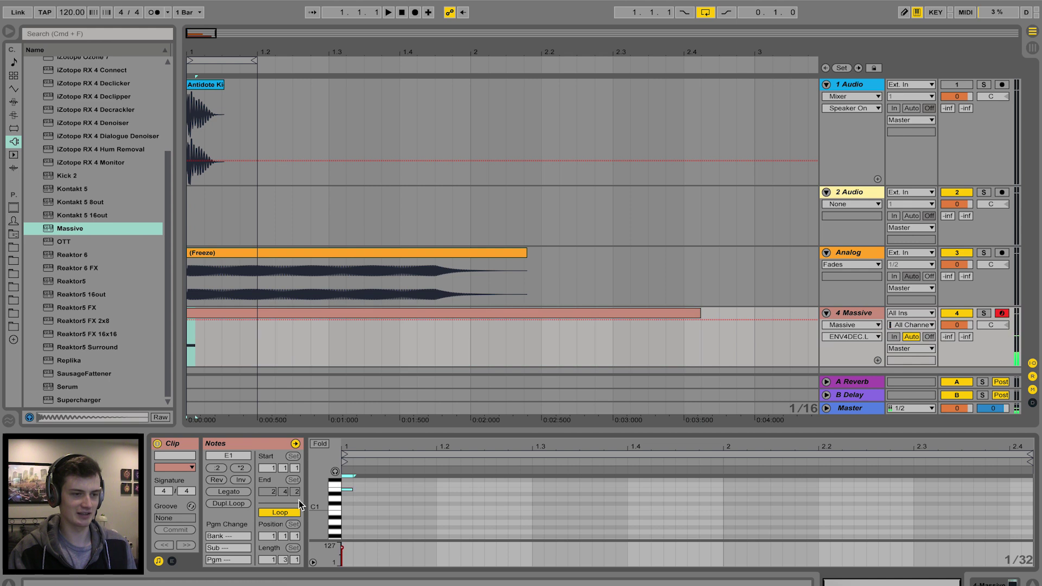
{"action": "left_click", "coordinate": [240, 492]}
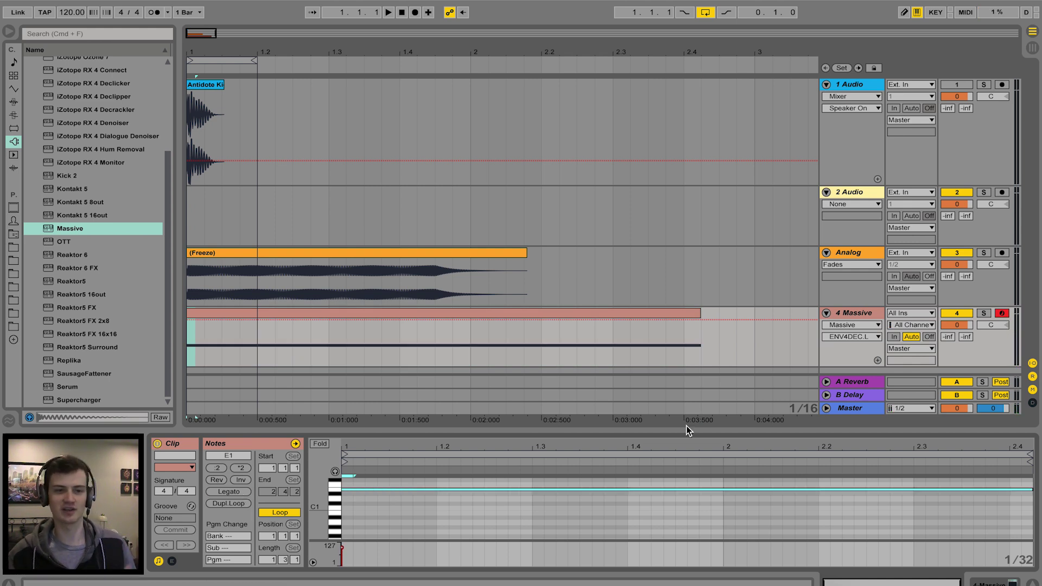
Freeze the Massive track and flatten it to audio.
{"action": "right_click", "coordinate": [864, 312]}
{"action": "left_click", "coordinate": [867, 397]}
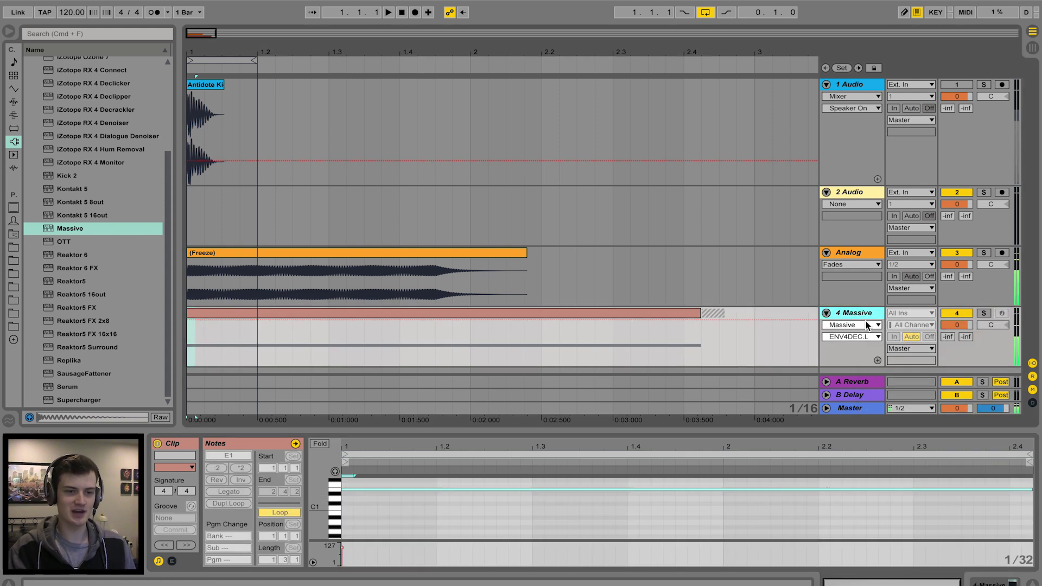
{"action": "right_click", "coordinate": [865, 313]}
{"action": "left_click", "coordinate": [897, 406]}
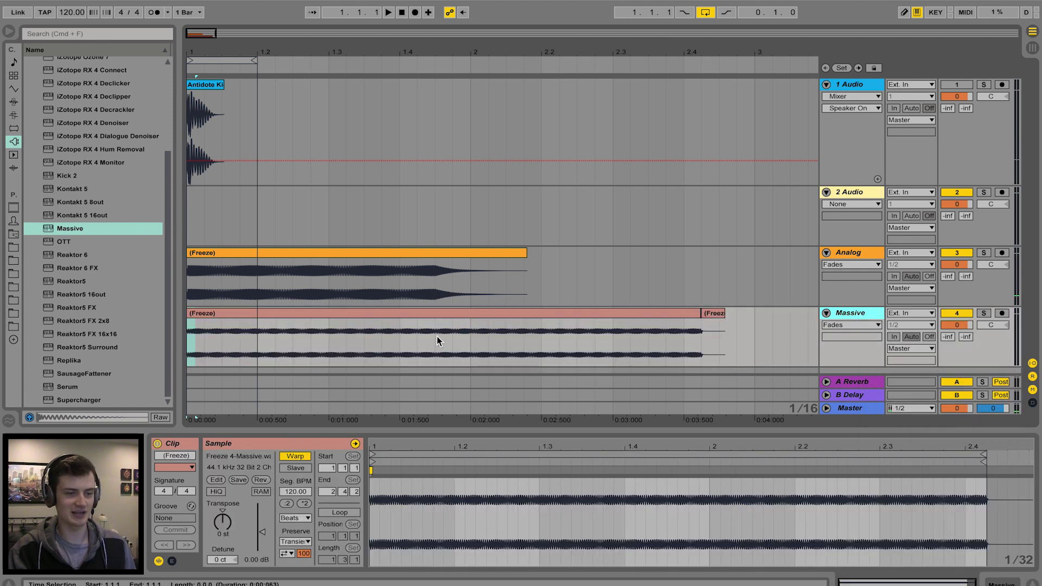
Turn off warping for the flattened Massive clip and set its clip gain to 8.00 dB.
{"action": "left_click", "coordinate": [293, 457]}
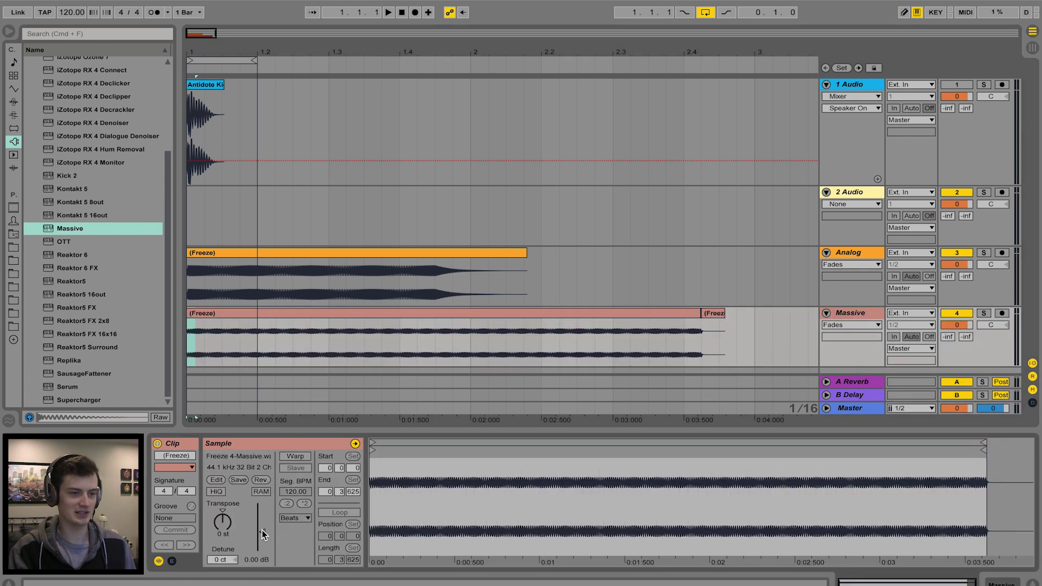
{"action": "left_click_drag", "start_coordinate": [262, 535], "coordinate": [266, 522]}
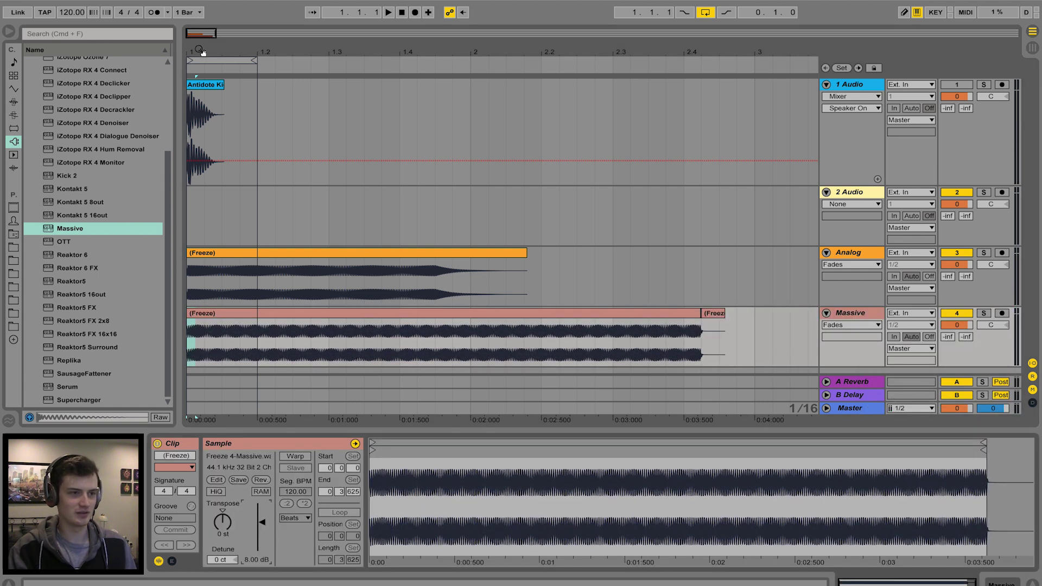
{"action": "left_click_drag", "start_coordinate": [202, 51], "coordinate": [202, 143]}
{"action": "left_click", "coordinate": [243, 313]}
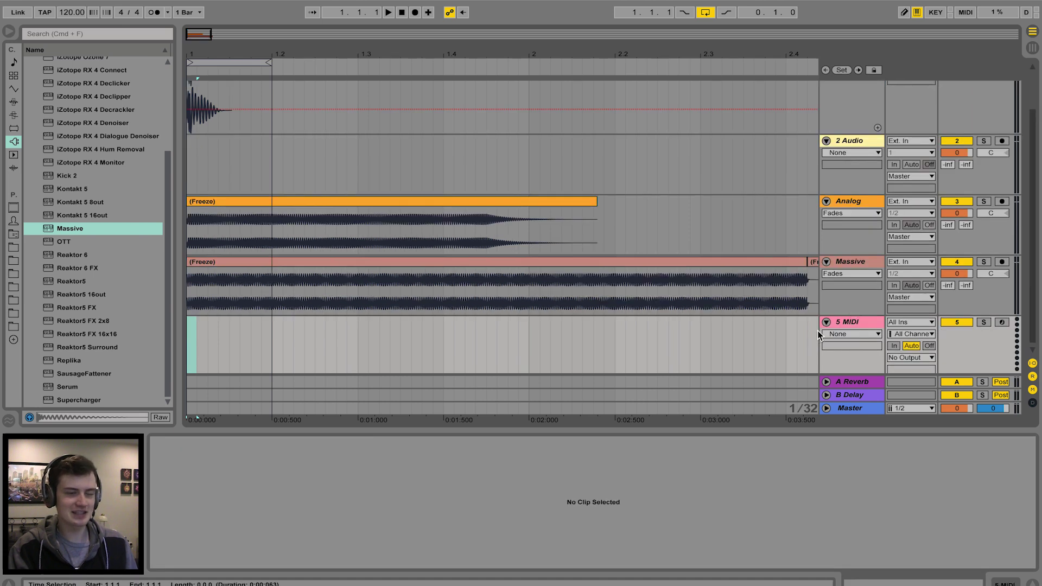
Load Serum on the empty MIDI track, set oscillator A's wavetable to Basic Shapes from the Analog category, and close the plug-in window.
{"action": "left_click_drag", "start_coordinate": [67, 386], "coordinate": [285, 341]}
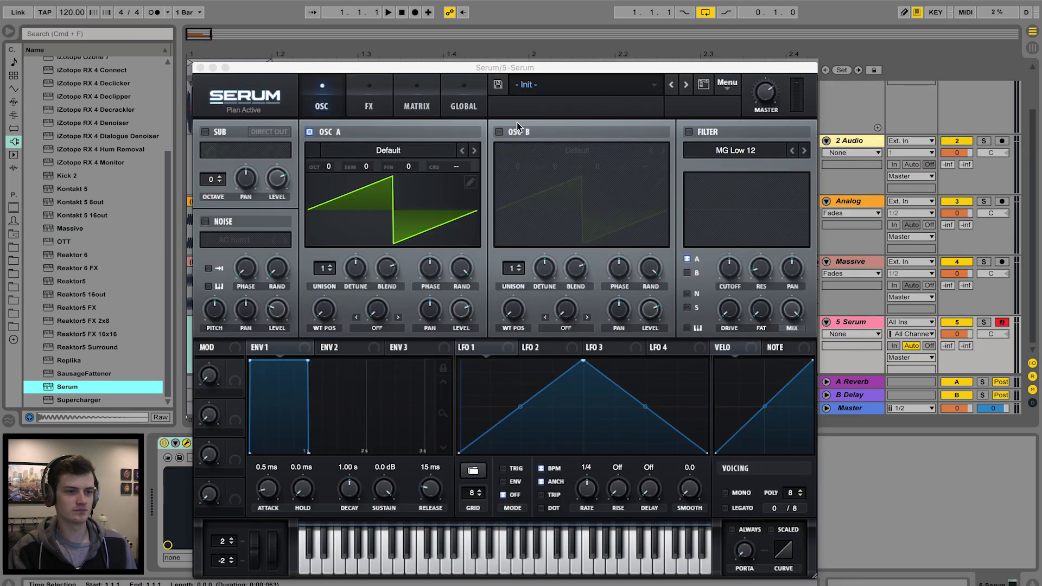
{"action": "left_click", "coordinate": [437, 152]}
{"action": "mouse_move", "coordinate": [470, 165]}
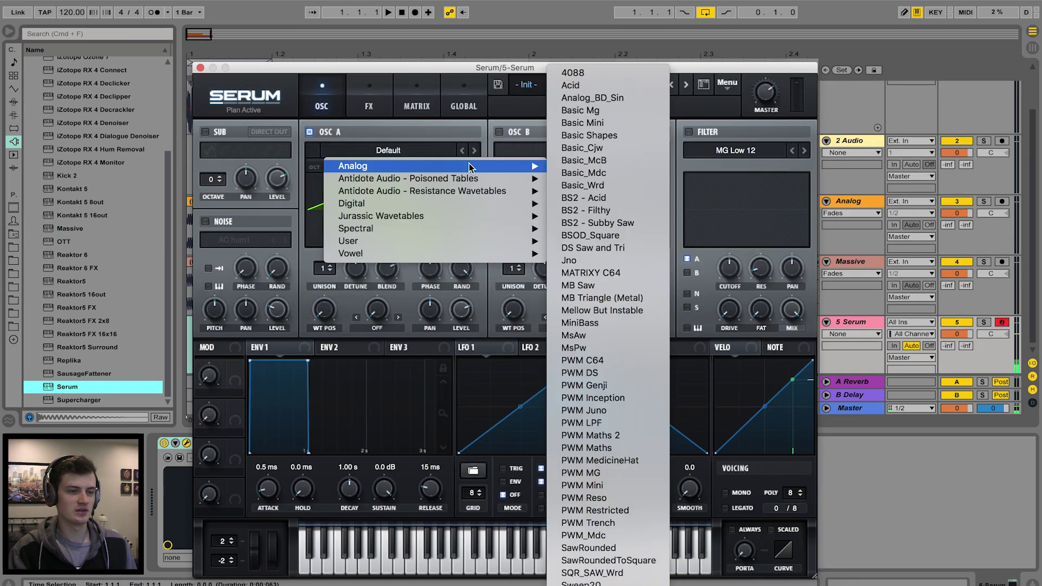
{"action": "left_click", "coordinate": [619, 135]}
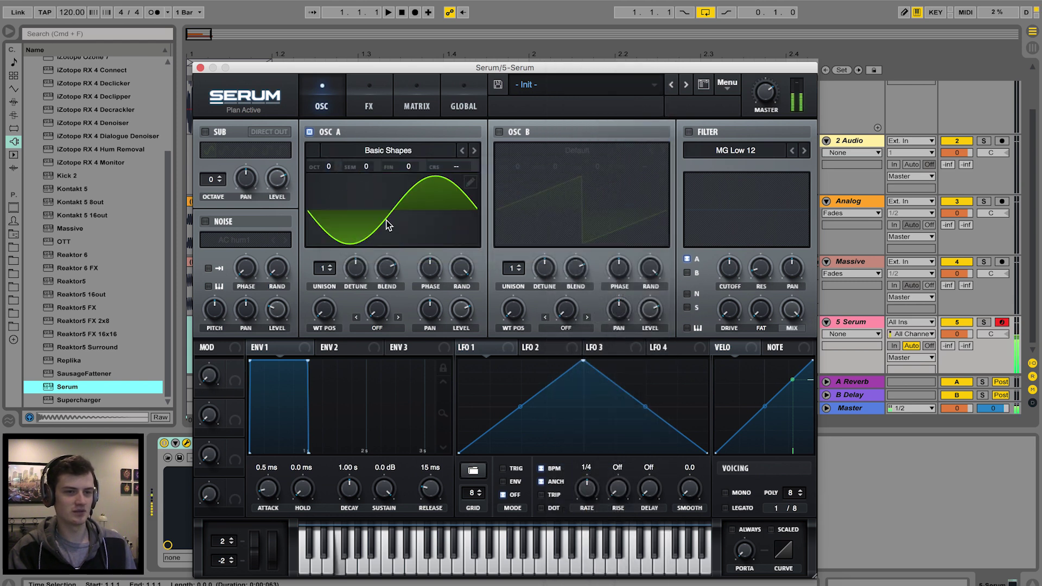
{"action": "left_click", "coordinate": [200, 67]}
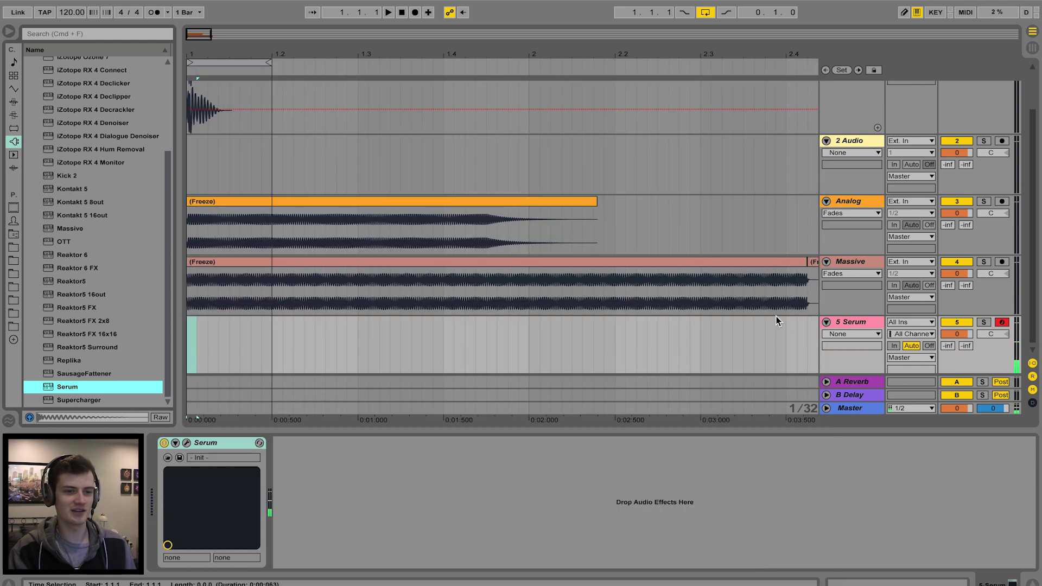
Create a MIDI clip on the Serum track from 1.1.1 to 2.4.1 and fill it with one sustained F3 note.
{"action": "key", "text": "super+a"}
{"action": "key", "text": "super+shift+m"}
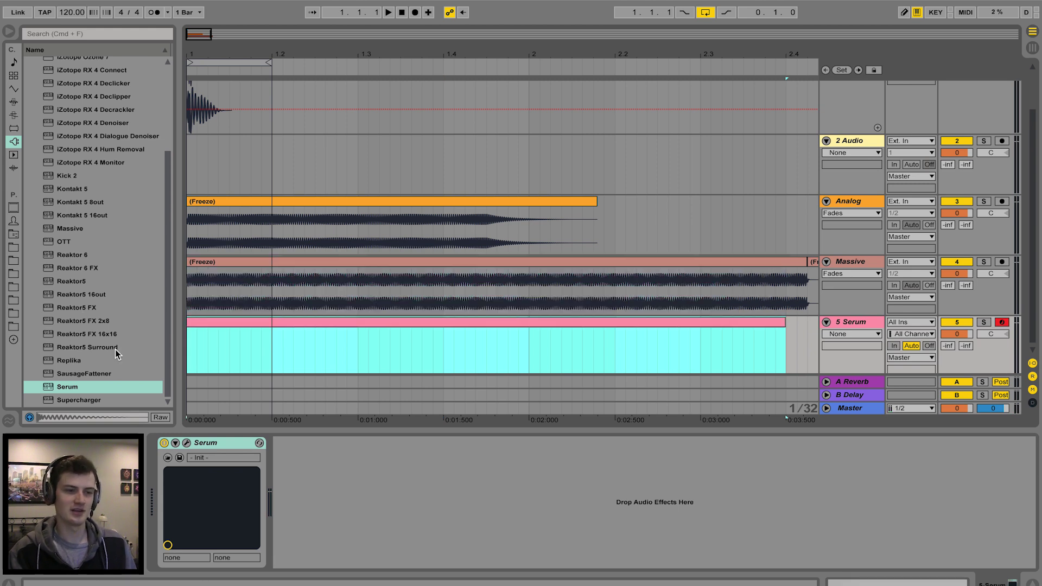
{"action": "double_click", "coordinate": [328, 320]}
Freeze the Serum track and flatten it to audio.
{"action": "right_click", "coordinate": [865, 322]}
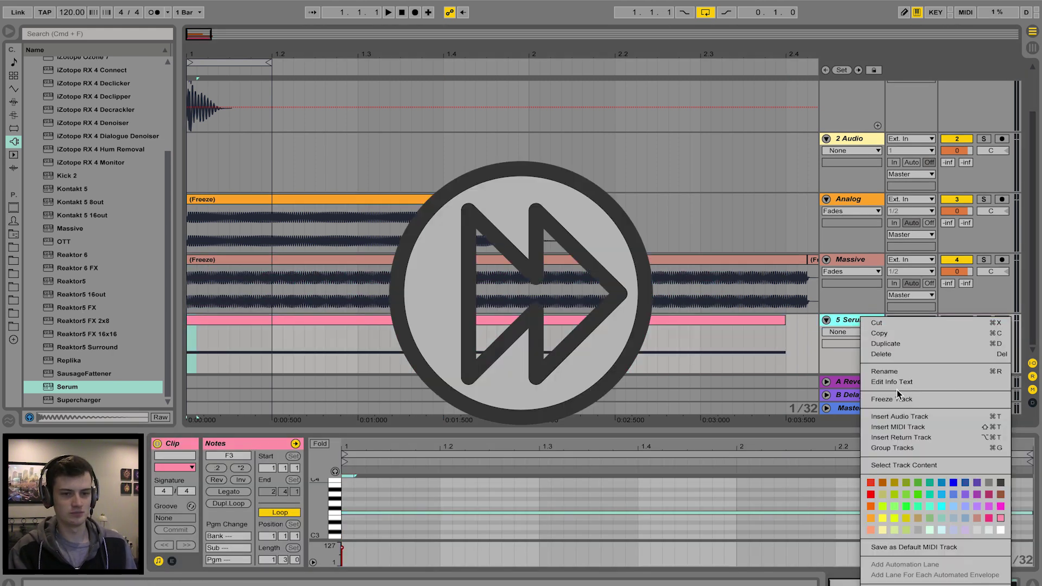
{"action": "left_click", "coordinate": [897, 398]}
{"action": "right_click", "coordinate": [865, 321]}
{"action": "left_click", "coordinate": [897, 409]}
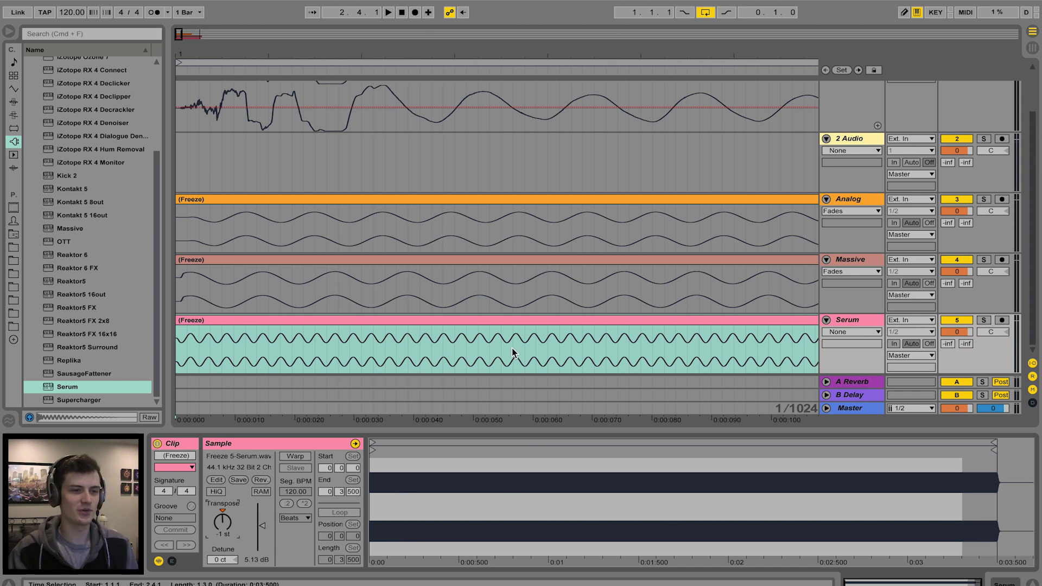
Audition the rendered tracks by soloing them in turn during playback, ending with only Massive soloed.
{"action": "left_click", "coordinate": [851, 262]}
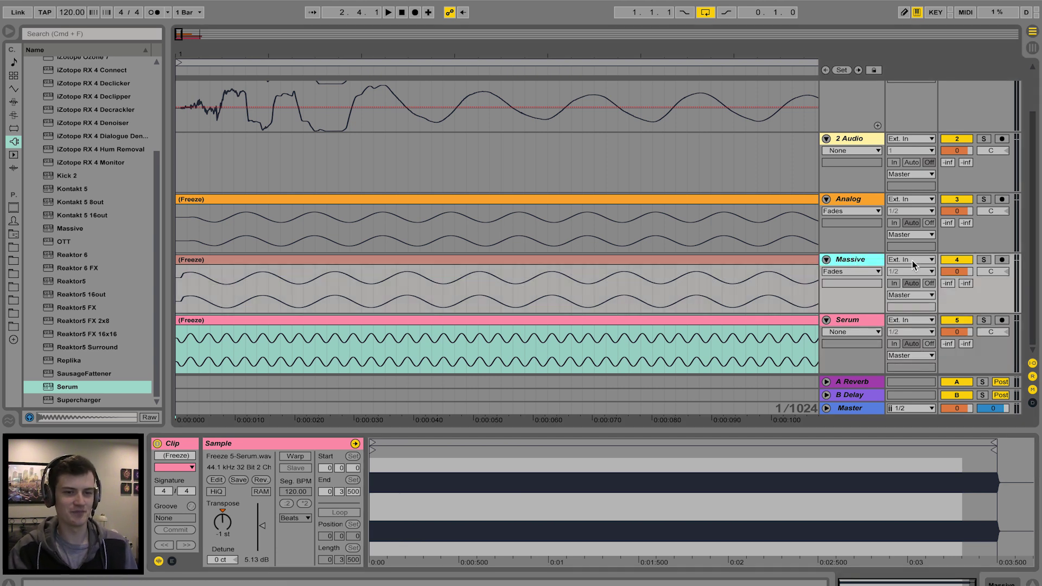
{"action": "left_click", "coordinate": [985, 260]}
{"action": "key", "text": "space"}
{"action": "left_click", "coordinate": [986, 200]}
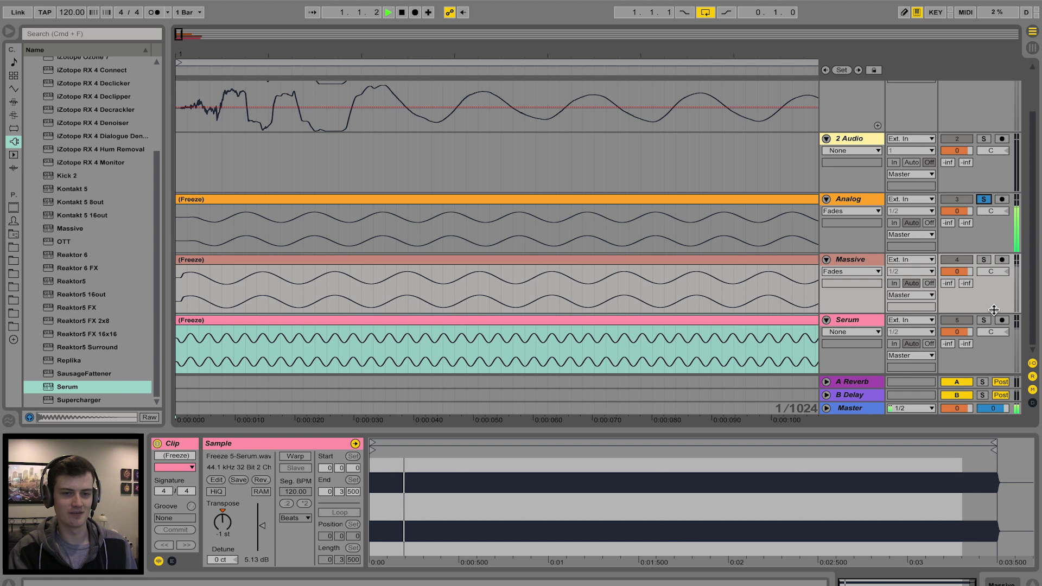
{"action": "left_click", "coordinate": [984, 320]}
{"action": "left_click", "coordinate": [983, 199]}
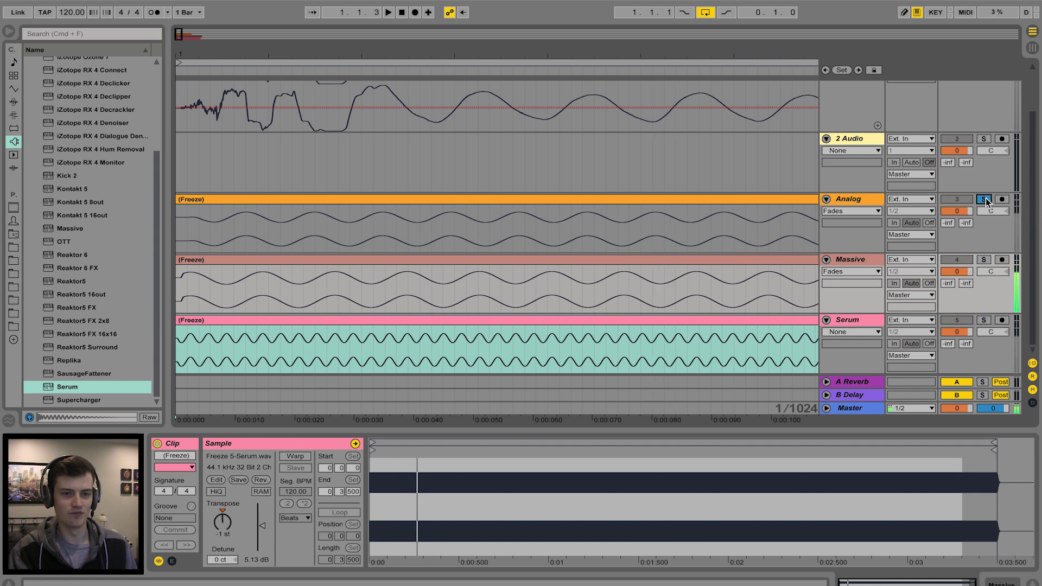
{"action": "left_click", "coordinate": [984, 260]}
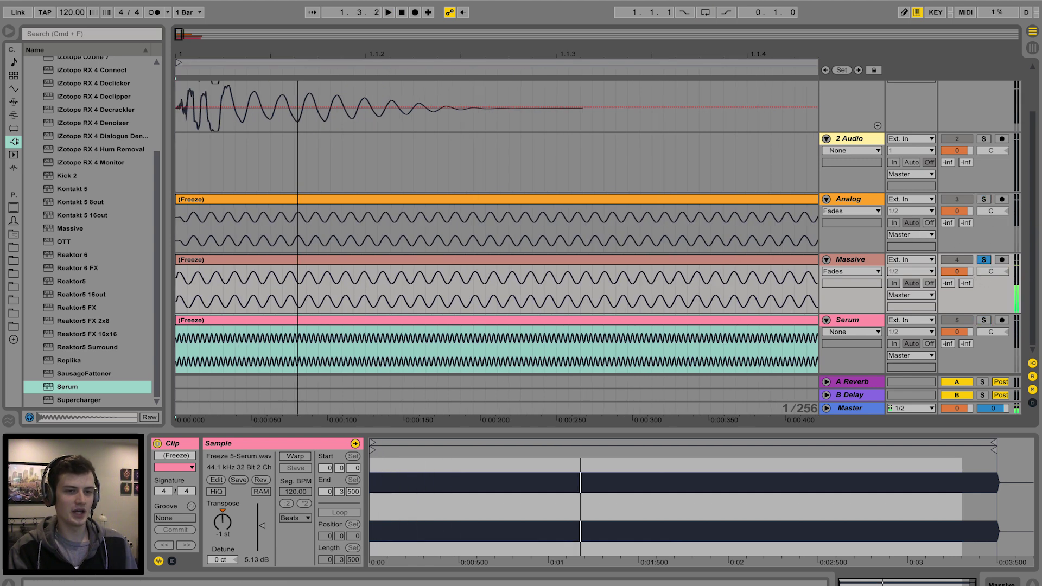
{"action": "key", "text": "minus"}
{"action": "key", "text": "minus"}
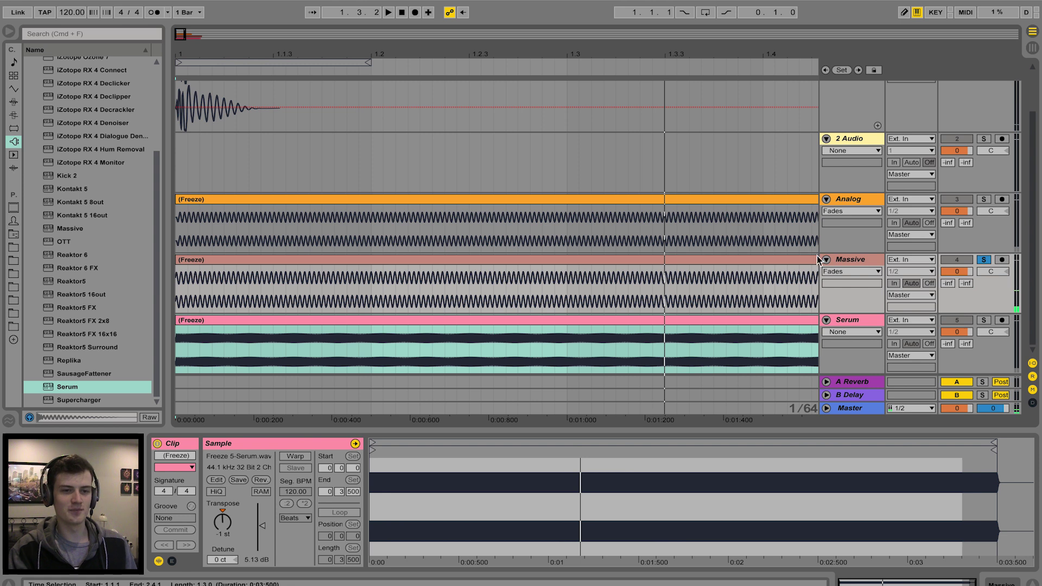
Delete the Analog, Serum and empty 2 Audio tracks, and enlarge the Massive track's height below the kick.
{"action": "left_click", "coordinate": [851, 205]}
{"action": "key", "text": "Delete"}
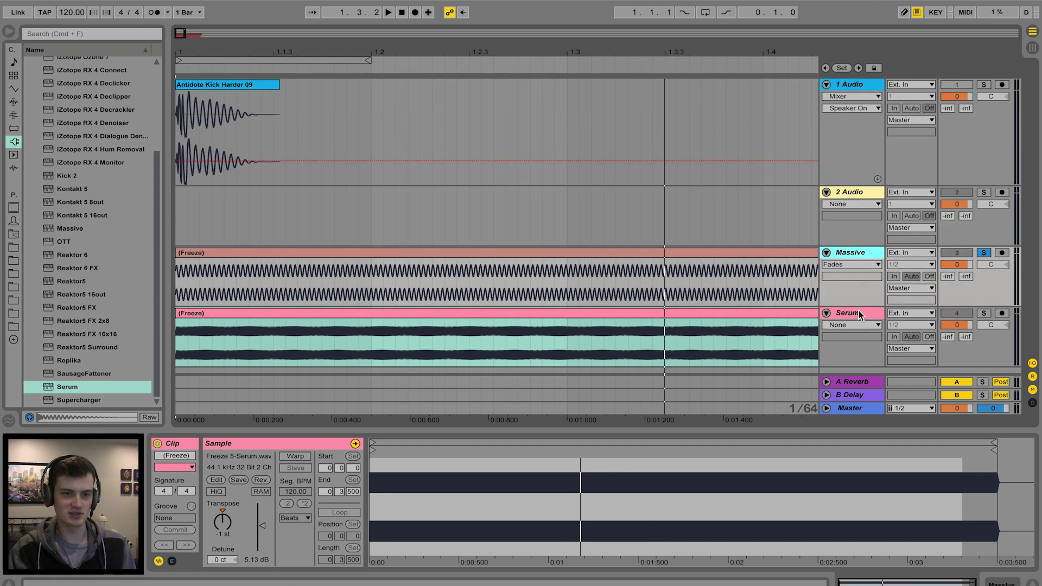
{"action": "left_click", "coordinate": [858, 312]}
{"action": "key", "text": "Delete"}
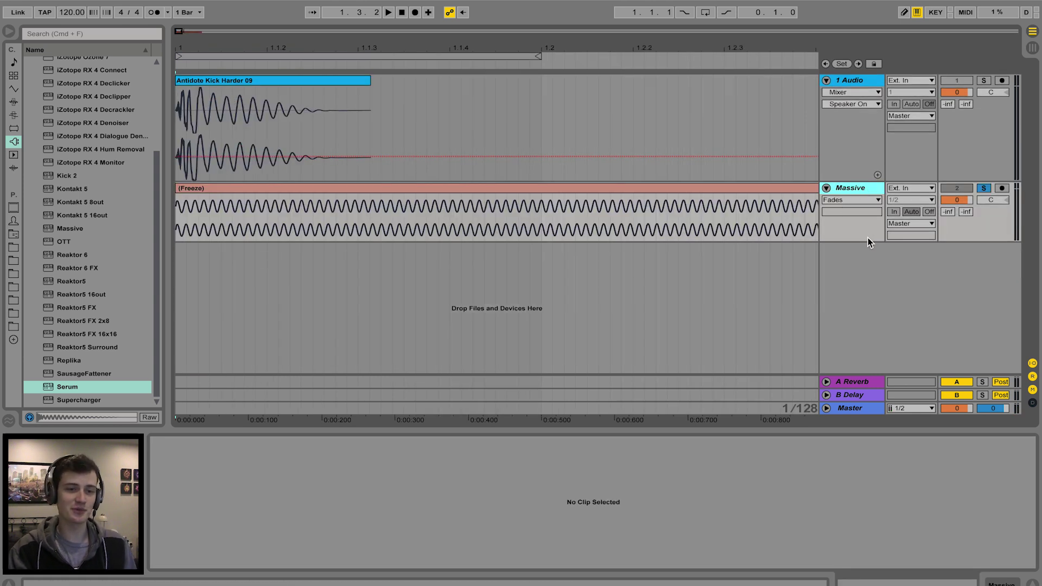
{"action": "left_click_drag", "start_coordinate": [863, 240], "coordinate": [863, 325]}
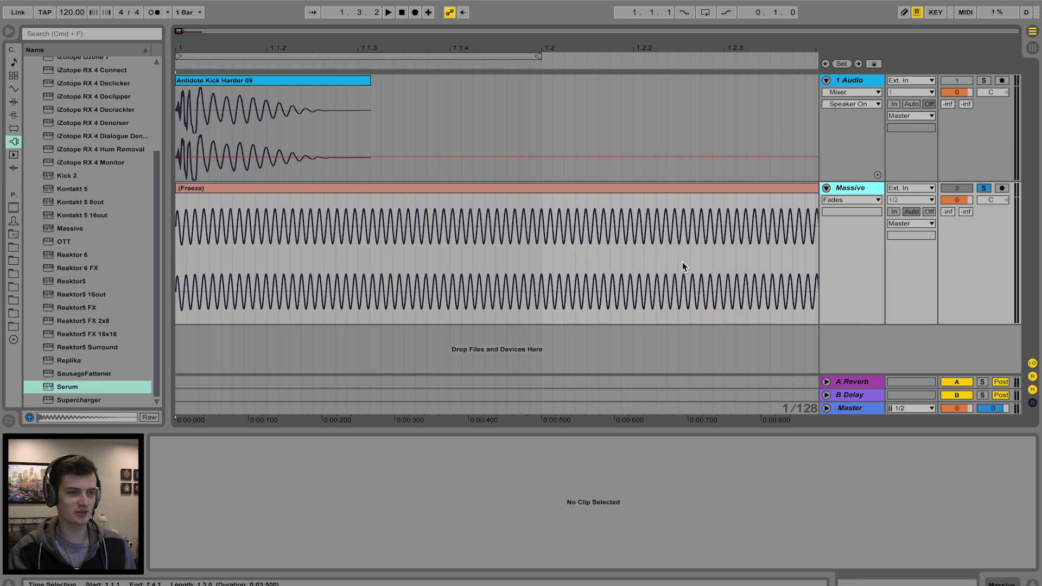
Split the Massive clip at 0:00:012, where its second cycle rises through zero, and delete the piece before the cut.
{"action": "mouse_move", "coordinate": [184, 35]}
{"action": "left_mouse_down"}
{"action": "mouse_move", "coordinate": [239, 60]}
{"action": "mouse_move", "coordinate": [188, 50]}
{"action": "left_mouse_up"}
{"action": "left_click", "coordinate": [340, 190]}
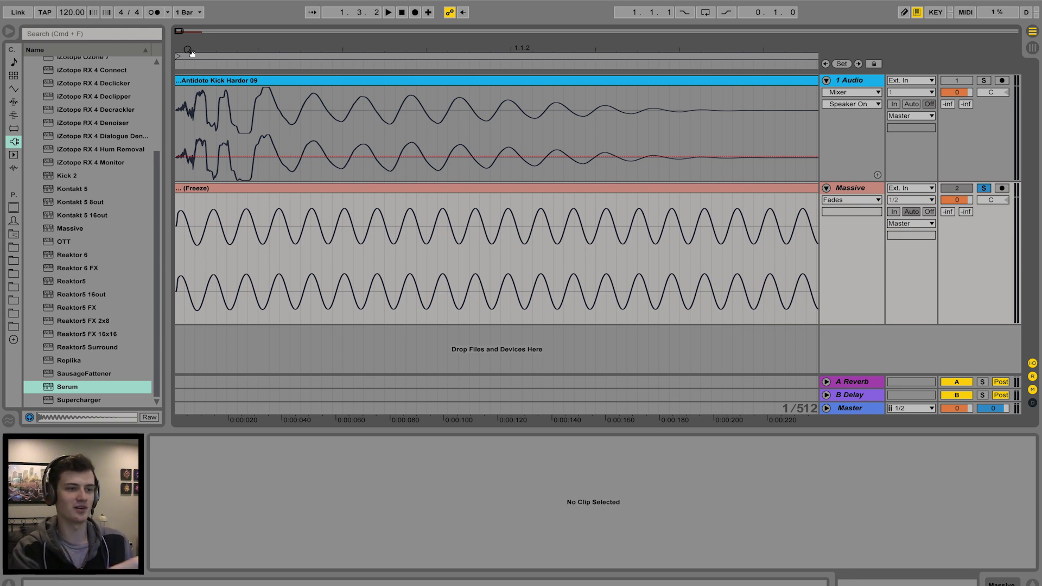
{"action": "left_click_drag", "start_coordinate": [186, 52], "coordinate": [185, 47]}
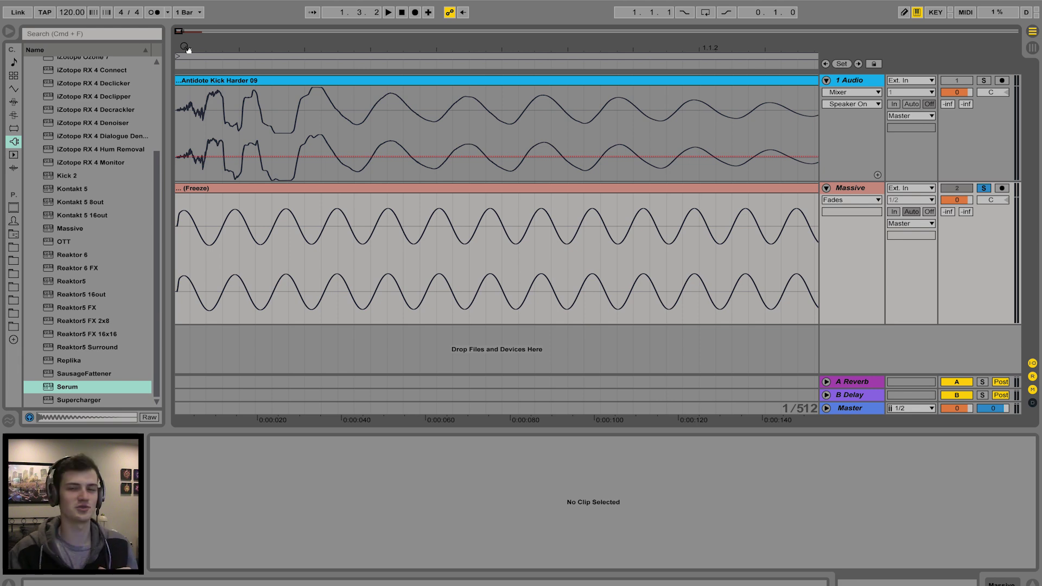
{"action": "mouse_move", "coordinate": [186, 49]}
{"action": "left_mouse_down"}
{"action": "mouse_move", "coordinate": [418, 44]}
{"action": "mouse_move", "coordinate": [413, 54]}
{"action": "left_mouse_up"}
{"action": "left_click", "coordinate": [222, 220]}
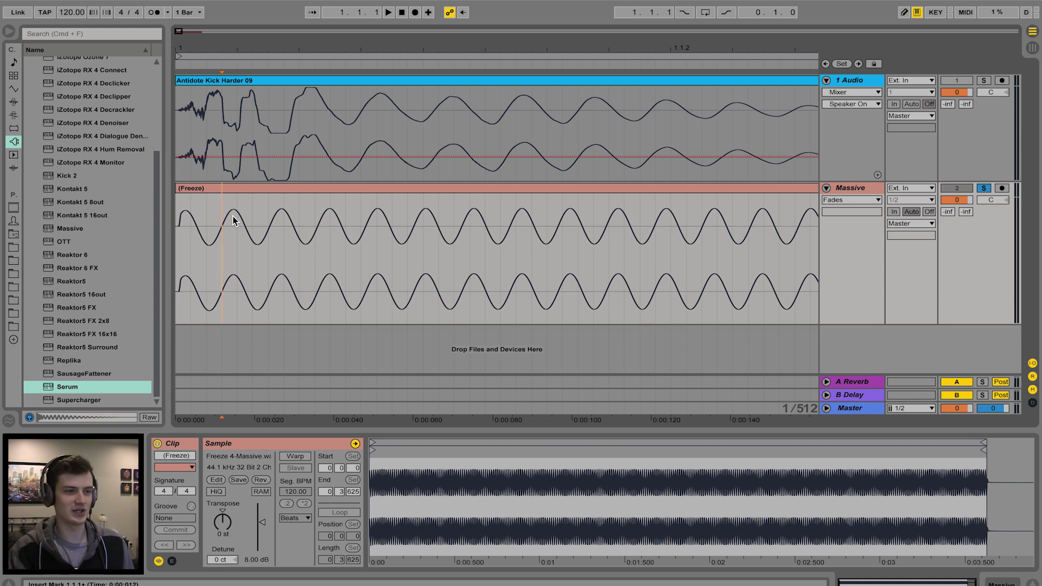
{"action": "key", "text": "super+e"}
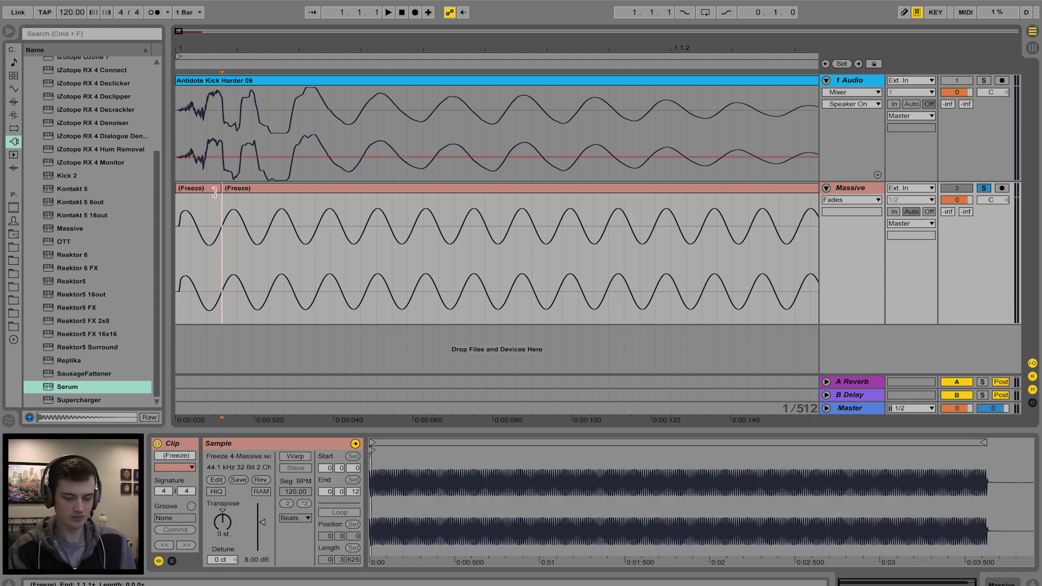
{"action": "key", "text": "BackSpace"}
Move the Massive clip earlier to start at about 0:00:006 under the kick's transient, and transpose it to 3 st.
{"action": "left_click_drag", "start_coordinate": [195, 51], "coordinate": [220, 68]}
{"action": "left_click_drag", "start_coordinate": [330, 187], "coordinate": [275, 195]}
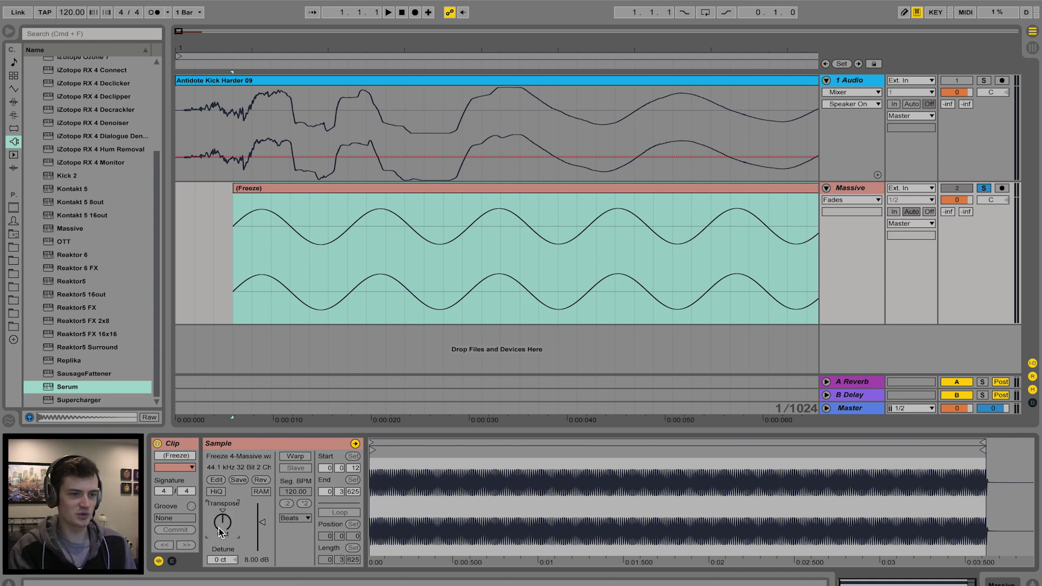
{"action": "mouse_move", "coordinate": [221, 531]}
{"action": "left_mouse_down"}
{"action": "mouse_move", "coordinate": [221, 507]}
{"action": "mouse_move", "coordinate": [221, 553]}
{"action": "mouse_move", "coordinate": [221, 530]}
{"action": "left_mouse_up"}
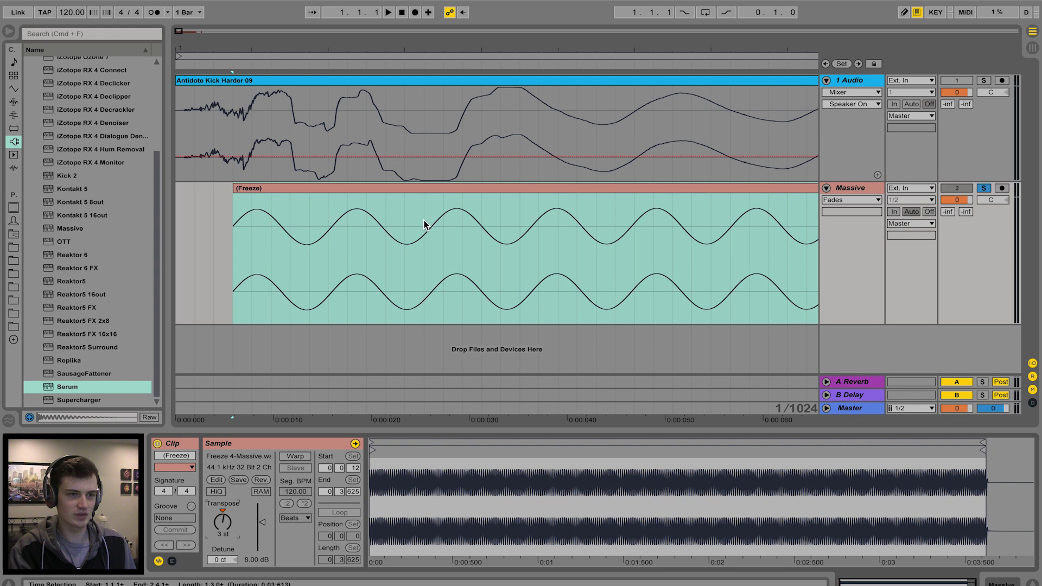
Split the Massive clip at about 0:00:023, after its second cycle, and transpose the portion after the cut to -8 st.
{"action": "left_click_drag", "start_coordinate": [425, 232], "coordinate": [596, 233]}
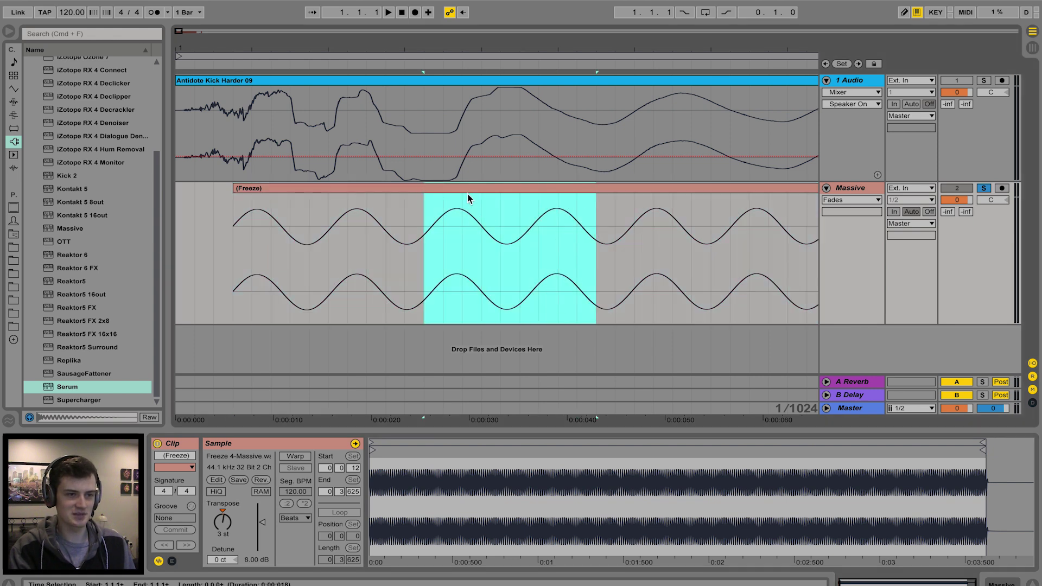
{"action": "left_click_drag", "start_coordinate": [441, 133], "coordinate": [596, 145]}
{"action": "left_click", "coordinate": [422, 230]}
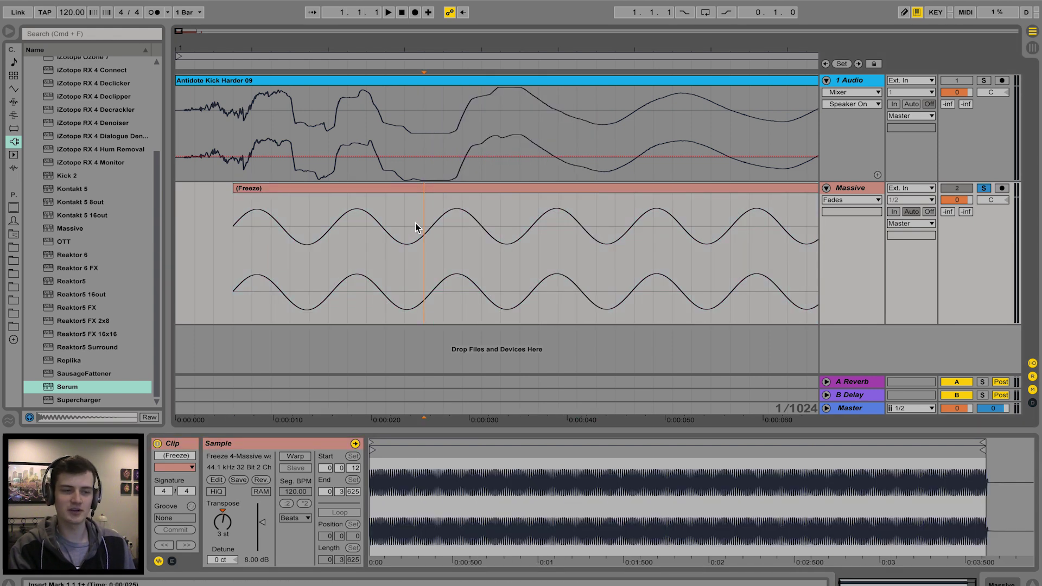
{"action": "left_click", "coordinate": [409, 231]}
{"action": "key", "text": "super+e"}
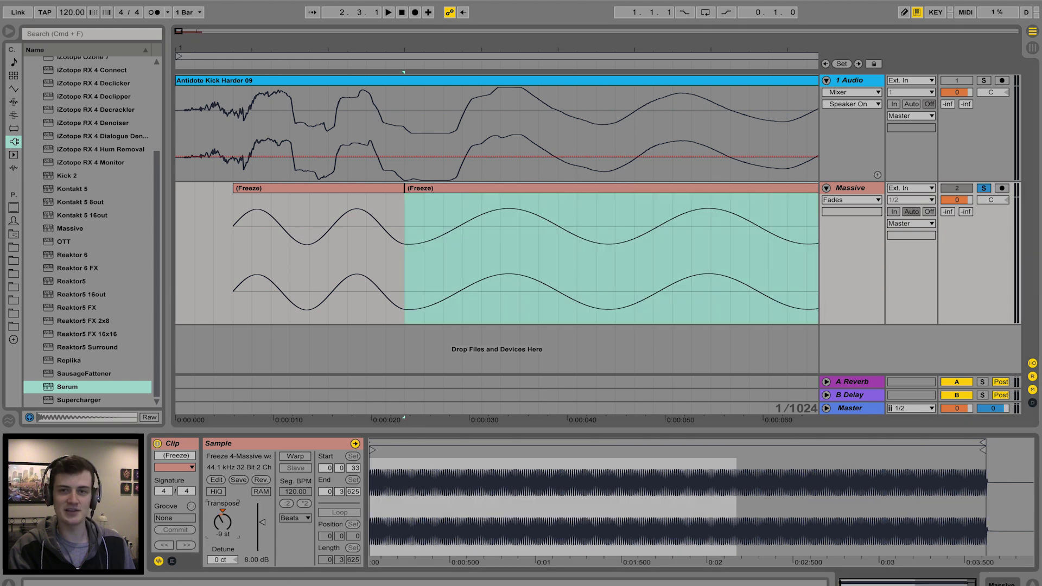
{"action": "key", "text": "shift+Up"}
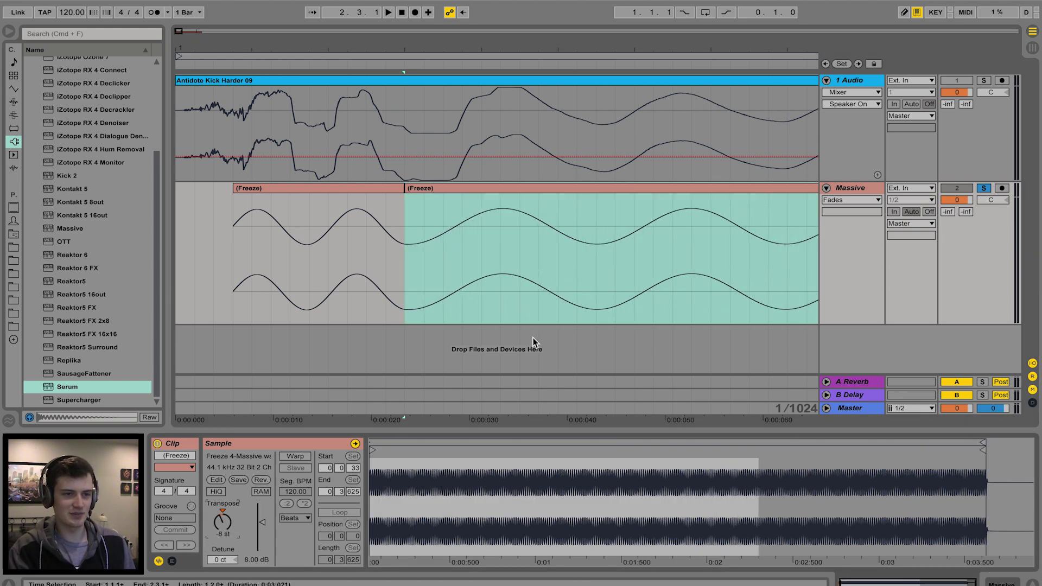
Split the Massive audio again at about 0:00:095 and transpose the section after the cut to -5 st.
{"action": "key", "text": "super+a"}
{"action": "scroll", "coordinate": [527, 332], "scroll_direction": "right", "scroll_amount": 10}
{"action": "scroll", "coordinate": [527, 331], "scroll_direction": "right", "scroll_amount": 15}
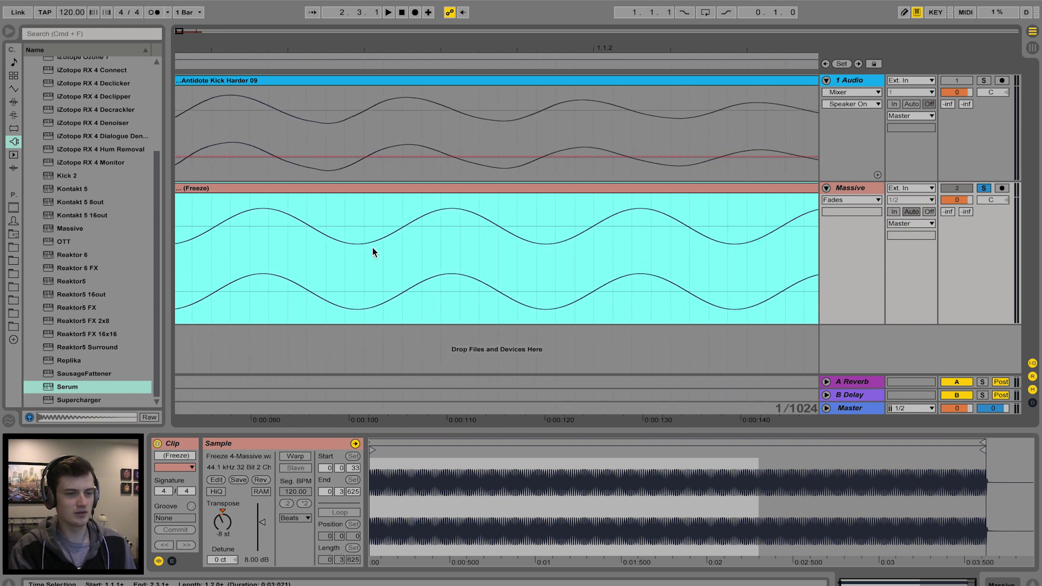
{"action": "left_click", "coordinate": [306, 217]}
{"action": "key", "text": "super+e"}
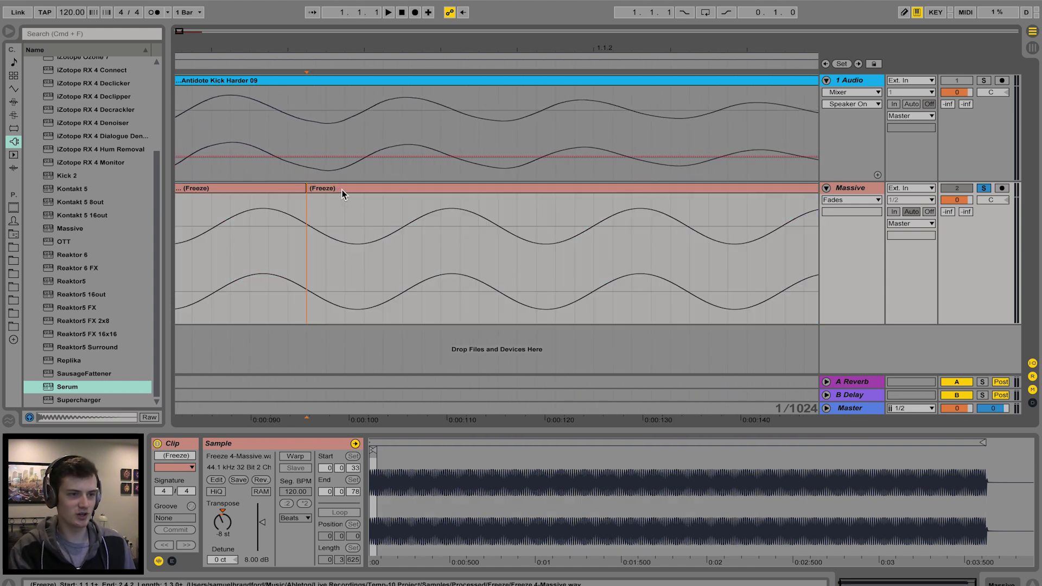
{"action": "left_click", "coordinate": [342, 189]}
{"action": "left_click_drag", "start_coordinate": [222, 522], "coordinate": [223, 516]}
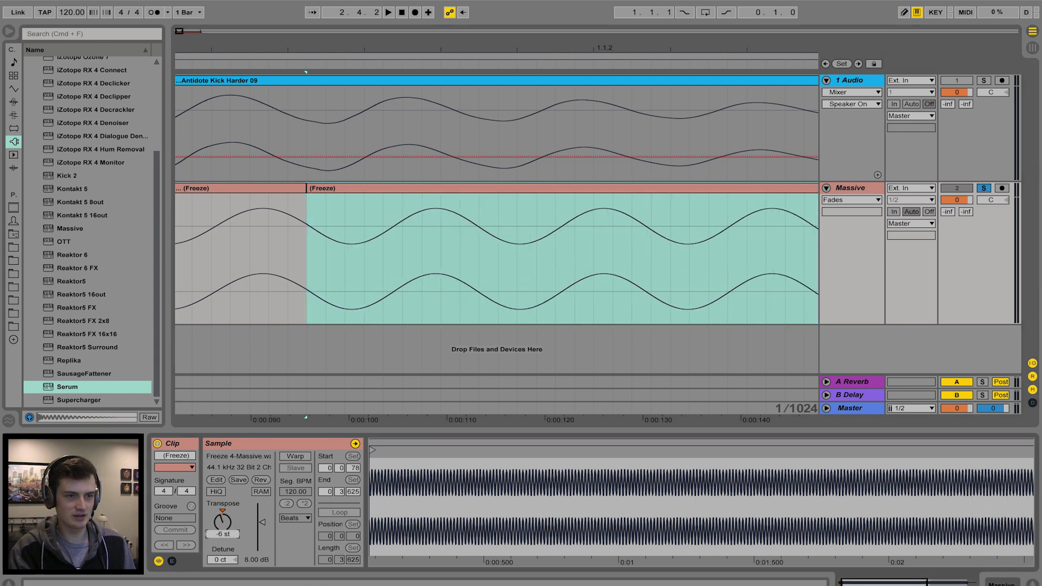
{"action": "key", "text": "super+z"}
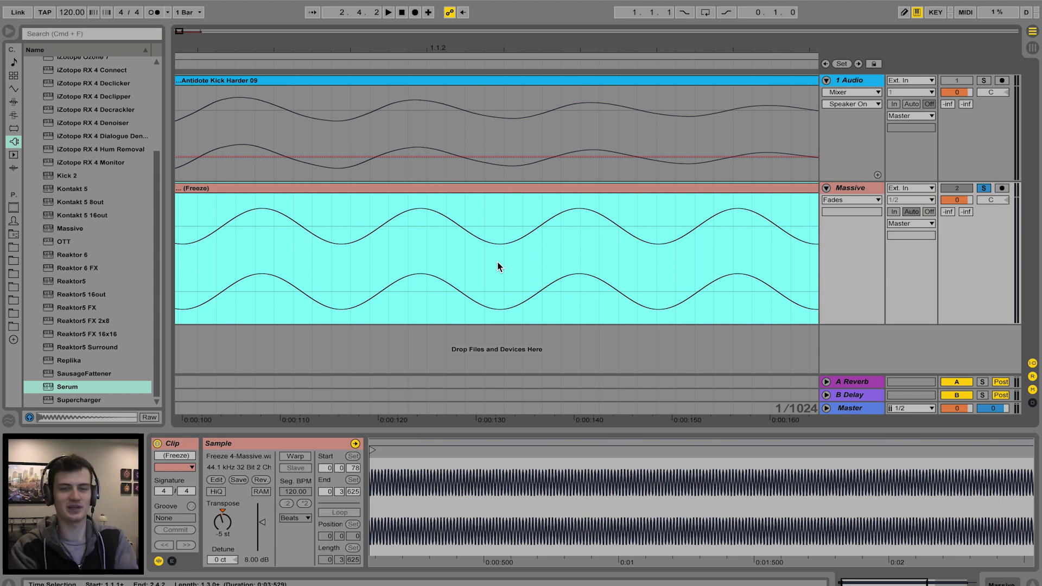
{"action": "key", "text": "super+shift+z"}
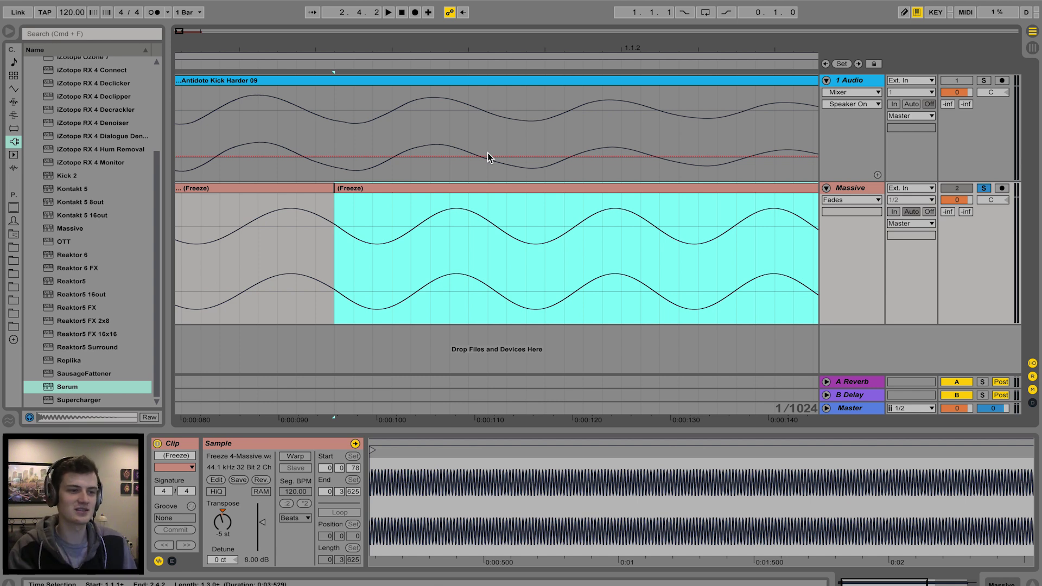
Split the Massive audio at about 0:00:119 and transpose the section after that cut to -8 st.
{"action": "scroll", "coordinate": [510, 206], "scroll_direction": "right", "scroll_amount": 10}
{"action": "scroll", "coordinate": [510, 206], "scroll_direction": "right", "scroll_amount": 2}
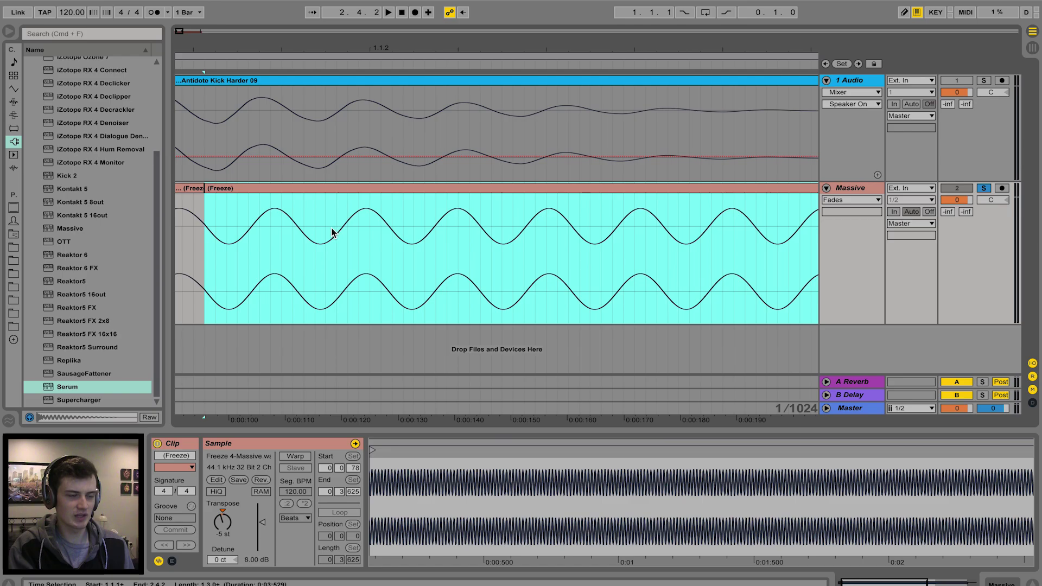
{"action": "left_click", "coordinate": [336, 232]}
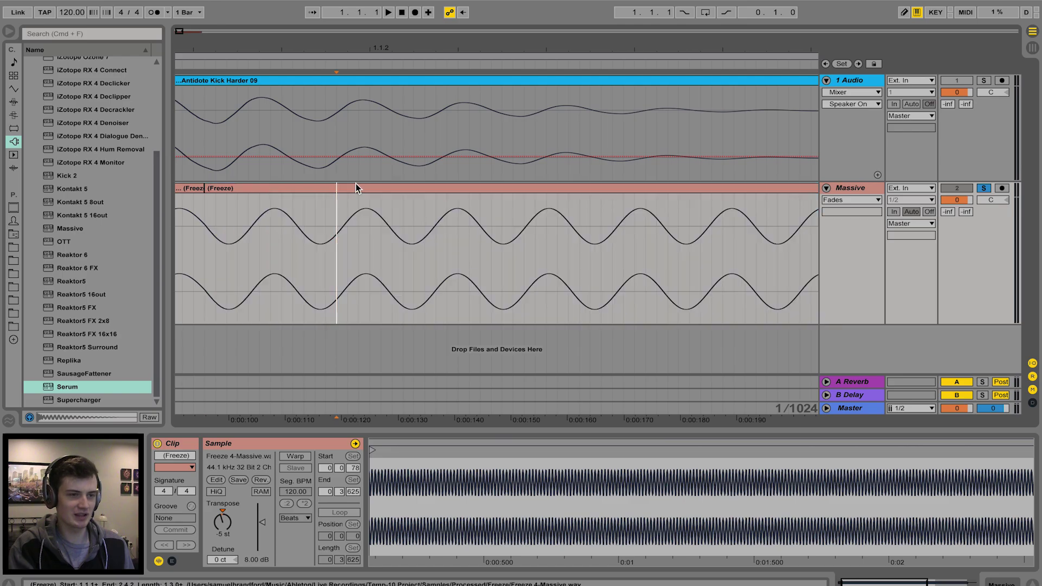
{"action": "key", "text": "super+e"}
{"action": "left_click_drag", "start_coordinate": [224, 529], "coordinate": [223, 537]}
{"action": "scroll", "coordinate": [580, 342], "scroll_direction": "right", "scroll_amount": 15}
{"action": "left_click_drag", "start_coordinate": [571, 42], "coordinate": [368, 7]}
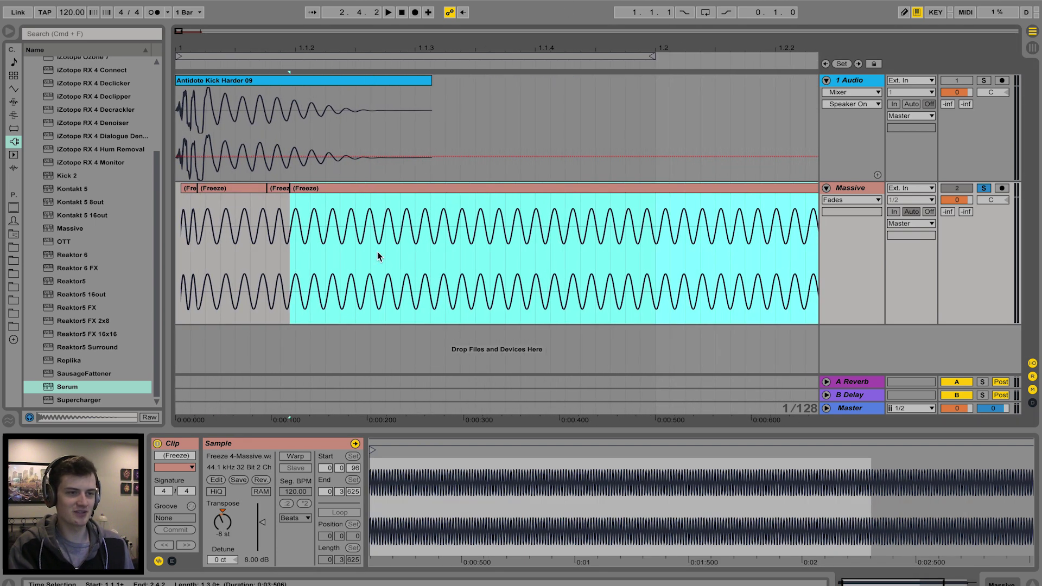
Cut off the Massive audio after about 0:00:218 and set the track's automation display to None.
{"action": "left_click", "coordinate": [379, 256]}
{"action": "key", "text": "super+e"}
{"action": "left_click", "coordinate": [426, 189]}
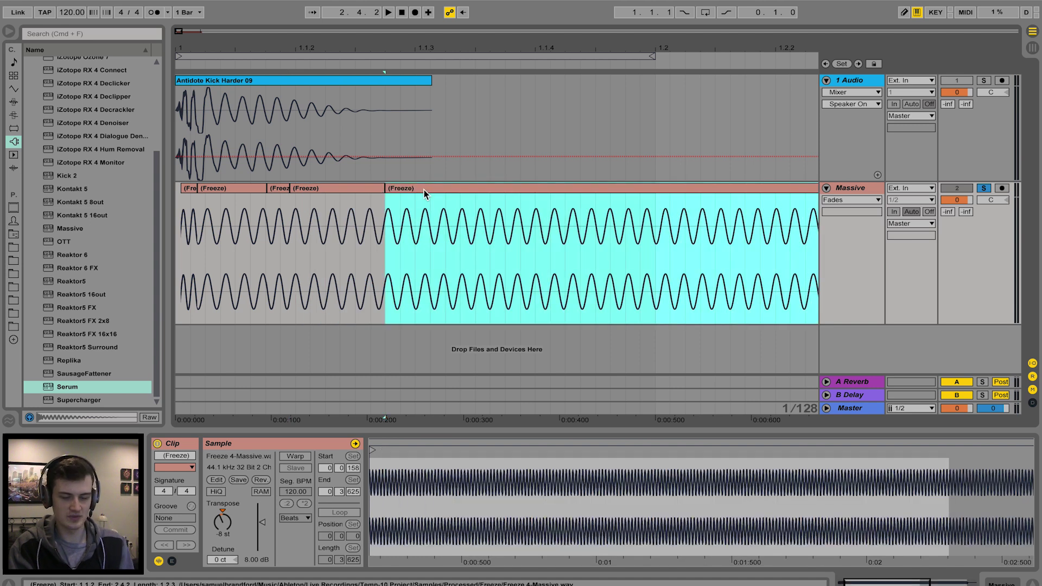
{"action": "key", "text": "Delete"}
{"action": "left_click", "coordinate": [834, 198]}
{"action": "left_click", "coordinate": [837, 207]}
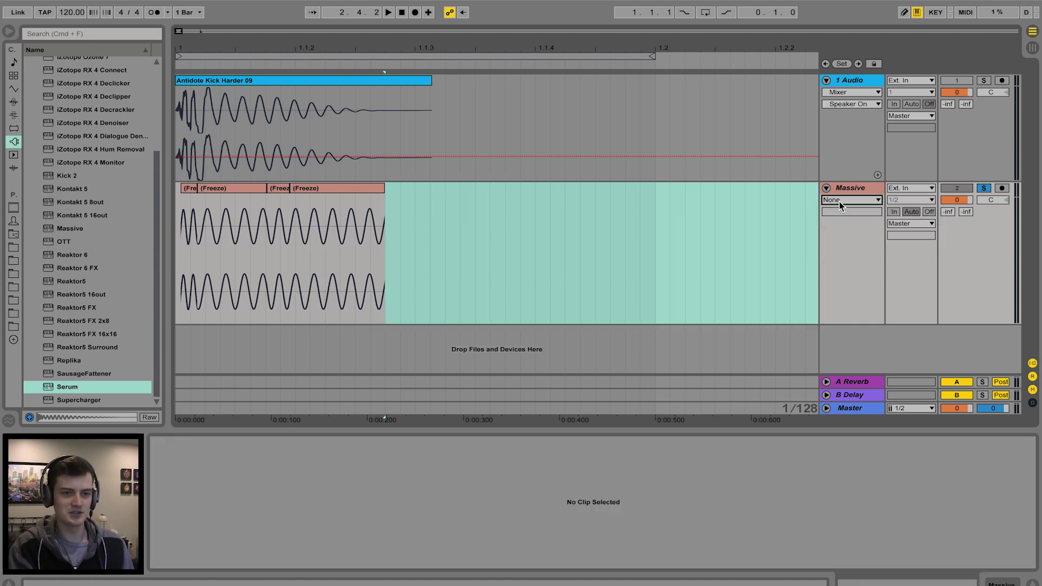
Show the fades on the Massive track and audition it against the kick sample by soloing each track in turn.
{"action": "left_click", "coordinate": [839, 201]}
{"action": "left_click", "coordinate": [838, 208]}
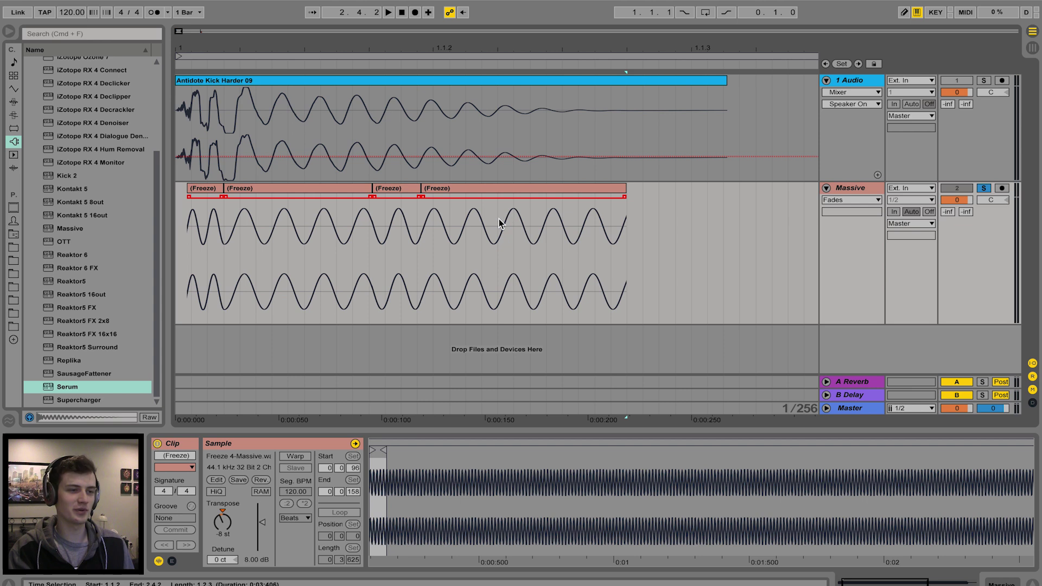
{"action": "left_click", "coordinate": [177, 202]}
{"action": "key", "text": "space"}
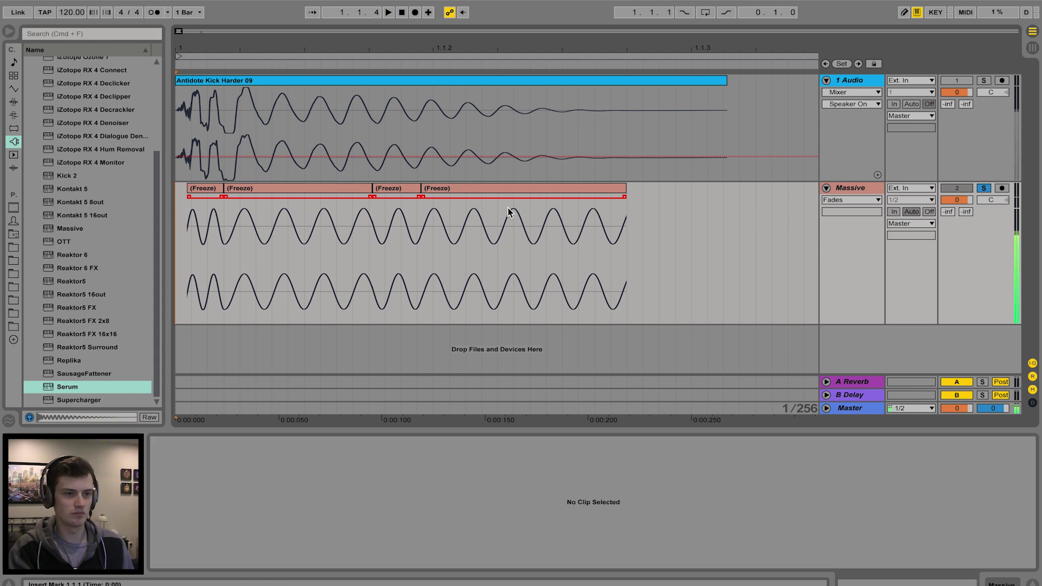
{"action": "key", "text": "space"}
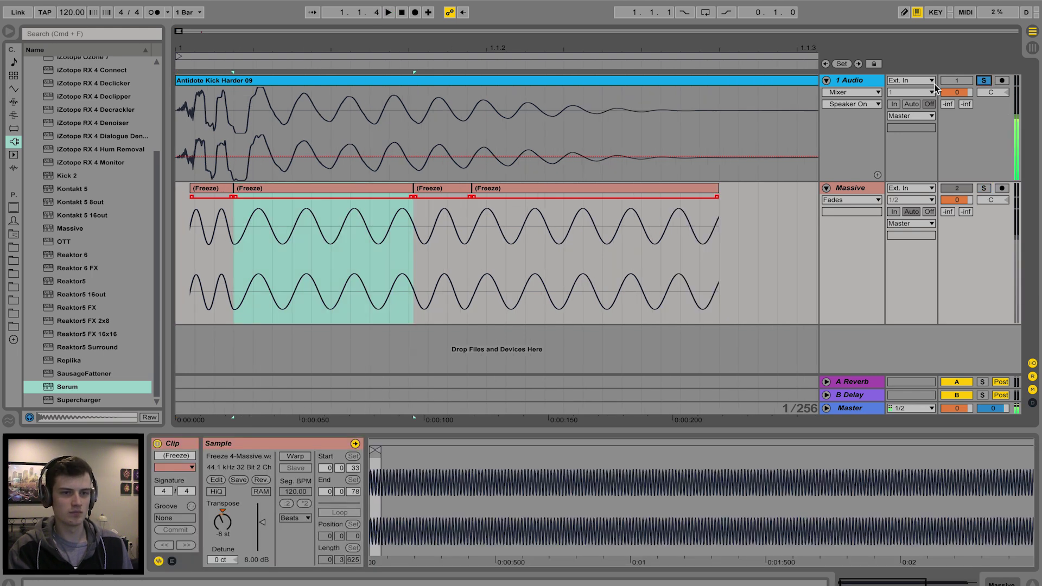
{"action": "left_click", "coordinate": [233, 84]}
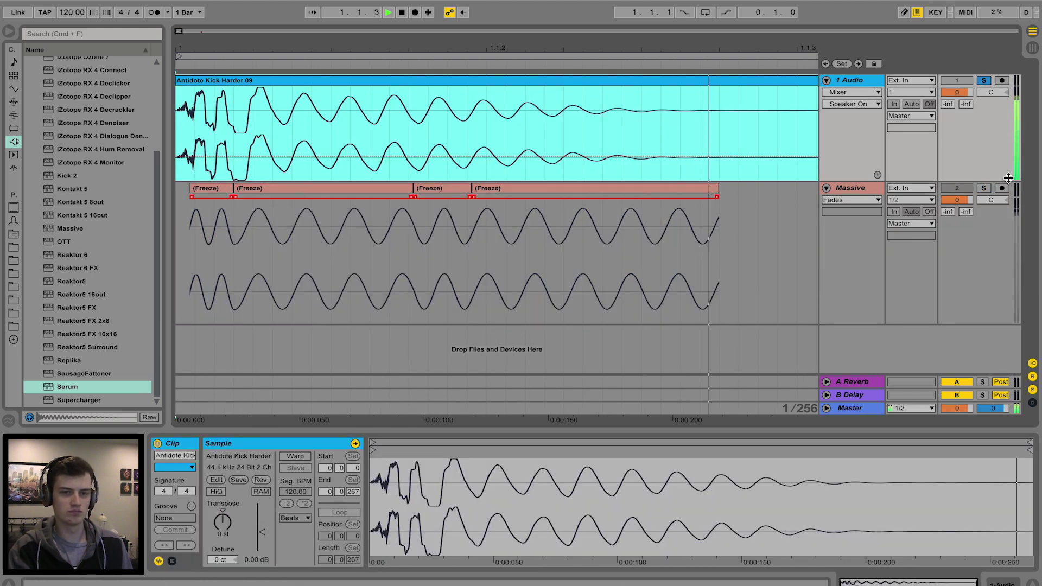
{"action": "left_click", "coordinate": [986, 187]}
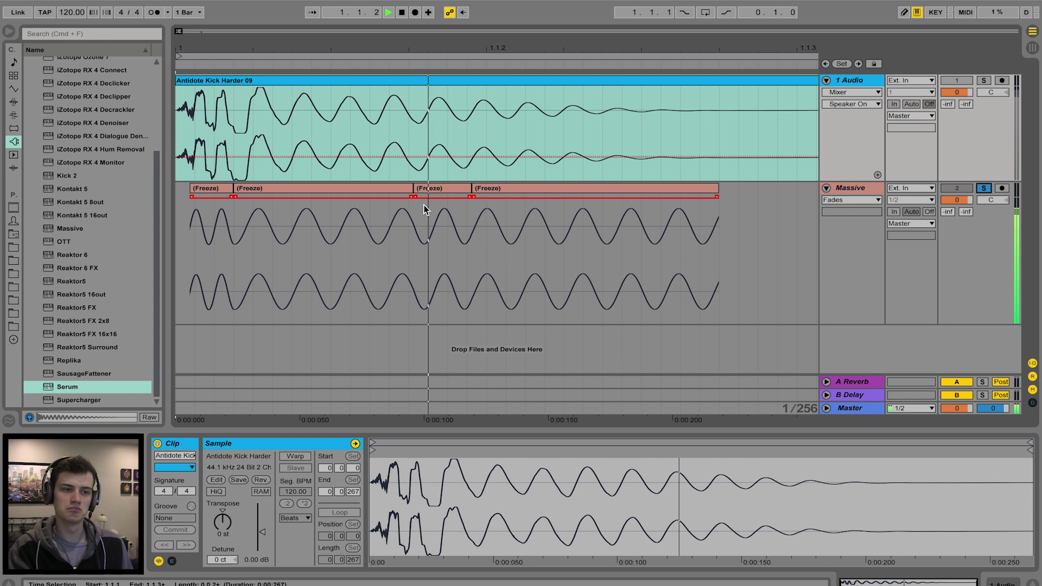
Delete the third and fourth sections of the Massive audio and split the second section at about 0:00:047.
{"action": "left_click", "coordinate": [431, 190]}
{"action": "key", "text": "Delete"}
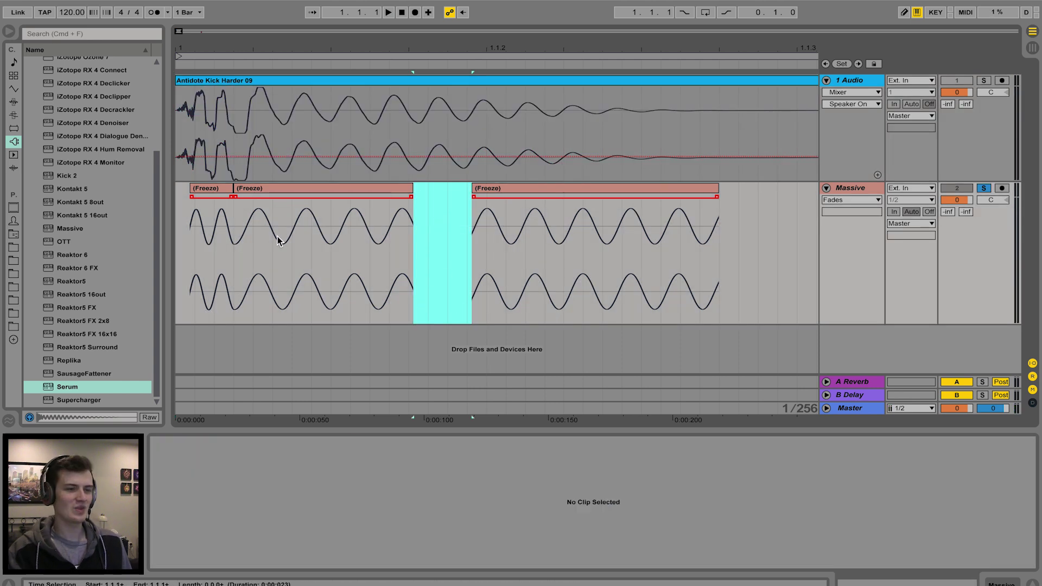
{"action": "left_click", "coordinate": [295, 213]}
{"action": "key", "text": "super+e"}
{"action": "left_click", "coordinate": [267, 189]}
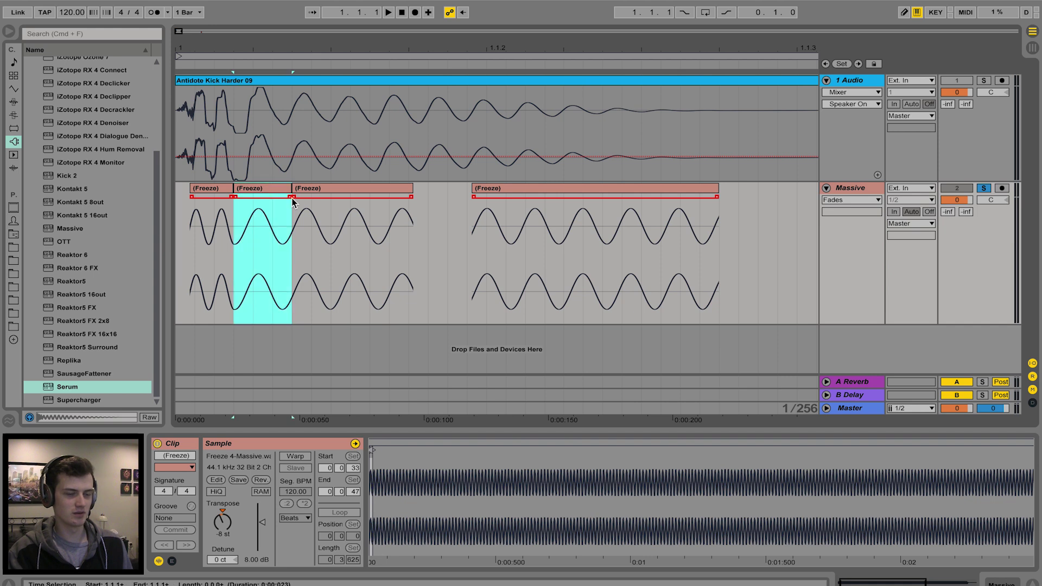
{"action": "left_click", "coordinate": [519, 195]}
{"action": "left_click", "coordinate": [478, 188]}
{"action": "key", "text": "Delete"}
Transpose the second Massive section to -6 st and move the section after it earlier to close the gap.
{"action": "left_click", "coordinate": [264, 189]}
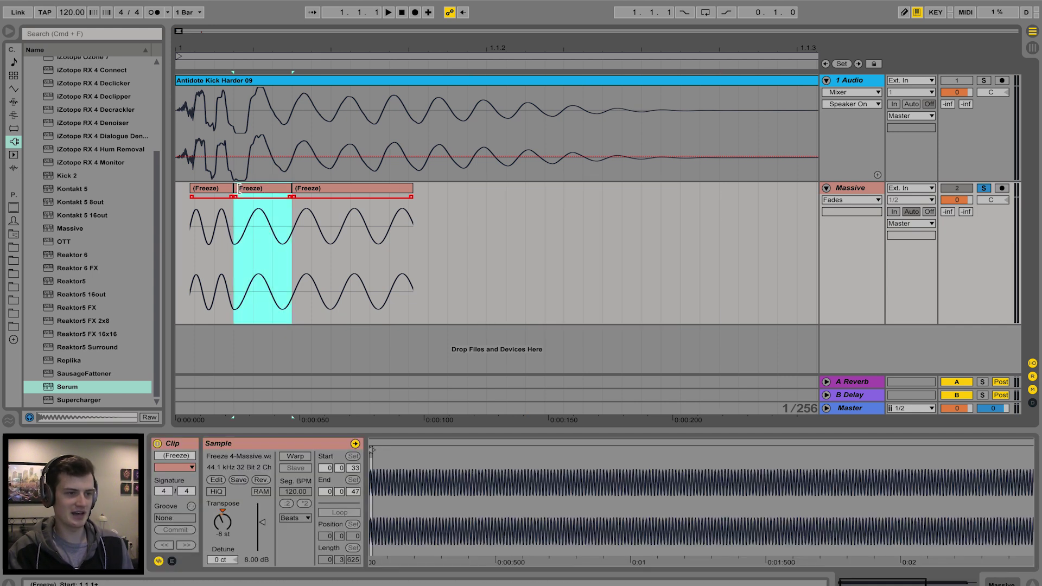
{"action": "left_click_drag", "start_coordinate": [221, 527], "coordinate": [221, 521]}
{"action": "left_click", "coordinate": [335, 191]}
{"action": "left_click_drag", "start_coordinate": [335, 191], "coordinate": [309, 197]}
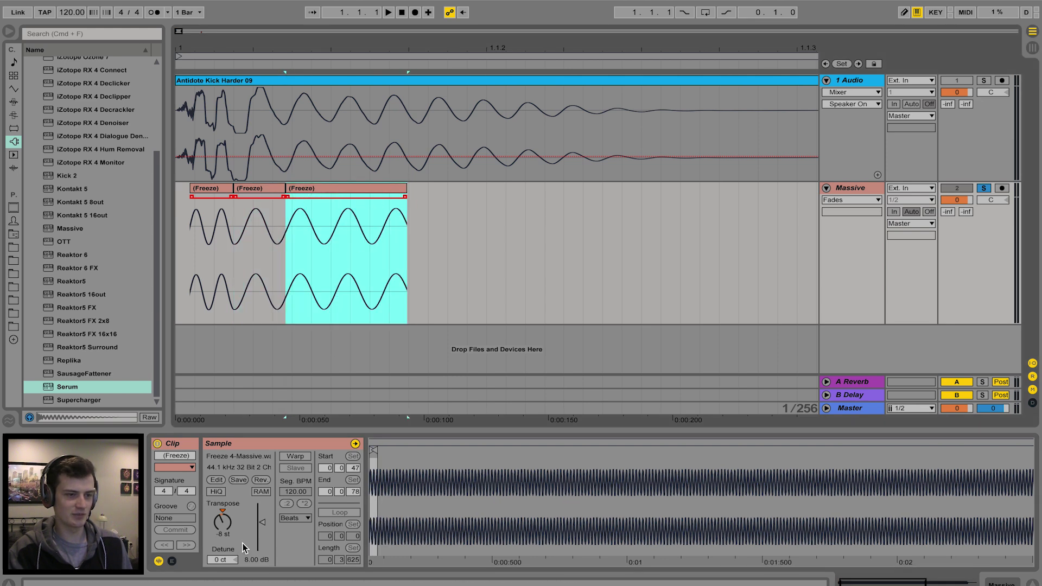
Transpose the third Massive section to -5 st and extend its end to about 0:00:242.
{"action": "left_click_drag", "start_coordinate": [222, 524], "coordinate": [222, 517]}
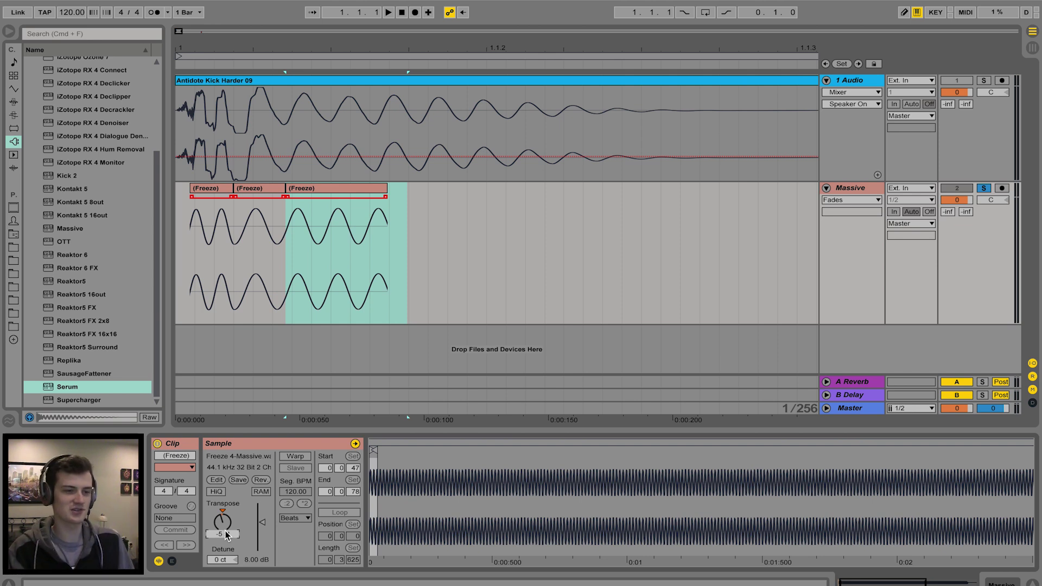
{"action": "left_click", "coordinate": [333, 240]}
{"action": "left_click", "coordinate": [352, 228]}
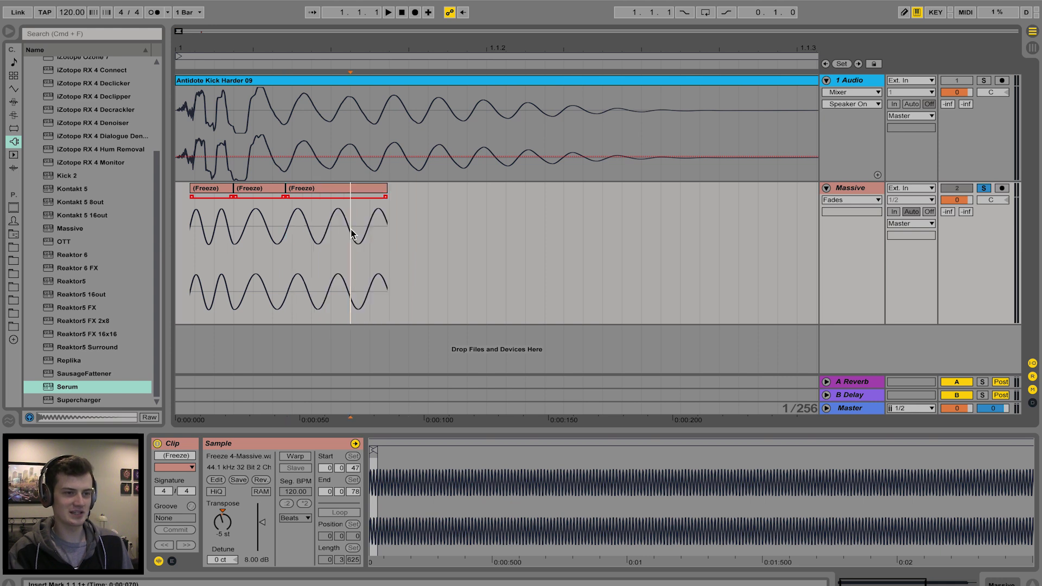
{"action": "mouse_move", "coordinate": [385, 189]}
{"action": "left_mouse_down"}
{"action": "mouse_move", "coordinate": [465, 214]}
{"action": "mouse_move", "coordinate": [726, 217]}
{"action": "mouse_move", "coordinate": [706, 216]}
{"action": "left_mouse_up"}
Split the extended Massive section at about 0:00:070 and transpose the portion after the cut to -10 st.
{"action": "left_click", "coordinate": [362, 215]}
{"action": "left_click", "coordinate": [350, 221]}
{"action": "key", "text": "super+e"}
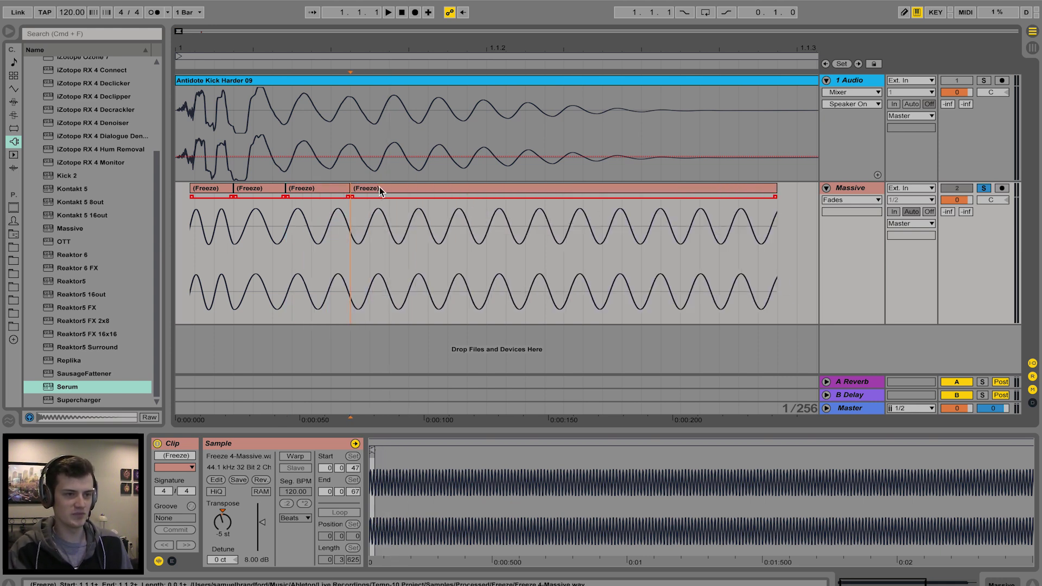
{"action": "left_click", "coordinate": [373, 190]}
{"action": "left_click_drag", "start_coordinate": [221, 521], "coordinate": [222, 548]}
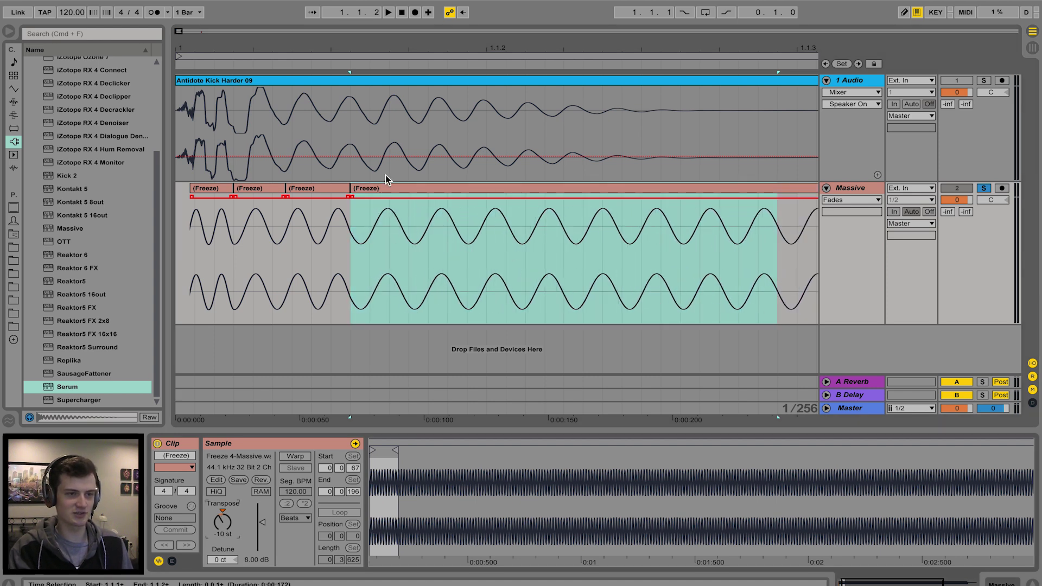
Cut off the Massive audio after about 0:00:227.
{"action": "left_click", "coordinate": [726, 223]}
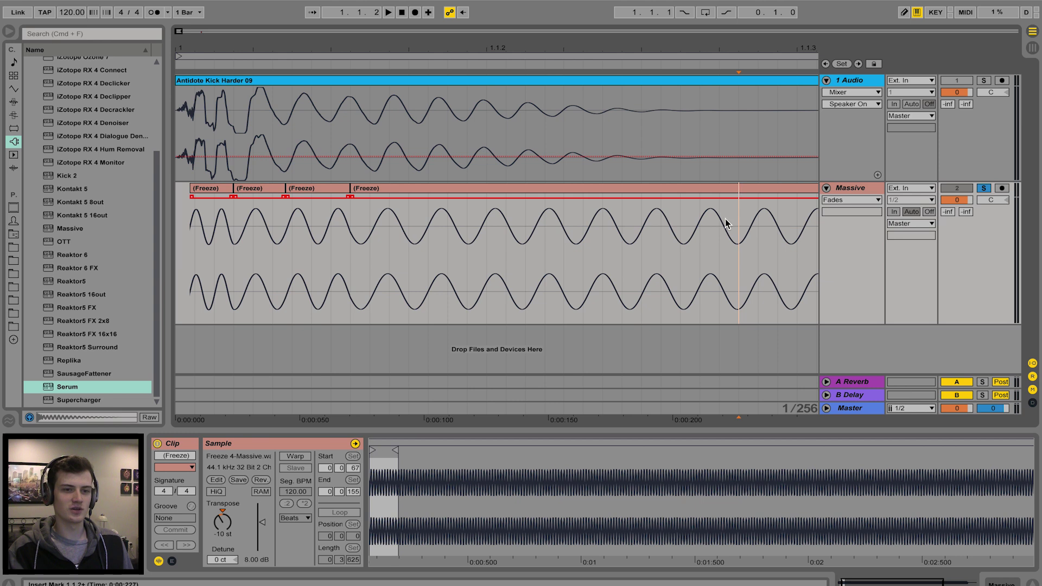
{"action": "key", "text": "super+e"}
{"action": "left_click", "coordinate": [759, 188]}
{"action": "key", "text": "Delete"}
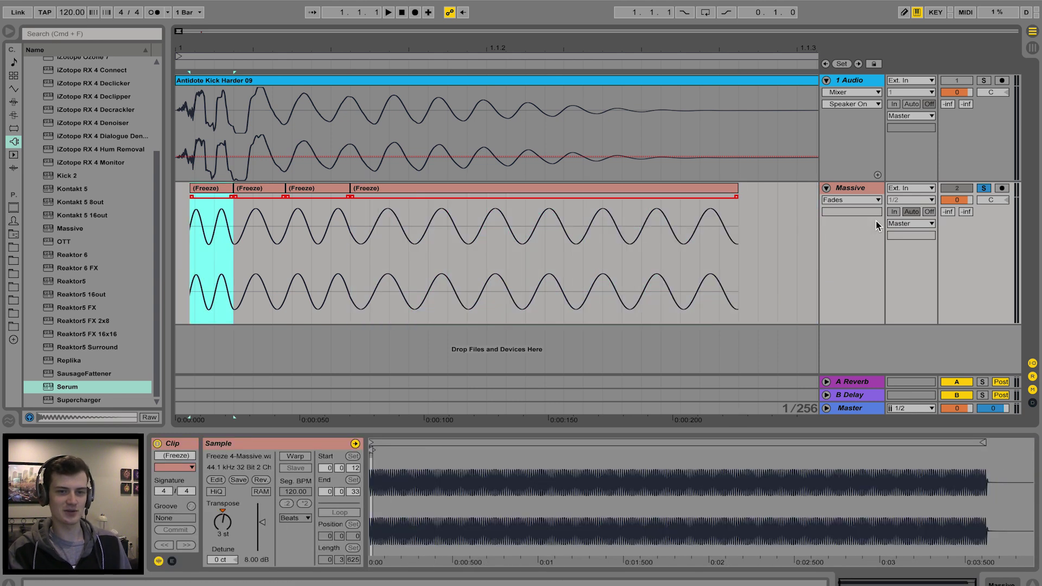
Play the reshaped Massive sections from the start and examine the joins between them.
{"action": "key", "text": "space"}
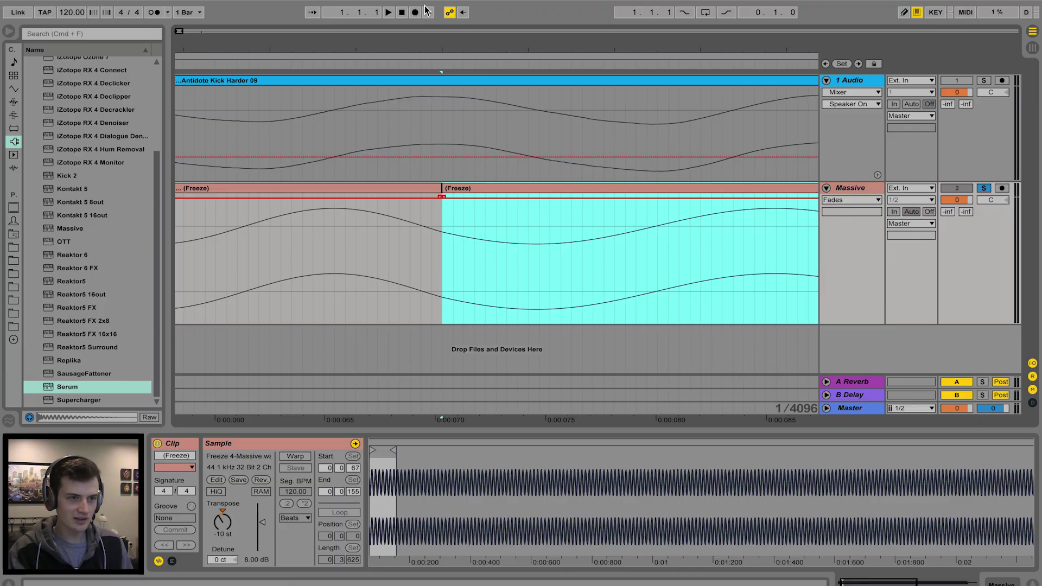
{"action": "left_click_drag", "start_coordinate": [436, 34], "coordinate": [311, 13]}
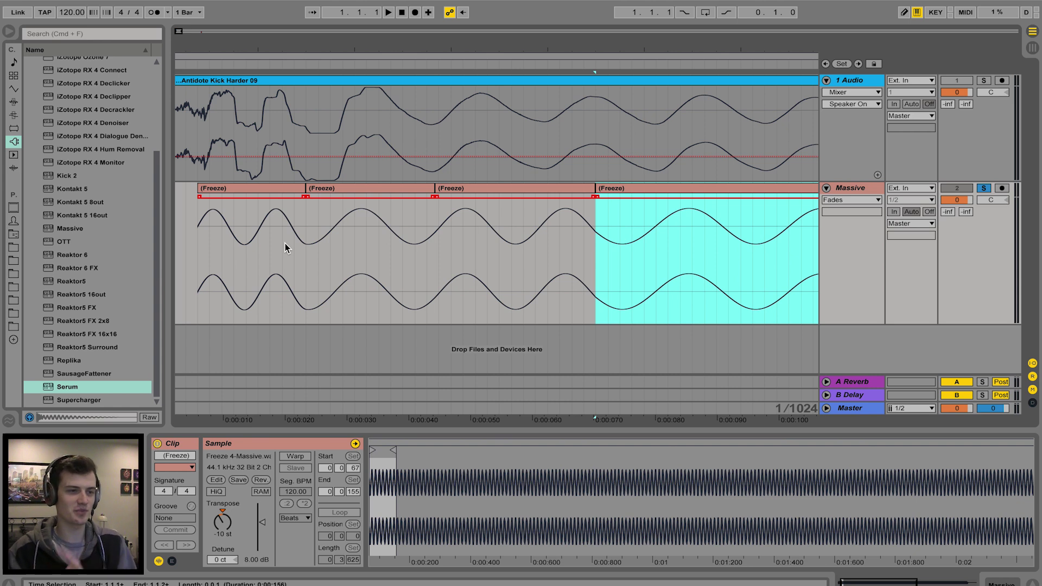
{"action": "left_click", "coordinate": [272, 188]}
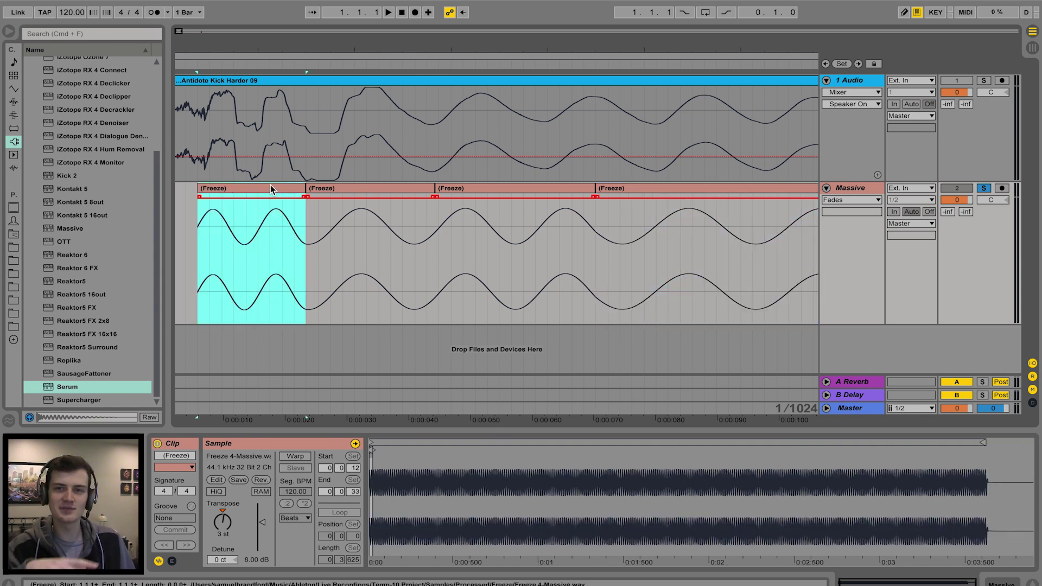
{"action": "key", "text": "space"}
{"action": "key", "text": "space"}
{"action": "key", "text": "space"}
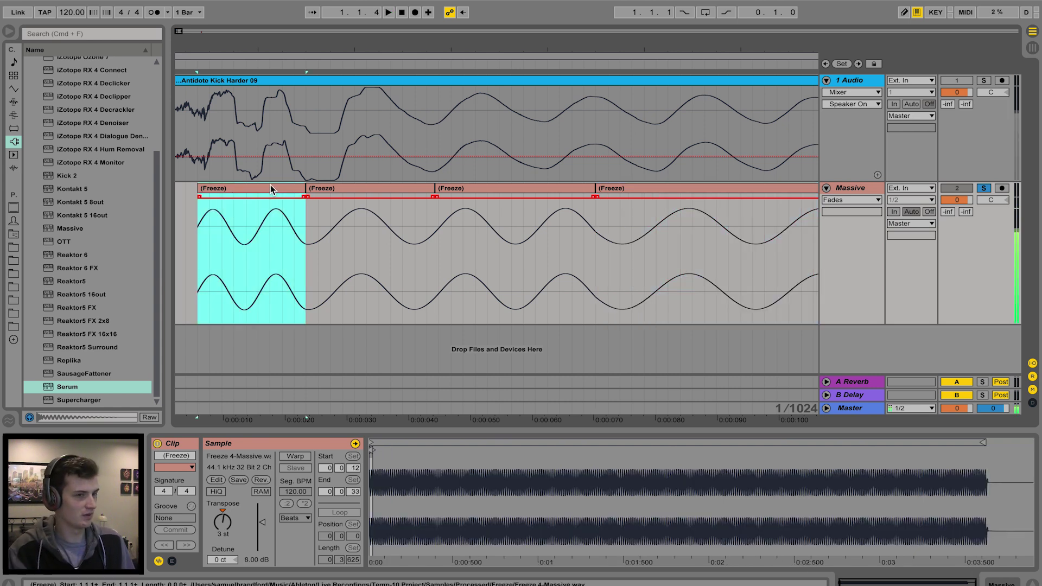
Crossfade the three joins between the four Massive sections, starting each crossfade near the peak before the cut.
{"action": "left_click", "coordinate": [314, 197]}
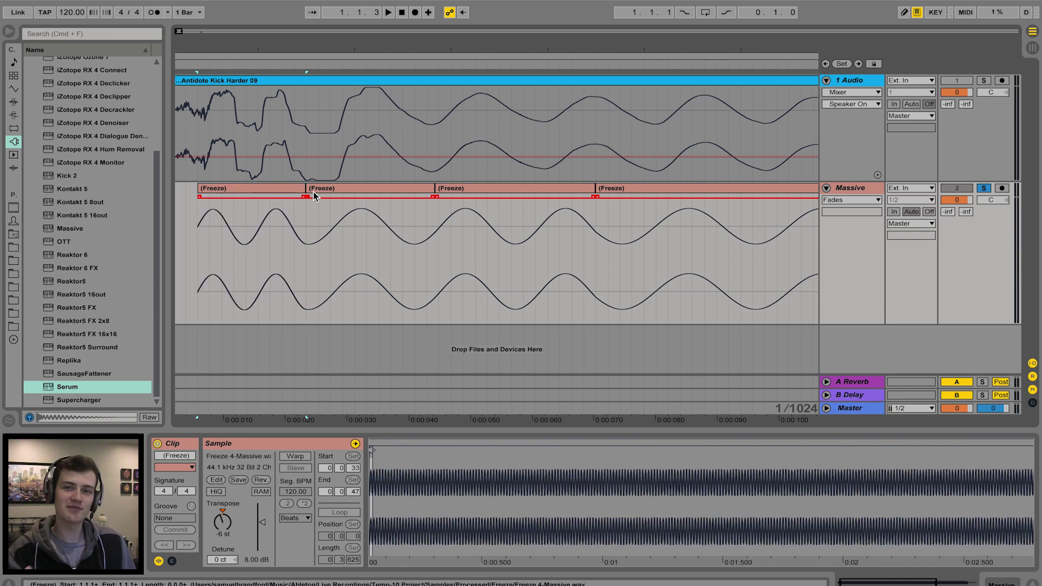
{"action": "left_click", "coordinate": [314, 197]}
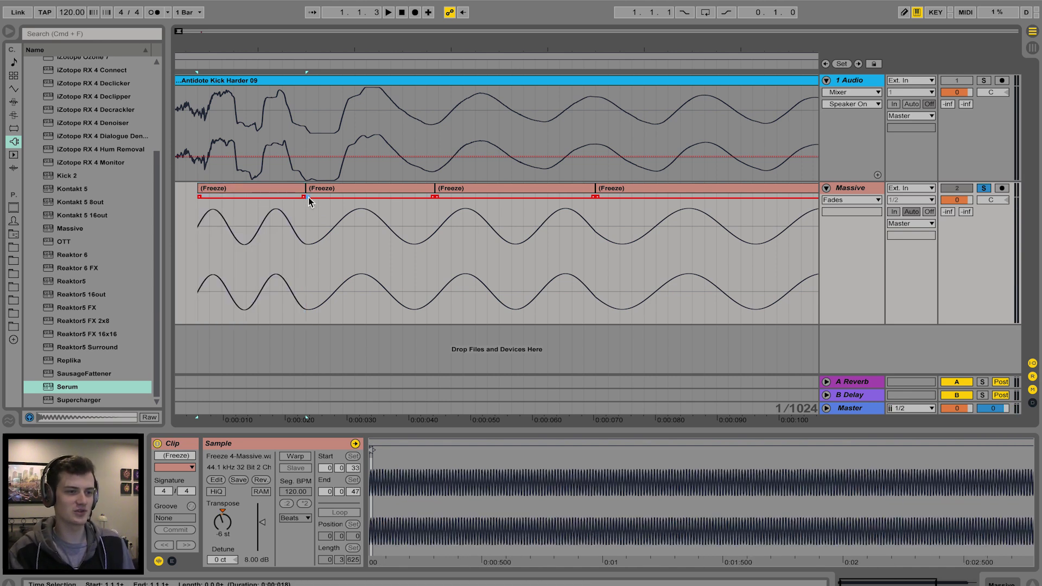
{"action": "mouse_move", "coordinate": [309, 199]}
{"action": "left_mouse_down"}
{"action": "mouse_move", "coordinate": [284, 207]}
{"action": "mouse_move", "coordinate": [326, 200]}
{"action": "left_mouse_up"}
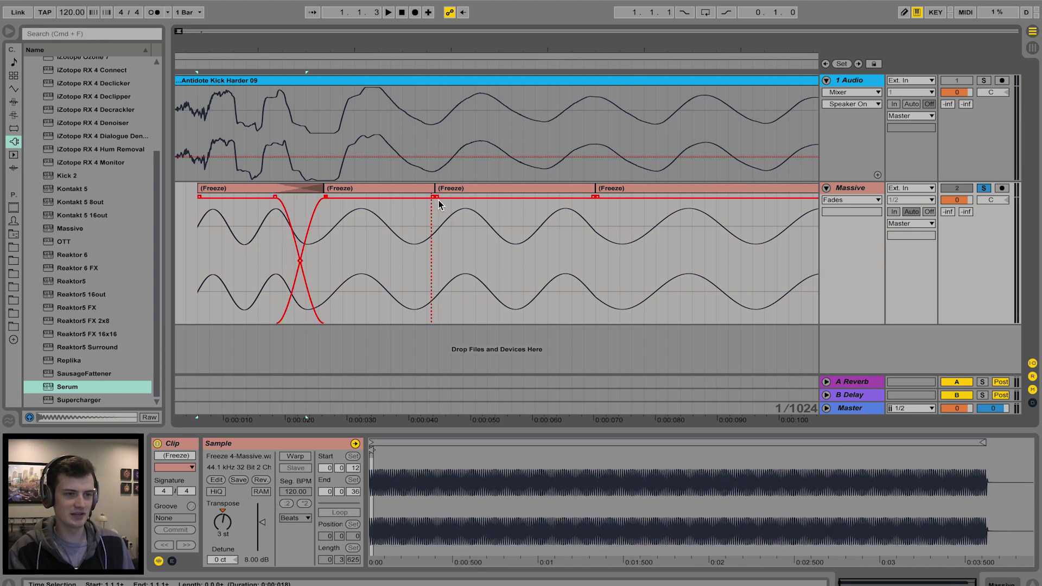
{"action": "left_click_drag", "start_coordinate": [436, 197], "coordinate": [400, 197]}
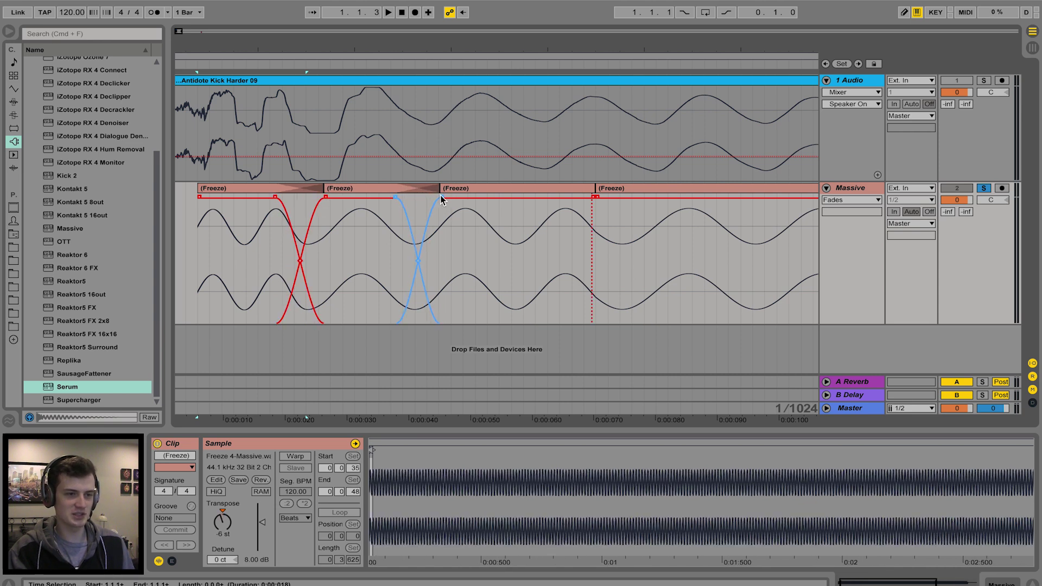
{"action": "scroll", "coordinate": [423, 200], "scroll_direction": "right", "scroll_amount": 8}
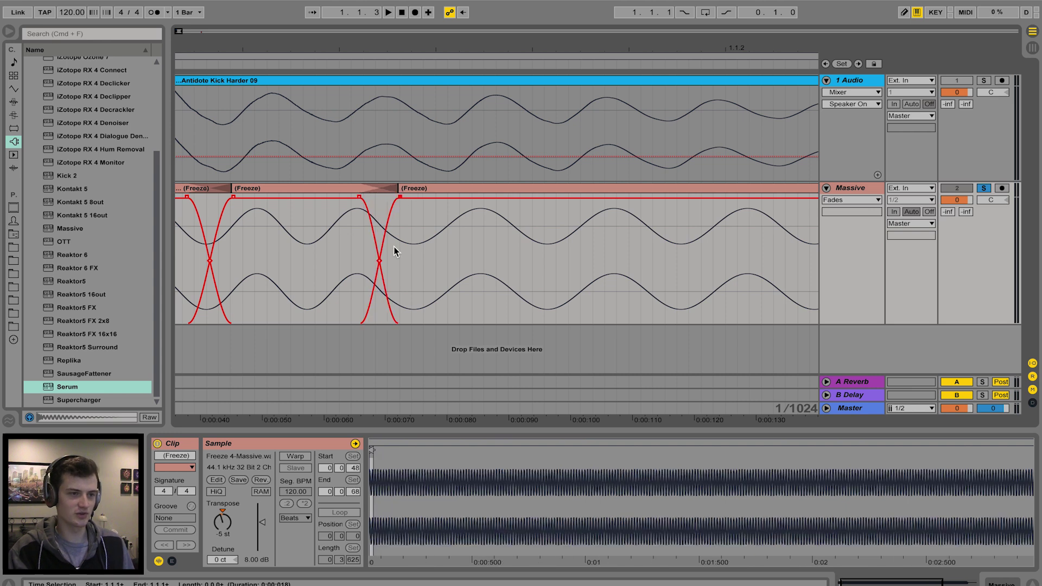
{"action": "scroll", "coordinate": [494, 225], "scroll_direction": "right", "scroll_amount": 20}
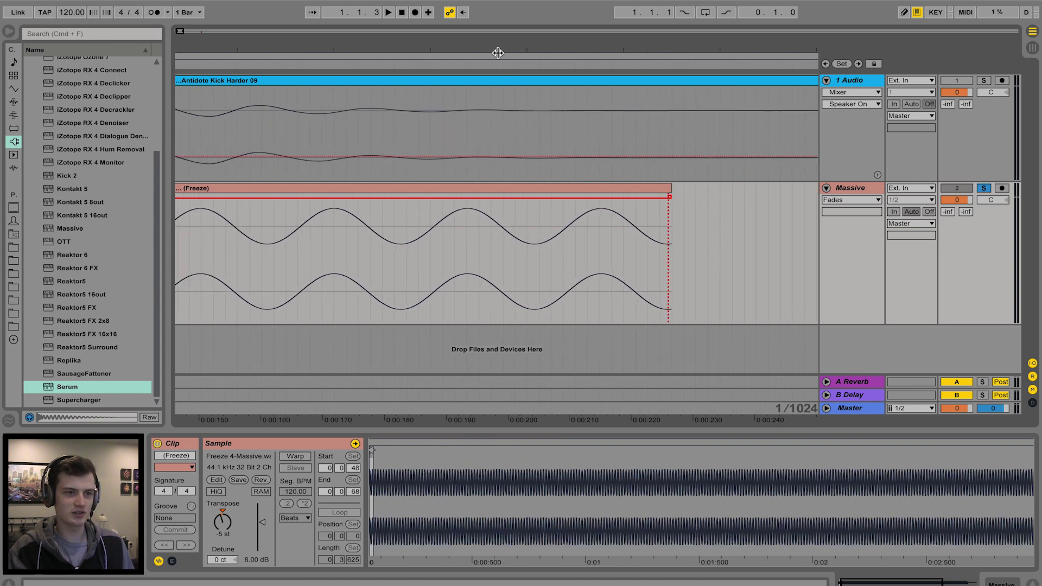
Audition the crossfaded Massive sections and consolidate them into one clip from the timeline start to about 0:00:234.
{"action": "left_click_drag", "start_coordinate": [497, 53], "coordinate": [498, 16]}
{"action": "left_click", "coordinate": [179, 165]}
{"action": "left_click", "coordinate": [185, 188]}
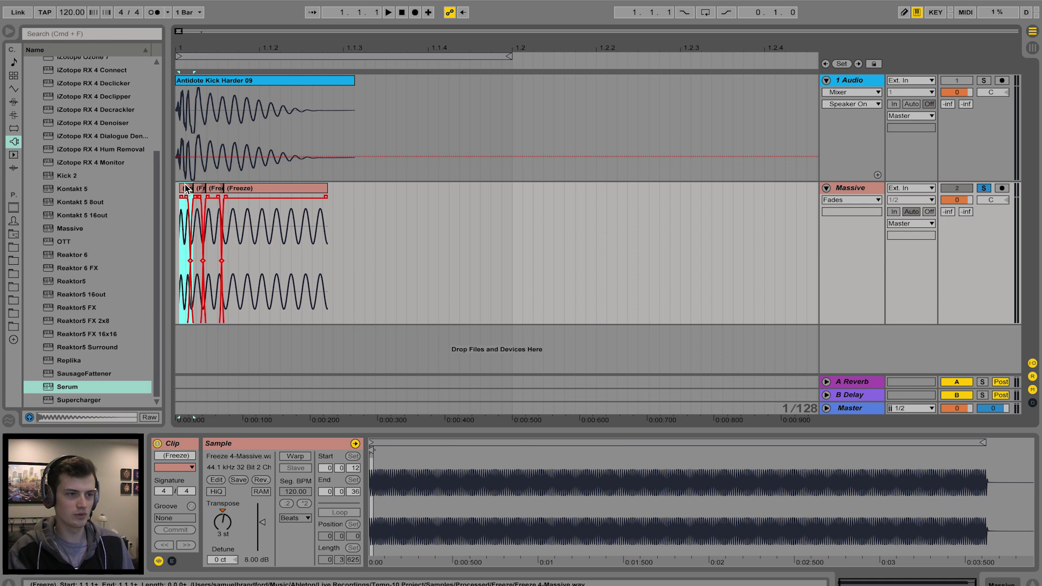
{"action": "key", "text": "space"}
{"action": "left_click_drag", "start_coordinate": [554, 221], "coordinate": [177, 216]}
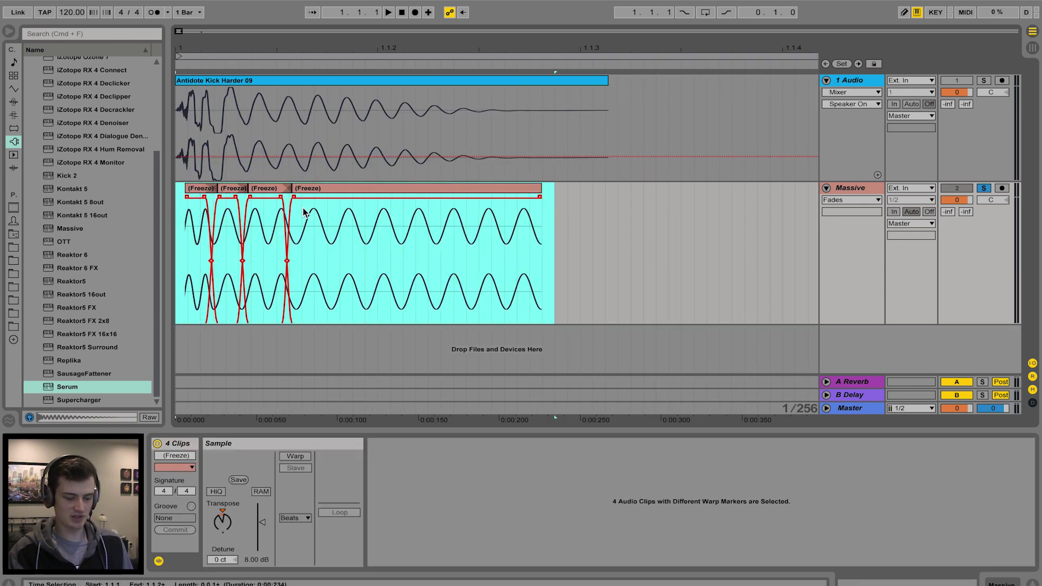
{"action": "key", "text": "super+j"}
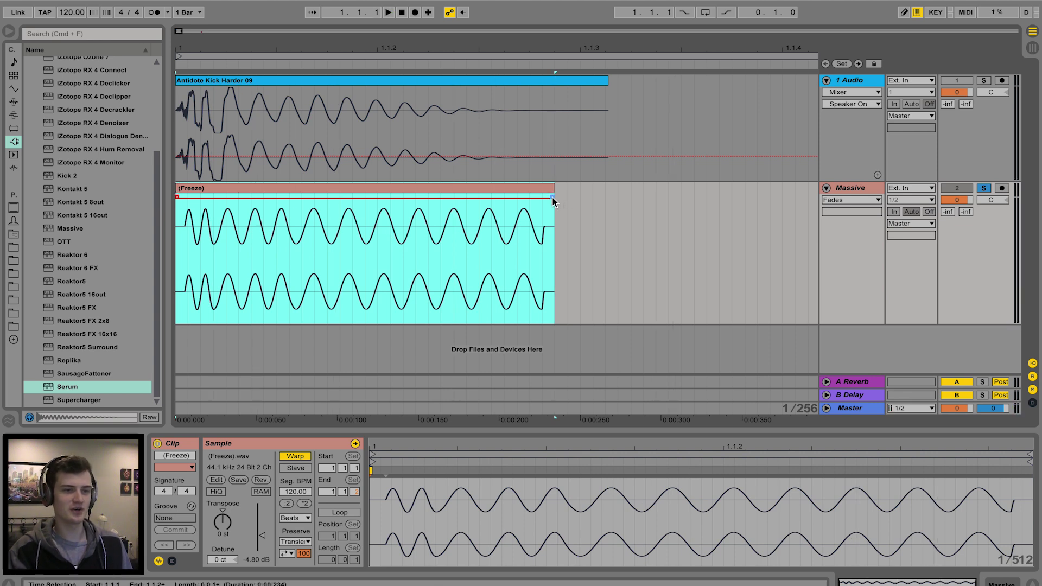
Add a fade-out to the consolidated clip from about 0:00:017 to its end, lower the curve's midpoint and play it.
{"action": "left_click_drag", "start_coordinate": [553, 198], "coordinate": [204, 198]}
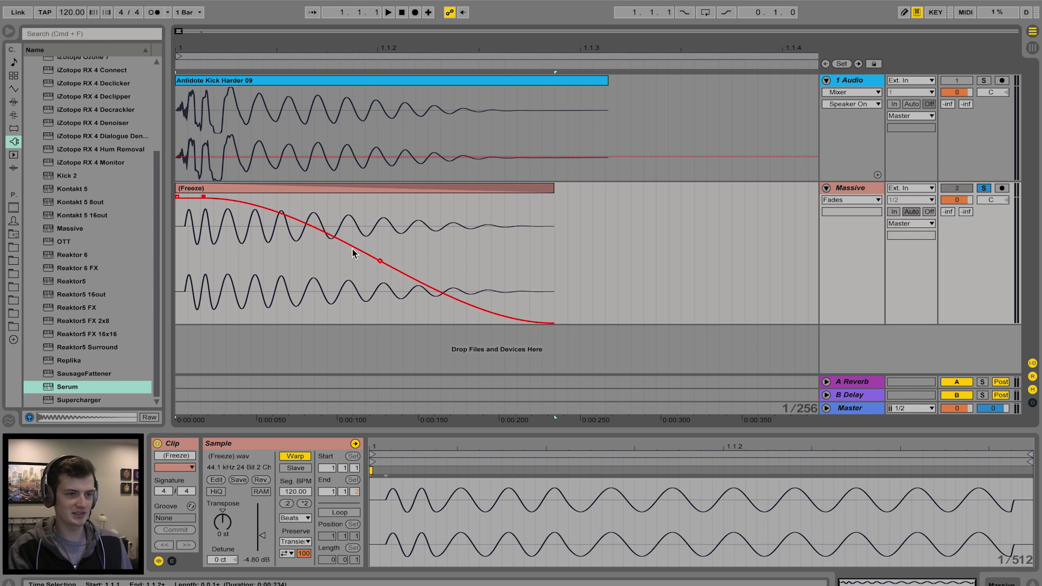
{"action": "left_click_drag", "start_coordinate": [380, 262], "coordinate": [359, 284]}
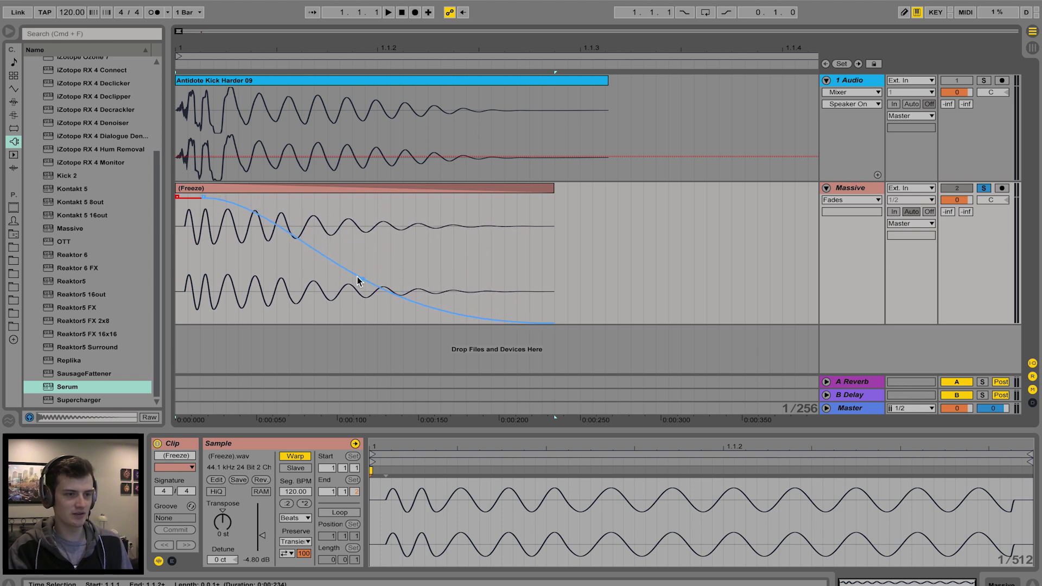
{"action": "left_click", "coordinate": [191, 194]}
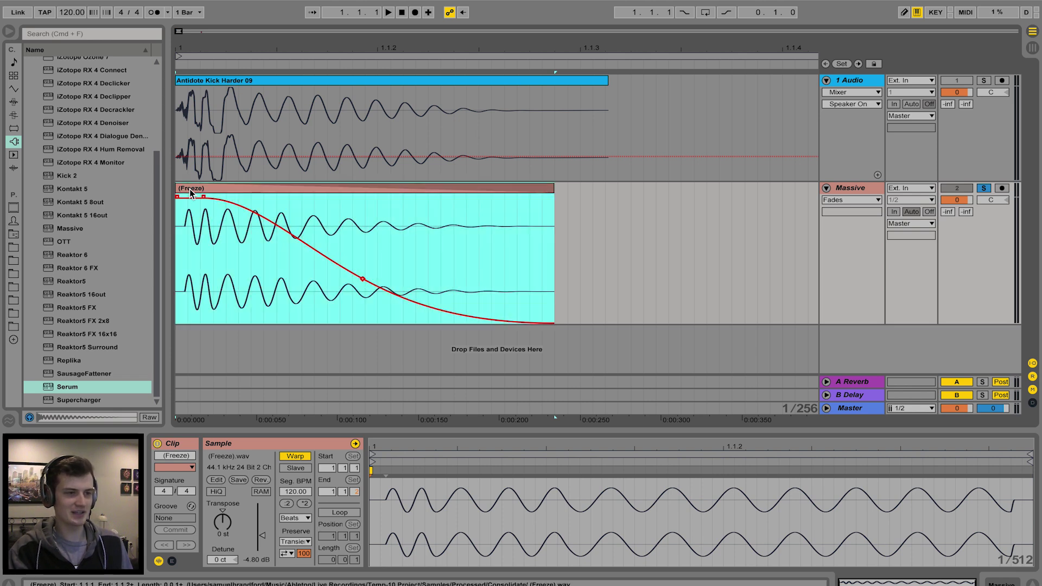
{"action": "key", "text": "space"}
Raise the fade-out curve's midpoint for a slower decay and audition the consolidated clip.
{"action": "left_click", "coordinate": [363, 280]}
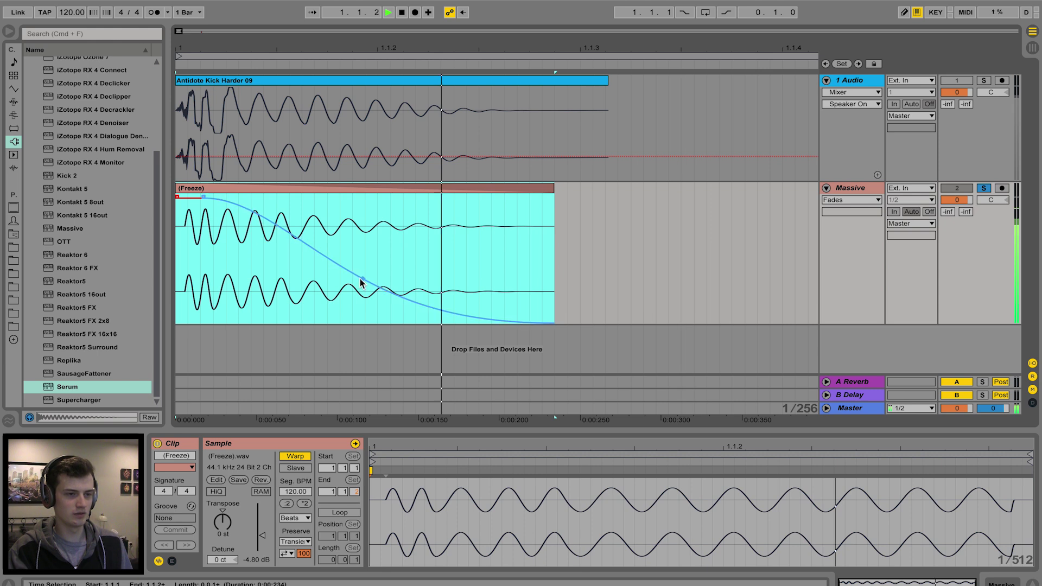
{"action": "left_click_drag", "start_coordinate": [362, 280], "coordinate": [371, 251]}
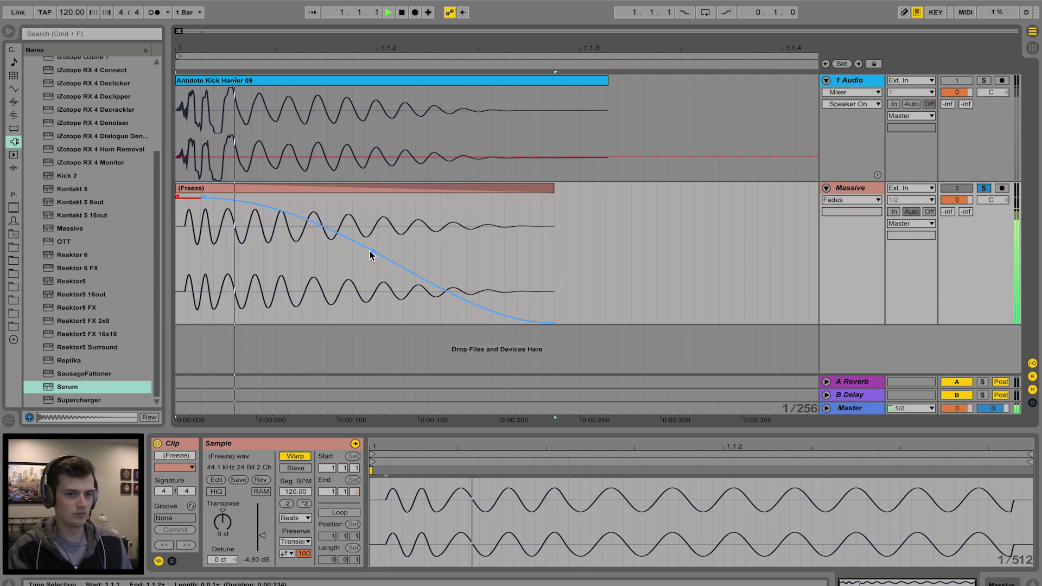
{"action": "key", "text": "space"}
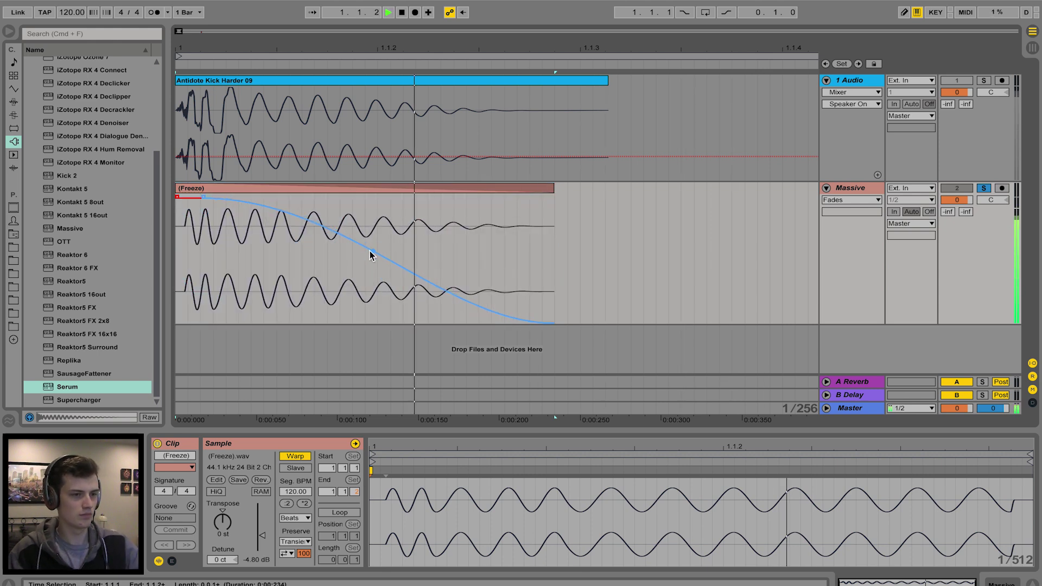
{"action": "key", "text": "space"}
{"action": "key", "text": "space"}
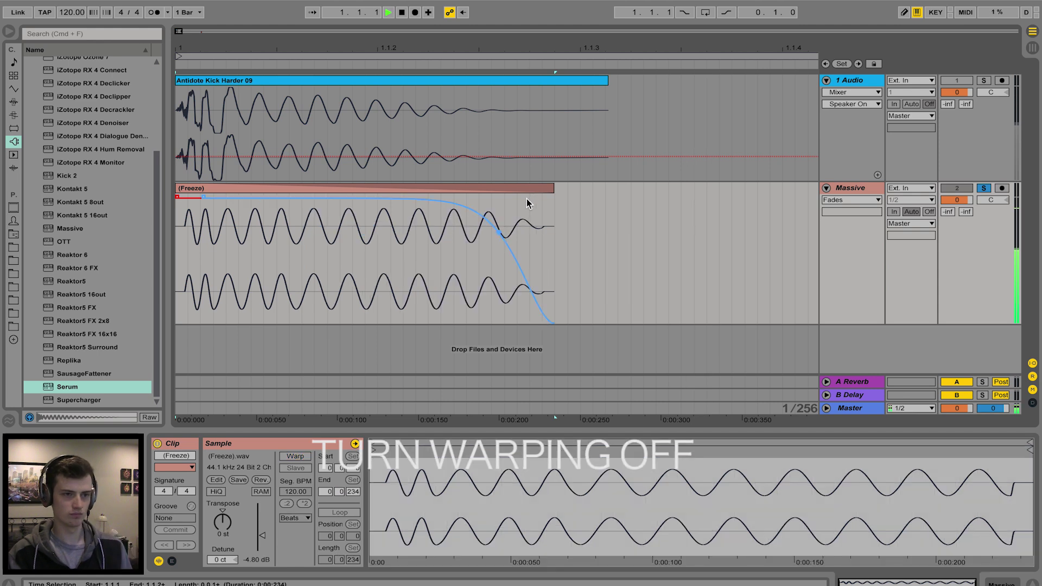
Lower the midpoint of the consolidated Massive clip's fade-out curve for a gradual decay and audition it.
{"action": "left_click_drag", "start_coordinate": [528, 202], "coordinate": [351, 239]}
{"action": "key", "text": "space"}
{"action": "key", "text": "space"}
{"action": "key", "text": "space"}
Examine the noisy attack at the start of the kick sample, highlighting the part from about 0:00:004 to 0:00:012.
{"action": "left_click_drag", "start_coordinate": [187, 48], "coordinate": [187, 53]}
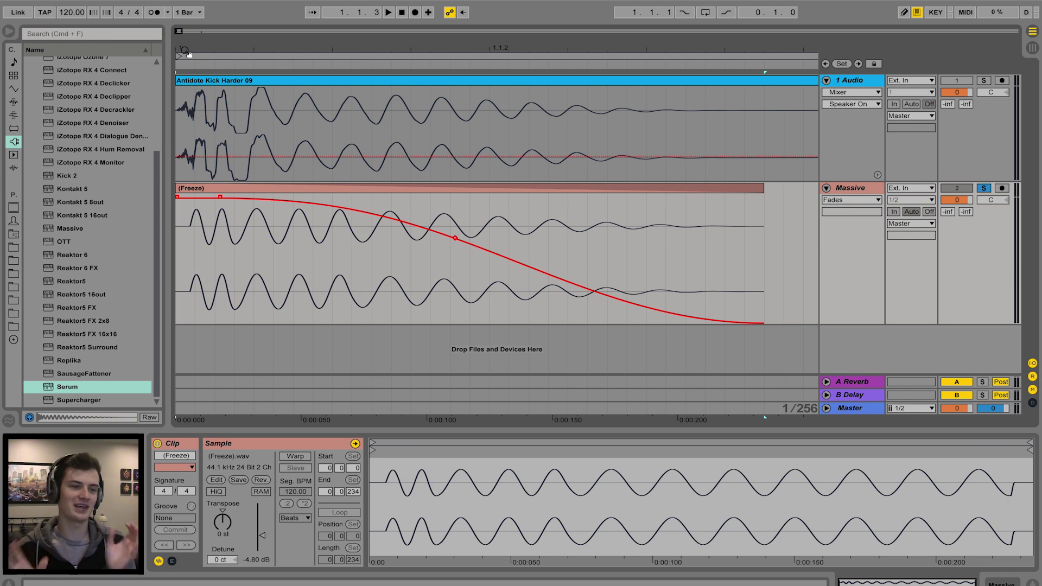
{"action": "left_click_drag", "start_coordinate": [185, 50], "coordinate": [184, 63]}
{"action": "left_click_drag", "start_coordinate": [282, 115], "coordinate": [850, 142]}
{"action": "scroll", "coordinate": [640, 128], "scroll_direction": "right", "scroll_amount": 3}
{"action": "scroll", "coordinate": [639, 127], "scroll_direction": "left", "scroll_amount": 2}
{"action": "scroll", "coordinate": [291, 135], "scroll_direction": "left", "scroll_amount": 3}
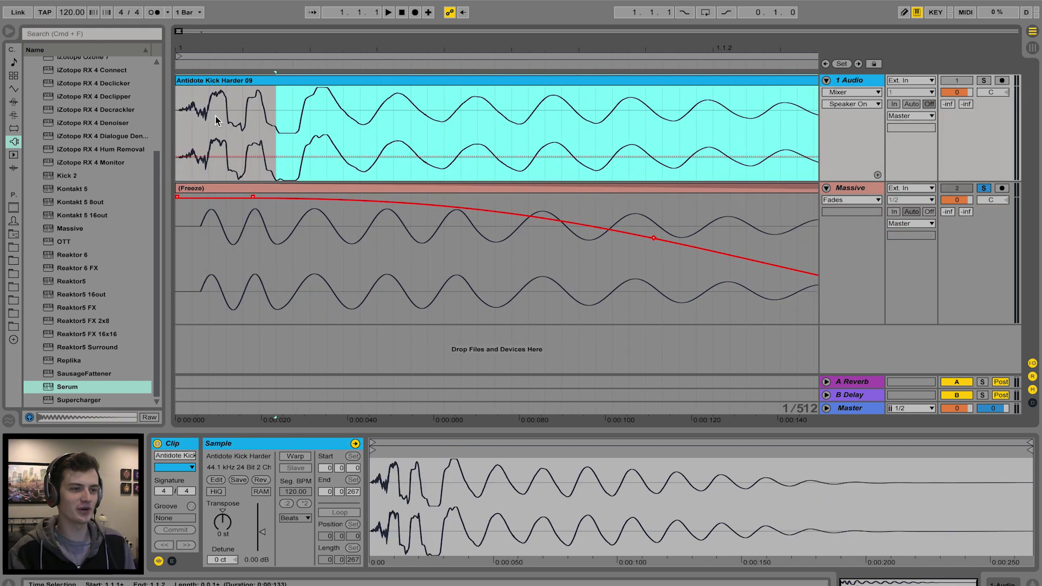
{"action": "left_click_drag", "start_coordinate": [180, 115], "coordinate": [244, 112]}
{"action": "left_click_drag", "start_coordinate": [178, 47], "coordinate": [179, 76]}
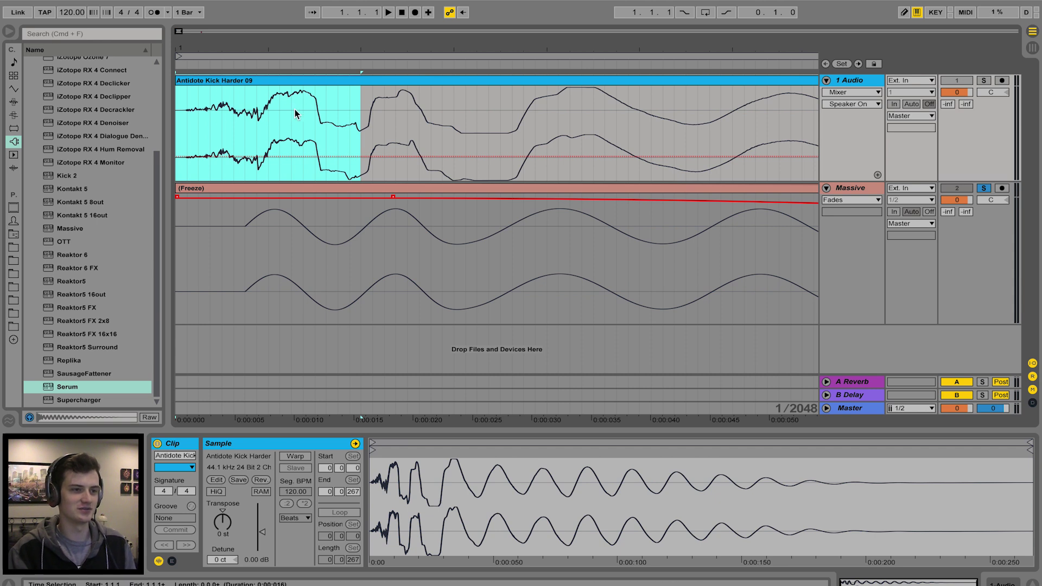
{"action": "left_click_drag", "start_coordinate": [315, 123], "coordinate": [222, 127]}
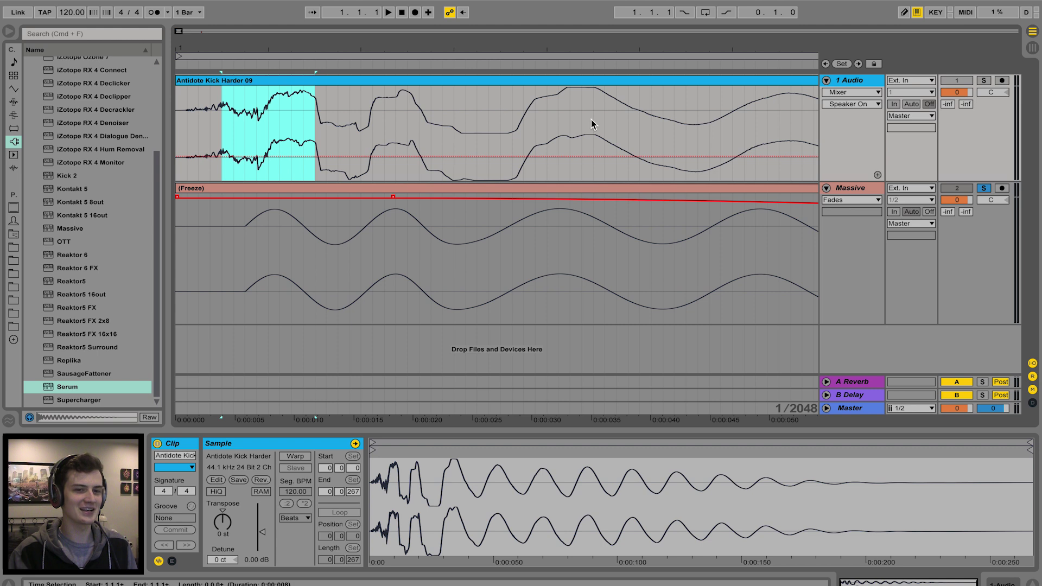
Create an audio track, place Freeze 5-Serum.wav from the project's Samples/Processed/Freeze folder at its start, and turn warping off for the clip.
{"action": "key", "text": "super+t"}
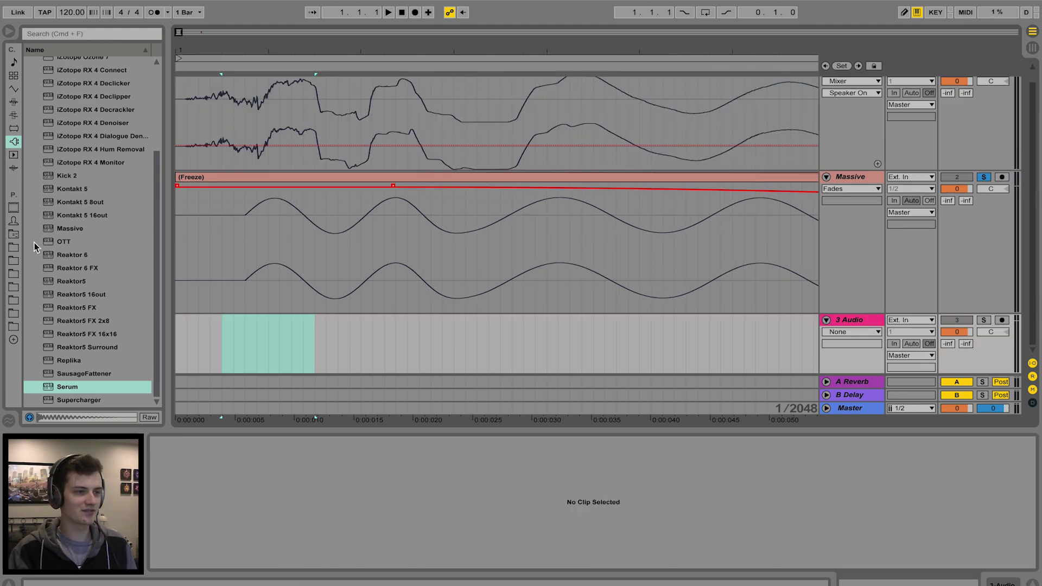
{"action": "left_click", "coordinate": [14, 235]}
{"action": "left_click", "coordinate": [29, 63]}
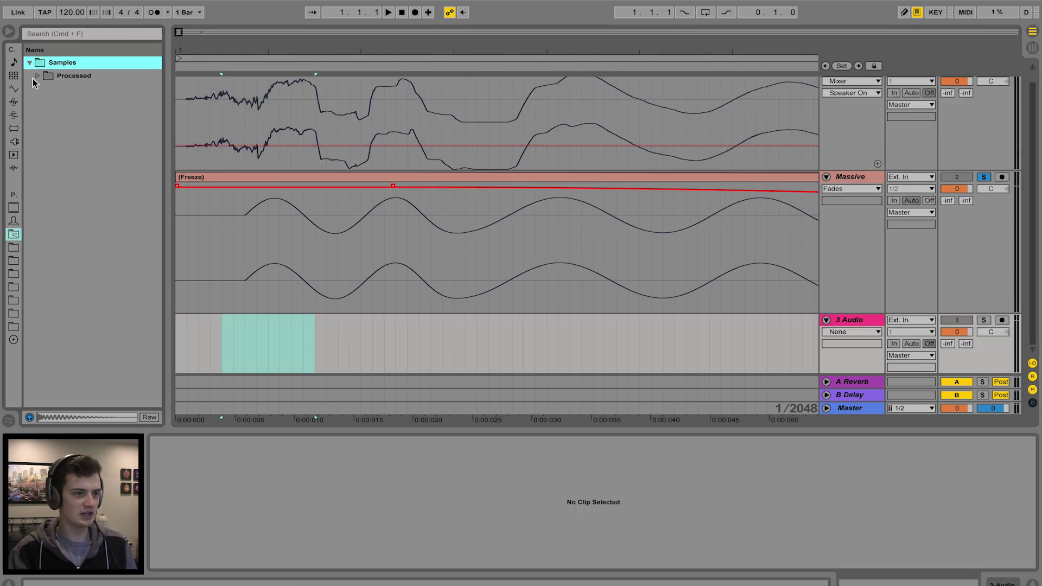
{"action": "left_click", "coordinate": [38, 76]}
{"action": "left_click", "coordinate": [45, 89]}
{"action": "left_click", "coordinate": [111, 103]}
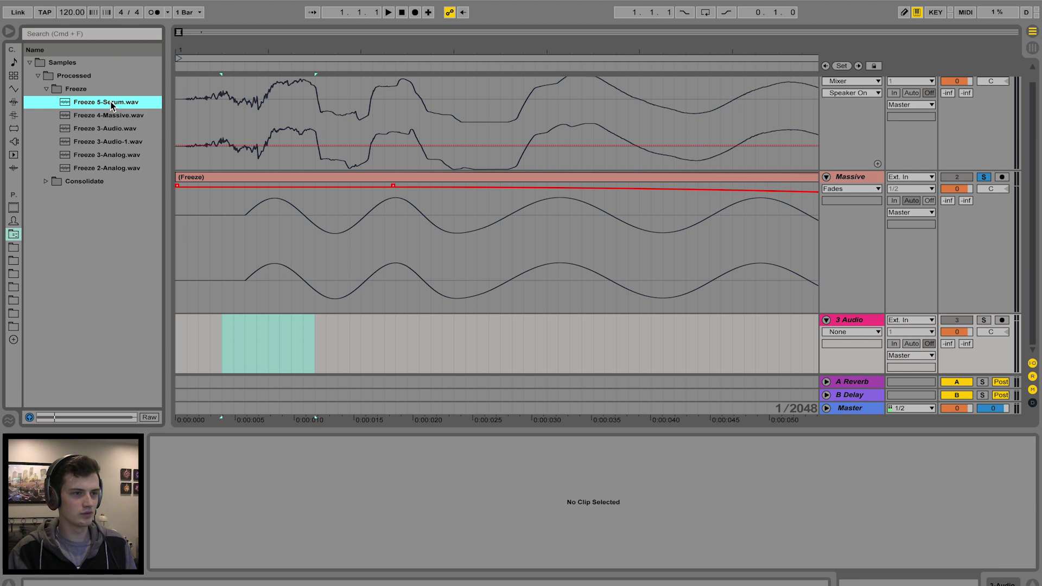
{"action": "left_click_drag", "start_coordinate": [103, 105], "coordinate": [201, 320]}
{"action": "left_click", "coordinate": [297, 456]}
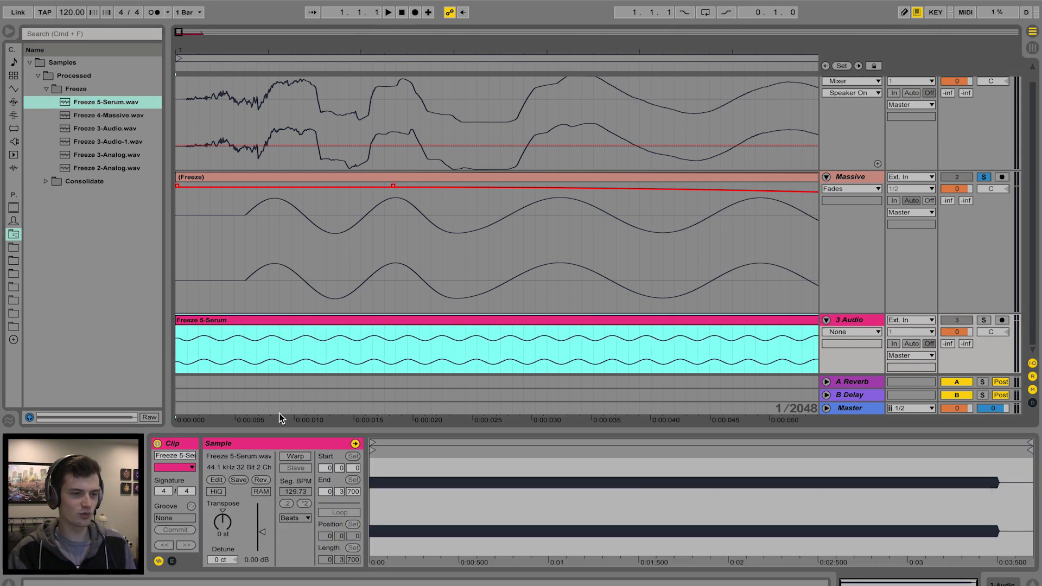
Try transposing the Serum clip up 46 st and start playback to hear it.
{"action": "left_click_drag", "start_coordinate": [226, 527], "coordinate": [225, 473]}
{"action": "key", "text": "space"}
{"action": "key", "text": "space"}
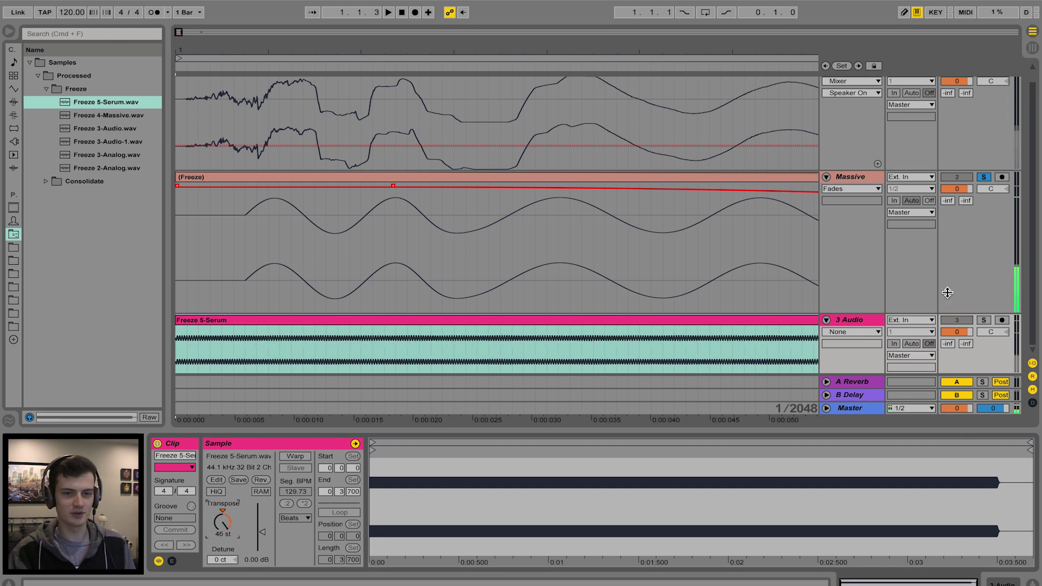
Solo and enlarge the Serum clip's track, then set the clip's transpose to 23 st.
{"action": "left_click", "coordinate": [983, 320]}
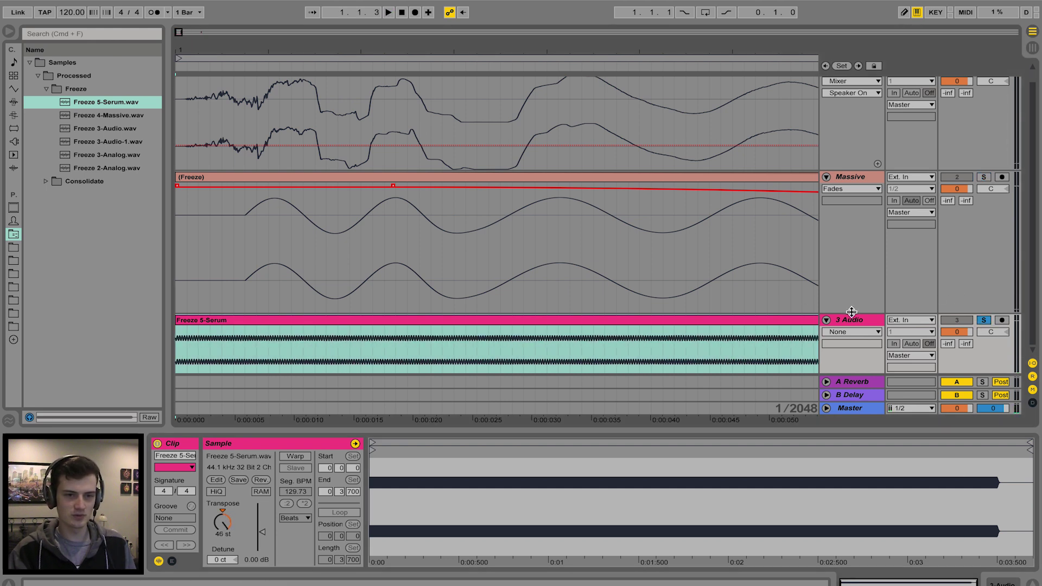
{"action": "left_click_drag", "start_coordinate": [852, 312], "coordinate": [846, 243]}
{"action": "left_click_drag", "start_coordinate": [867, 318], "coordinate": [867, 365]}
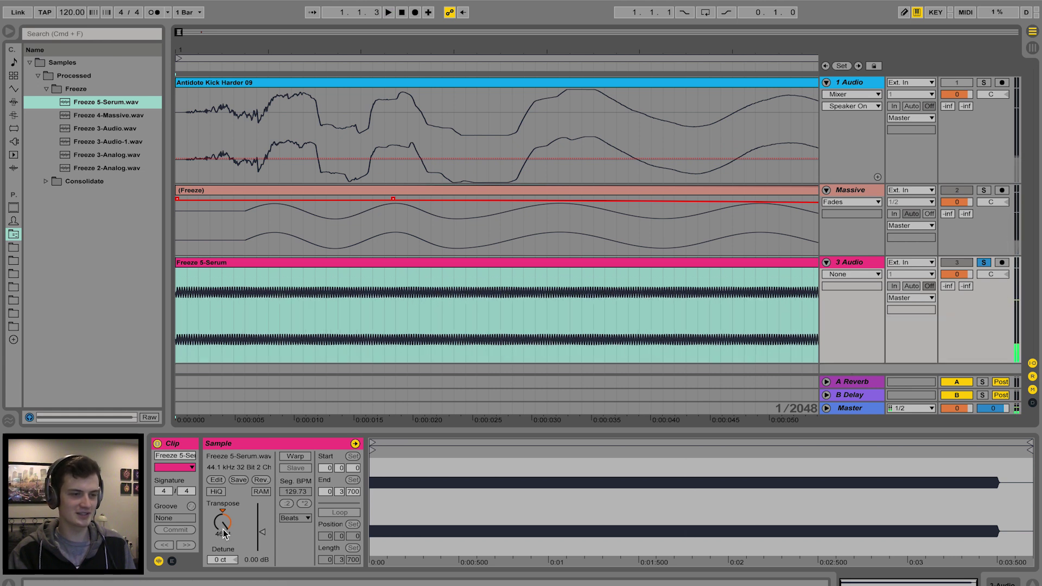
{"action": "left_click_drag", "start_coordinate": [223, 529], "coordinate": [223, 556]}
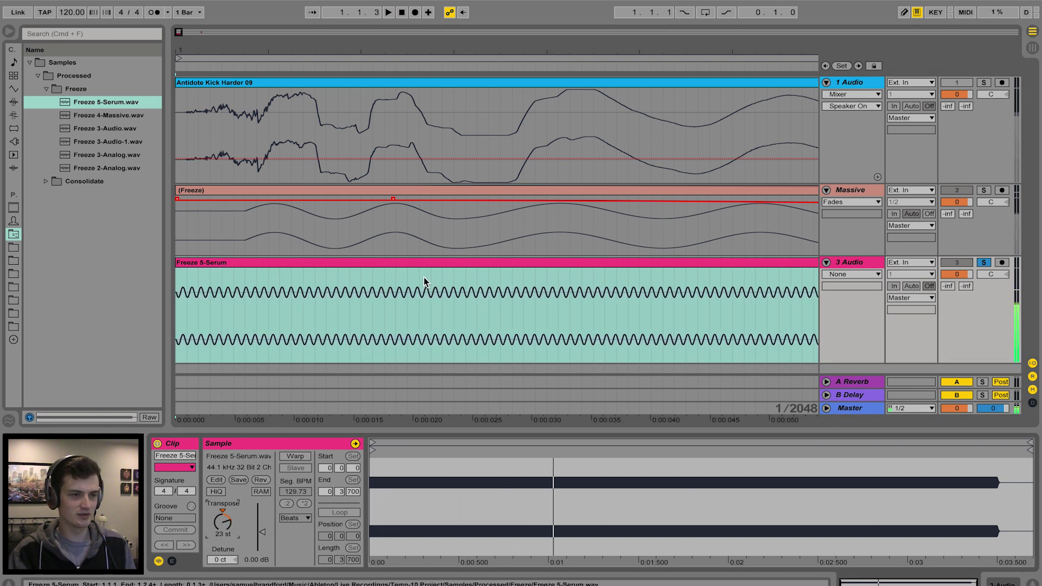
Split the Serum clip at about 0:00:022, delete the remainder, and select the short section that is left.
{"action": "left_click", "coordinate": [441, 311]}
{"action": "key", "text": "super+e"}
{"action": "left_click", "coordinate": [514, 263]}
{"action": "key", "text": "Delete"}
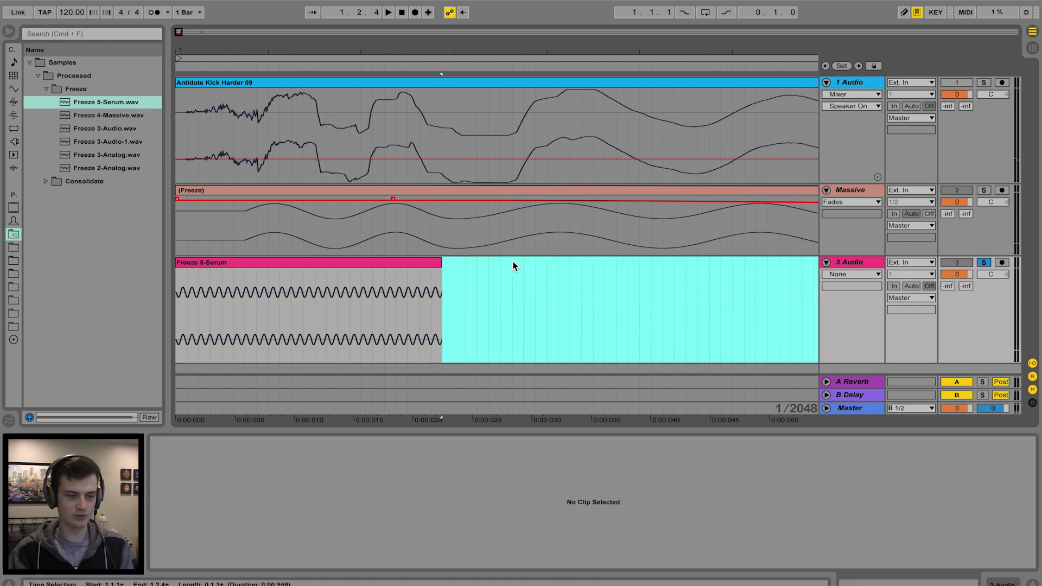
{"action": "left_click", "coordinate": [417, 266]}
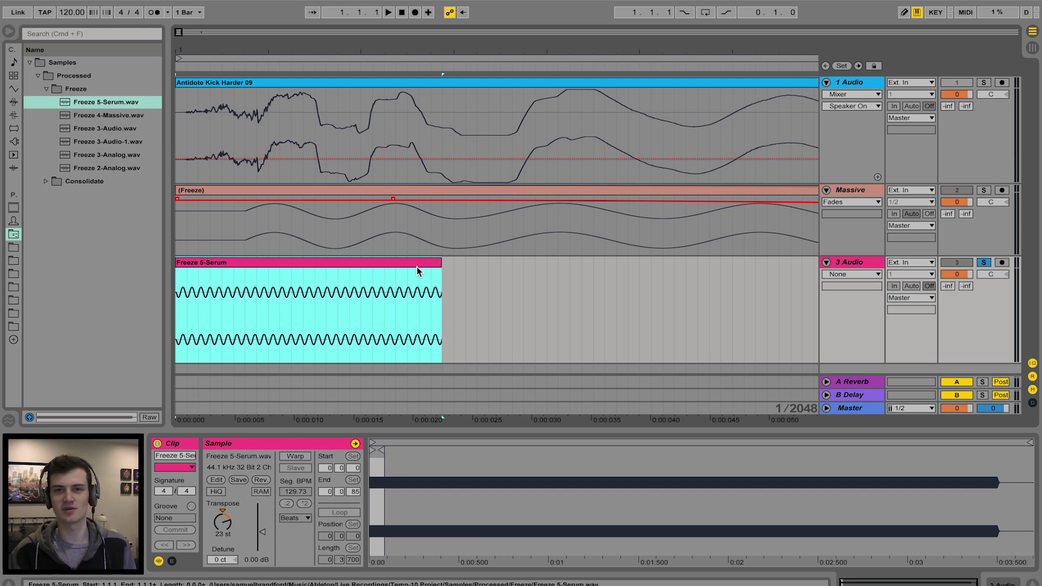
Add Erosion to the Serum track in Noise mode, with frequency 1.80 kHz and amount 167, and audition it.
{"action": "left_click", "coordinate": [13, 102]}
{"action": "left_click_drag", "start_coordinate": [61, 221], "coordinate": [294, 318]}
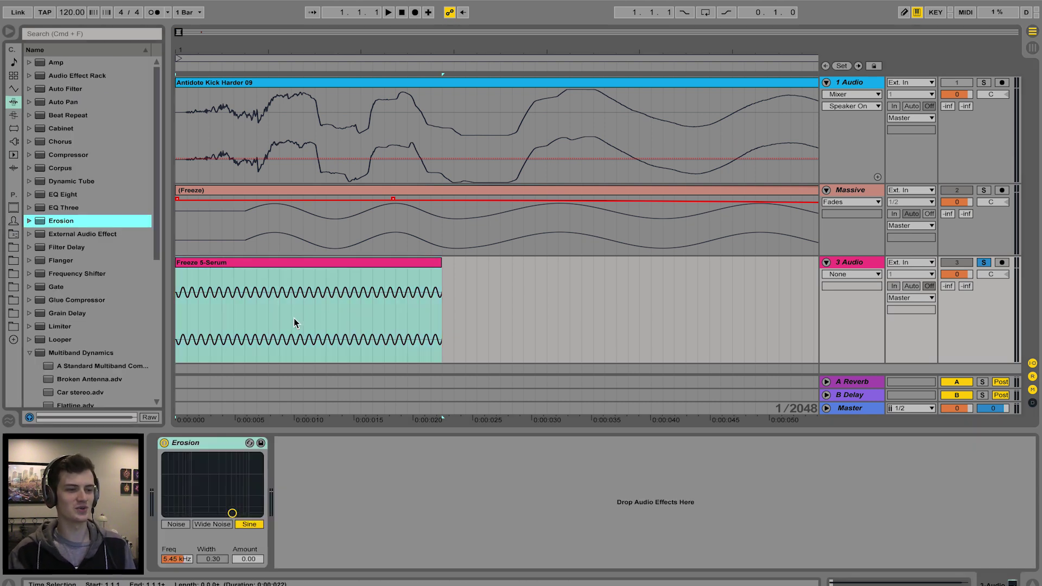
{"action": "key", "text": "space"}
{"action": "left_click_drag", "start_coordinate": [201, 470], "coordinate": [206, 462]}
{"action": "left_click", "coordinate": [209, 524]}
{"action": "left_click", "coordinate": [176, 524]}
{"action": "key", "text": "space"}
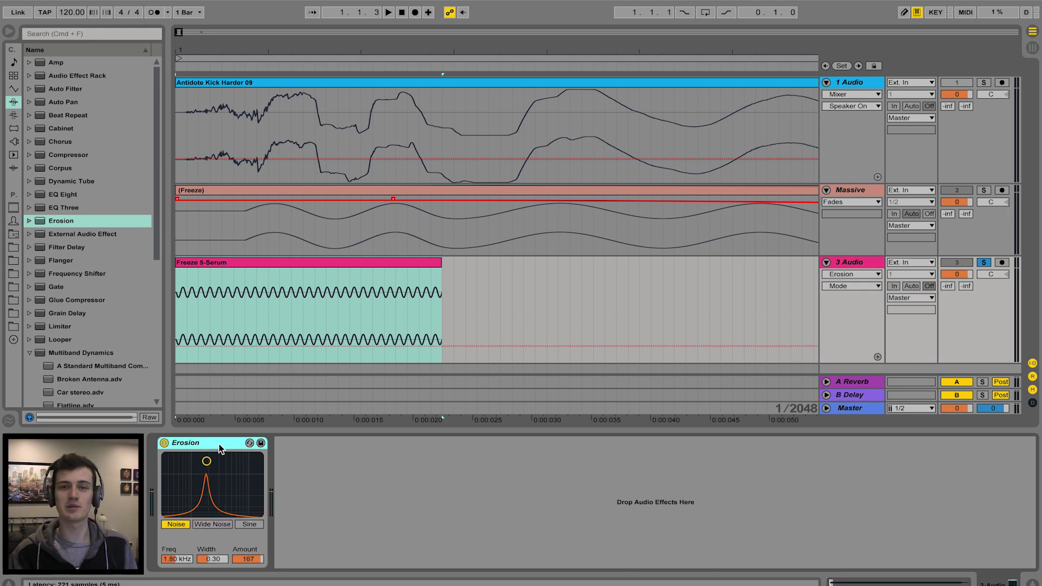
Duplicate the Erosion device seven times on the Serum track and audition the stacked chain.
{"action": "key", "text": "super+d"}
{"action": "key", "text": "super+d"}
{"action": "key", "text": "super+d"}
{"action": "key", "text": "super+d"}
{"action": "key", "text": "super+d"}
{"action": "key", "text": "super+d"}
{"action": "key", "text": "super+d"}
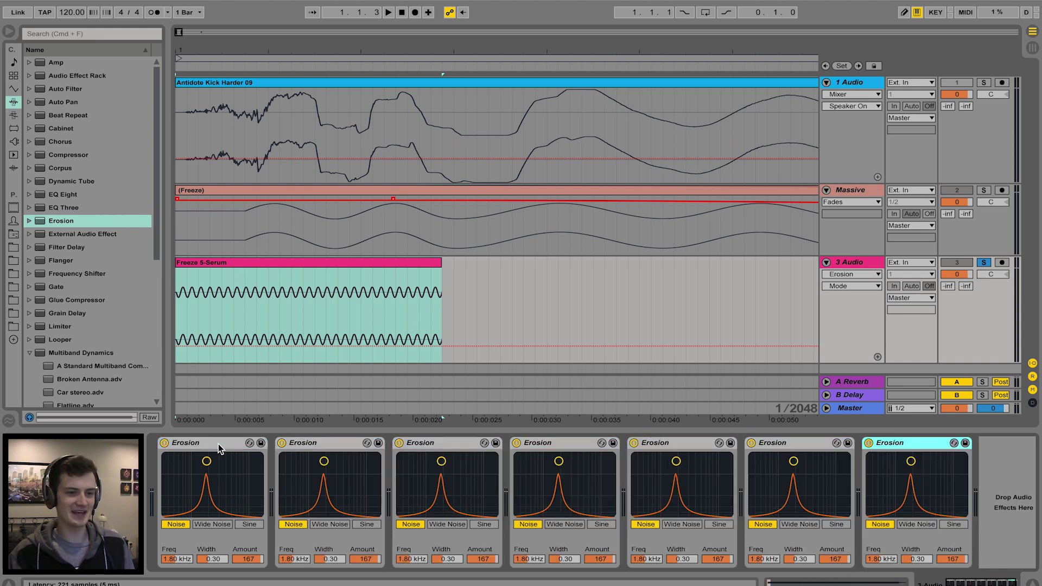
{"action": "key", "text": "space"}
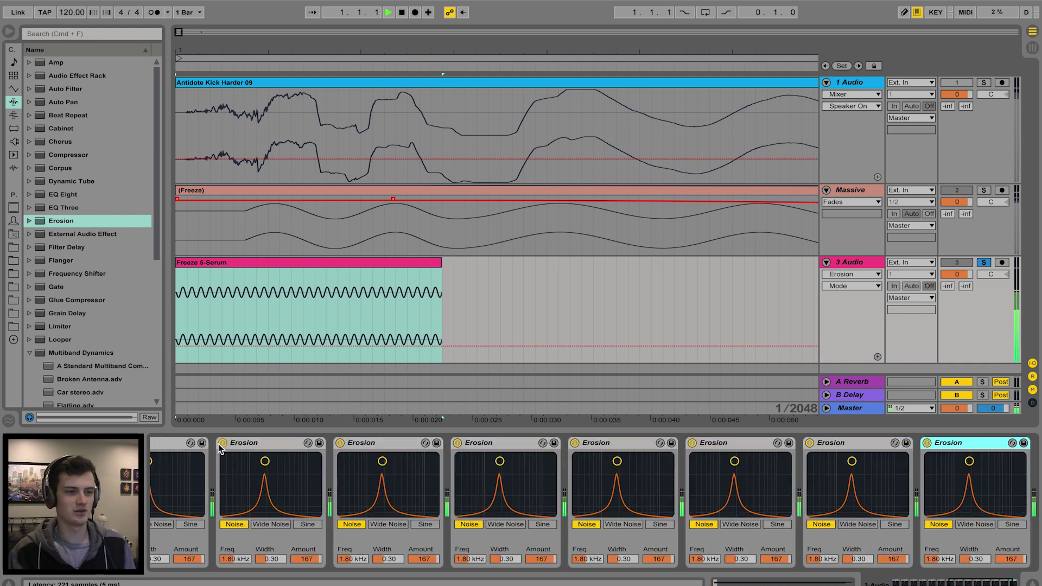
{"action": "scroll", "coordinate": [373, 478], "scroll_direction": "right", "scroll_amount": 2}
{"action": "key", "text": "space"}
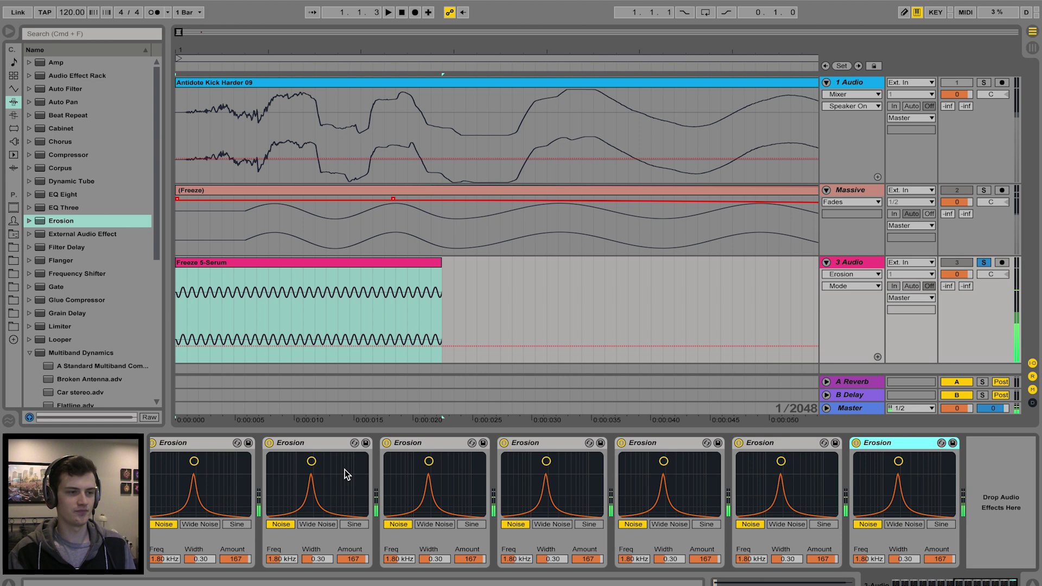
Add the Multiband Dynamics preset OTT.adv after the last Erosion and lower its overall output to 7.70 dB.
{"action": "scroll", "coordinate": [217, 358], "scroll_direction": "right", "scroll_amount": 1}
{"action": "scroll", "coordinate": [68, 352], "scroll_direction": "down", "scroll_amount": 3}
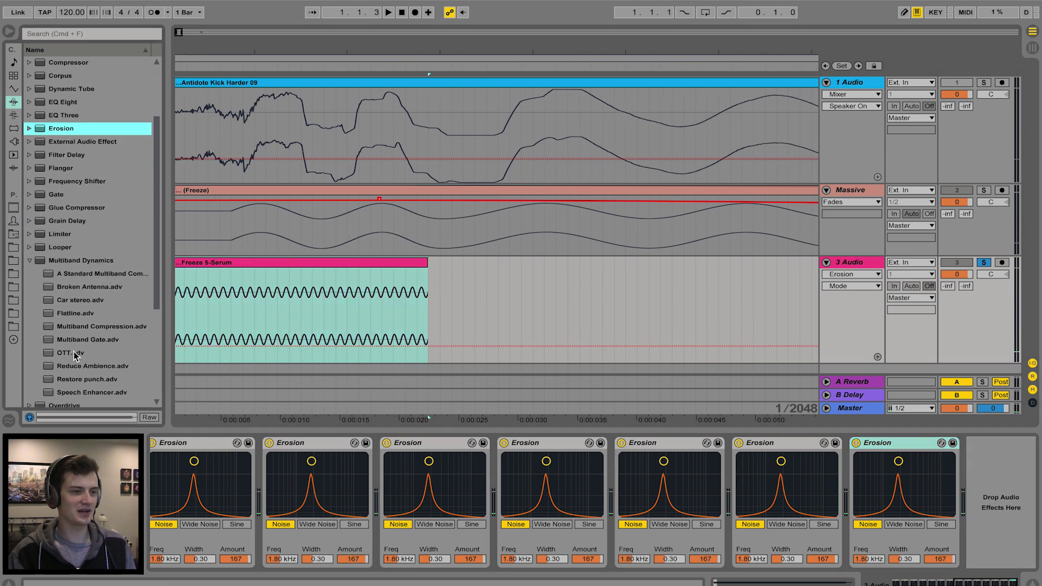
{"action": "left_click_drag", "start_coordinate": [74, 353], "coordinate": [987, 490]}
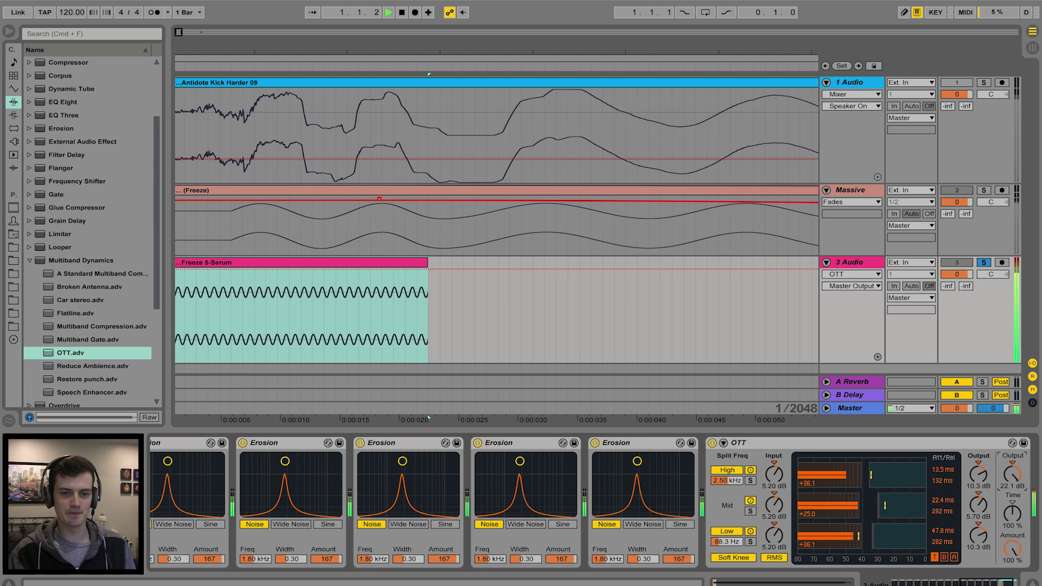
{"action": "left_click_drag", "start_coordinate": [1012, 474], "coordinate": [1012, 480]}
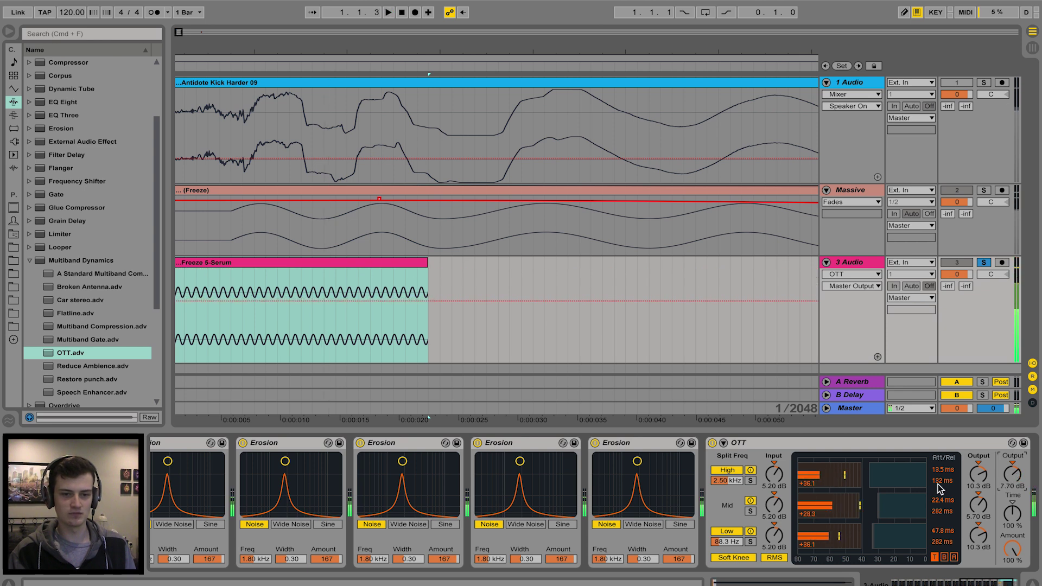
{"action": "scroll", "coordinate": [940, 487], "scroll_direction": "right", "scroll_amount": 2}
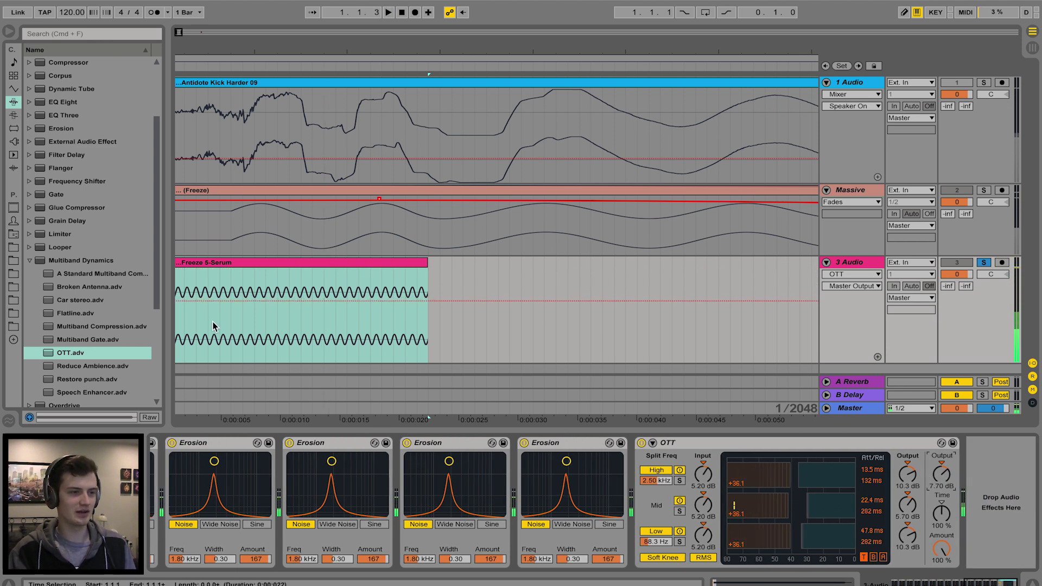
Append six instances of the Overdrive.adv preset after the OTT device.
{"action": "scroll", "coordinate": [41, 346], "scroll_direction": "down", "scroll_amount": 3}
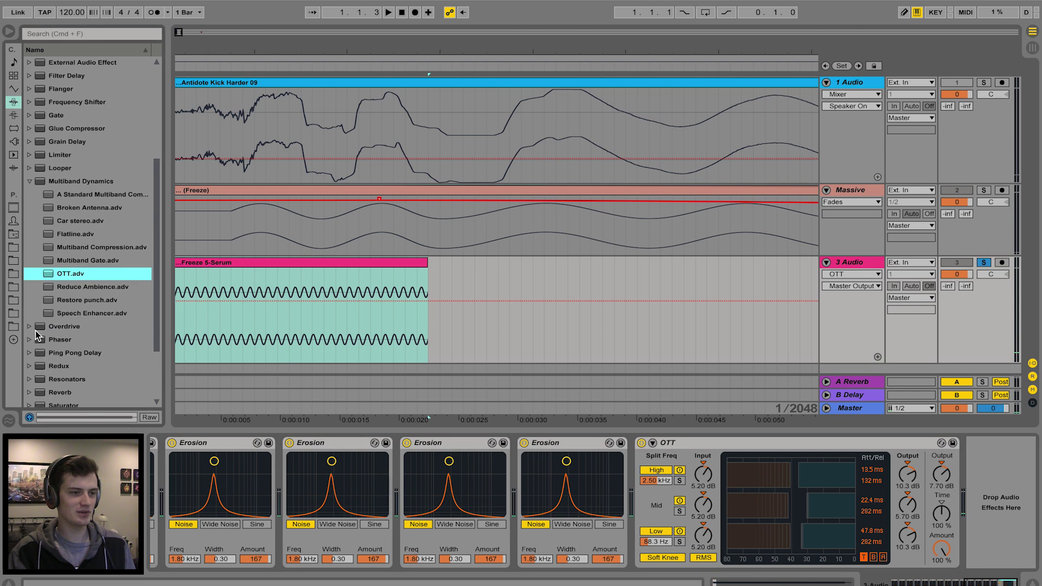
{"action": "left_click", "coordinate": [30, 327]}
{"action": "double_click", "coordinate": [63, 307]}
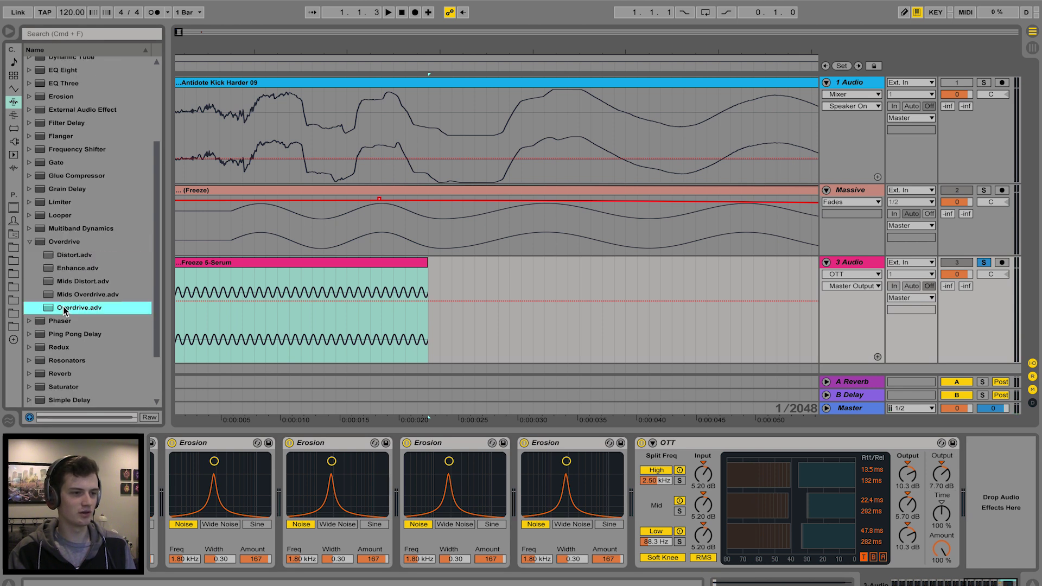
{"action": "double_click", "coordinate": [63, 308]}
{"action": "double_click", "coordinate": [63, 308]}
{"action": "key", "text": "Return"}
{"action": "key", "text": "Return"}
{"action": "key", "text": "Return"}
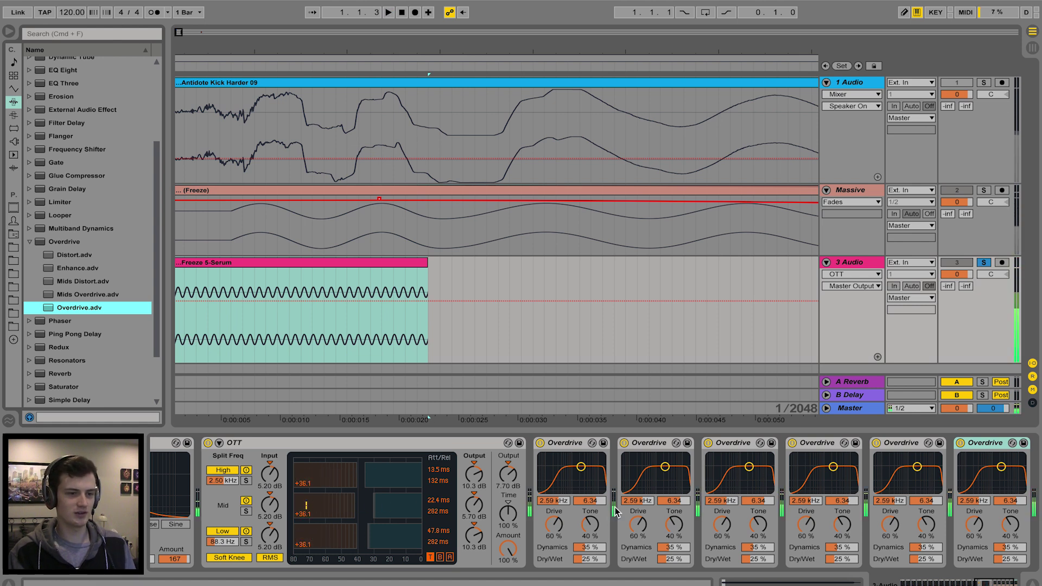
Add a default Saturator after the last Overdrive and turn its Soft Clip on.
{"action": "key", "text": "Down"}
{"action": "key", "text": "Down"}
{"action": "key", "text": "Down"}
{"action": "key", "text": "Down"}
{"action": "key", "text": "Down"}
{"action": "key", "text": "Down"}
{"action": "key", "text": "Return"}
{"action": "left_click", "coordinate": [921, 481]}
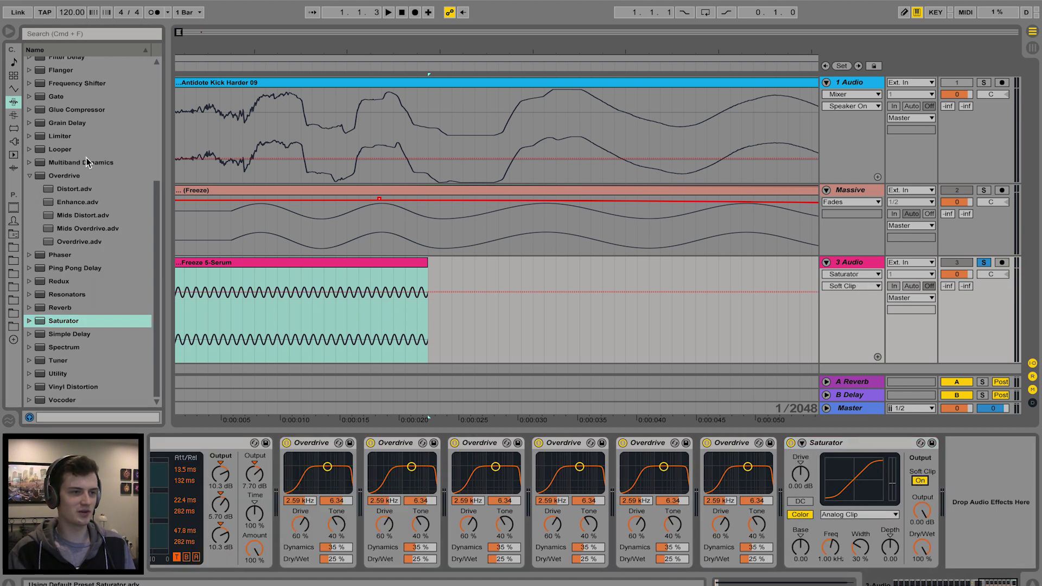
Insert EQ Eight between the last Overdrive and the Saturator, make band 1 a steep low cut at 625 Hz, and audition it.
{"action": "scroll", "coordinate": [75, 157], "scroll_direction": "up", "scroll_amount": 4}
{"action": "left_click_drag", "start_coordinate": [57, 111], "coordinate": [784, 486]}
{"action": "left_click", "coordinate": [745, 551]}
{"action": "left_click", "coordinate": [744, 469]}
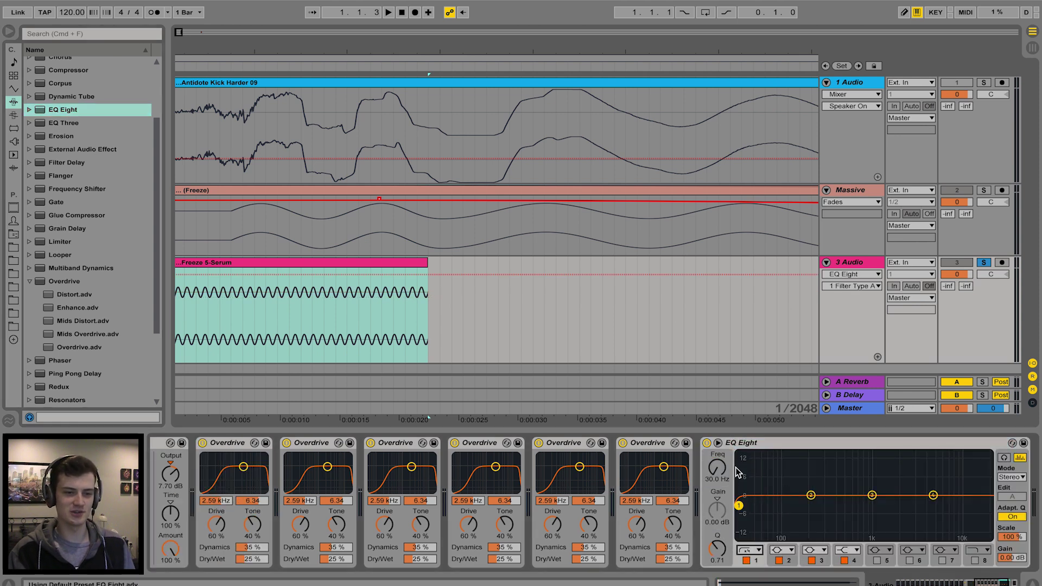
{"action": "left_click_drag", "start_coordinate": [717, 469], "coordinate": [717, 419]}
{"action": "key", "text": "space"}
{"action": "key", "text": "space"}
Insert Utility between OTT and the first Overdrive and lower its gain to about -24.4 dB while auditioning the chain.
{"action": "scroll", "coordinate": [926, 524], "scroll_direction": "right", "scroll_amount": 5}
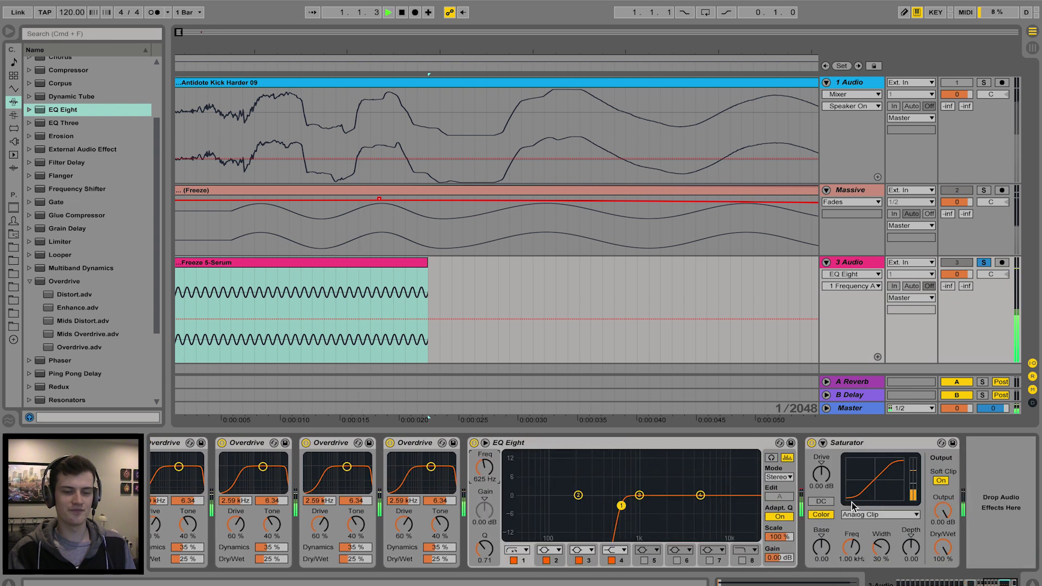
{"action": "scroll", "coordinate": [642, 499], "scroll_direction": "left", "scroll_amount": 10}
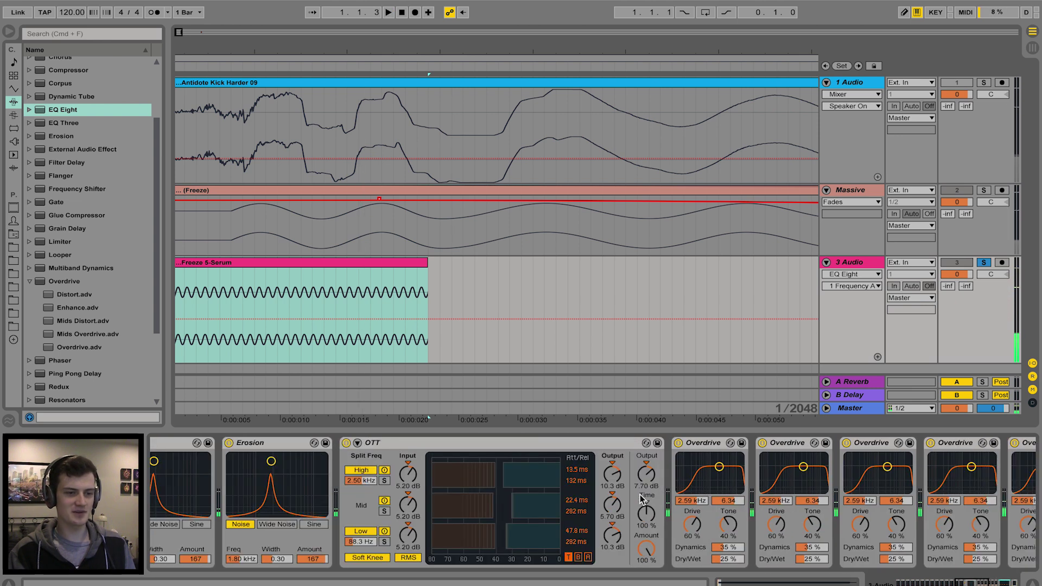
{"action": "scroll", "coordinate": [642, 499], "scroll_direction": "right", "scroll_amount": 8}
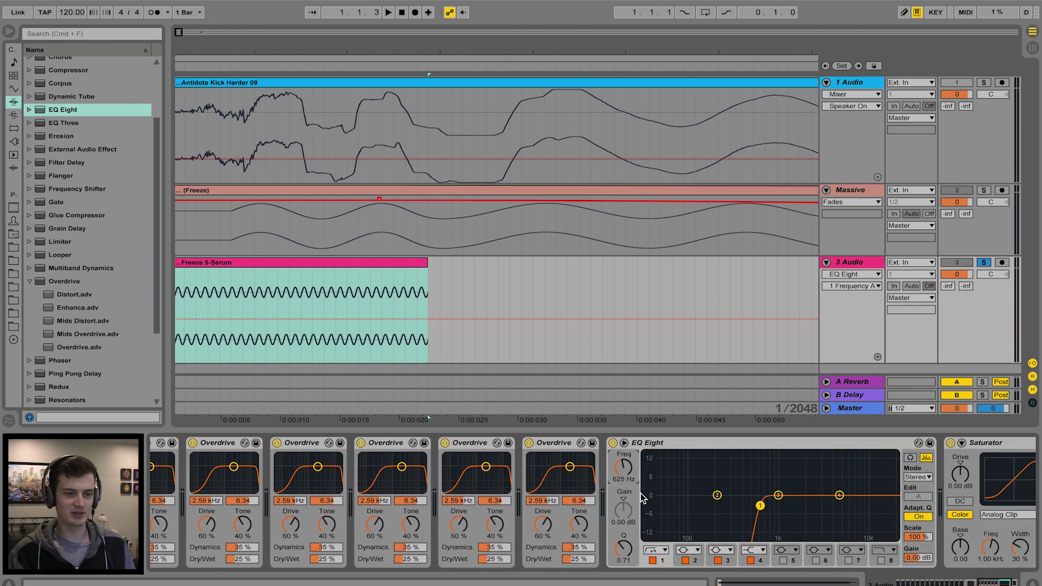
{"action": "scroll", "coordinate": [519, 493], "scroll_direction": "left", "scroll_amount": 4}
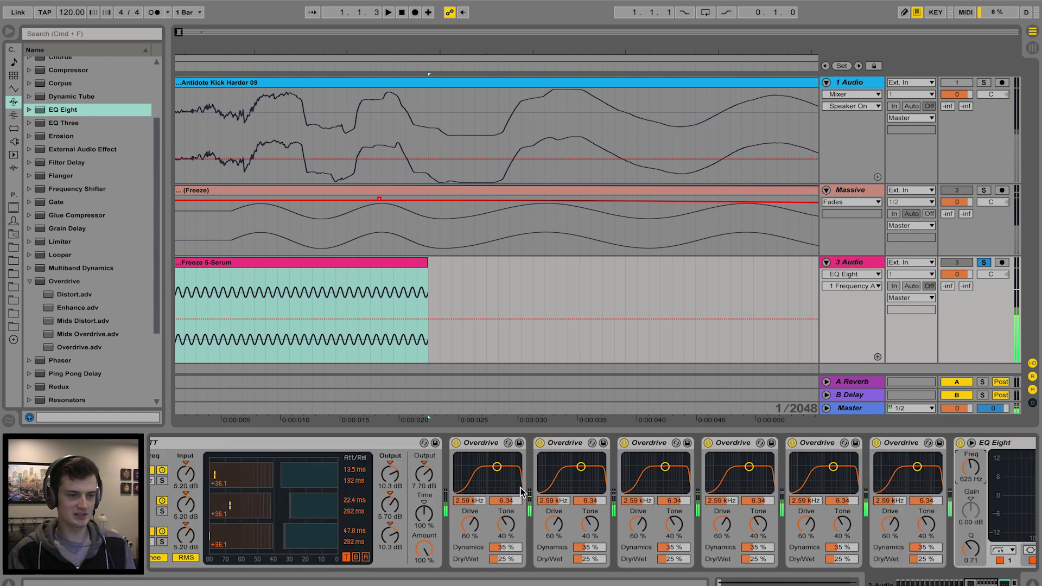
{"action": "scroll", "coordinate": [82, 272], "scroll_direction": "down", "scroll_amount": 4}
{"action": "left_click_drag", "start_coordinate": [57, 373], "coordinate": [479, 526]}
{"action": "scroll", "coordinate": [518, 478], "scroll_direction": "right", "scroll_amount": 2}
{"action": "key", "text": "space"}
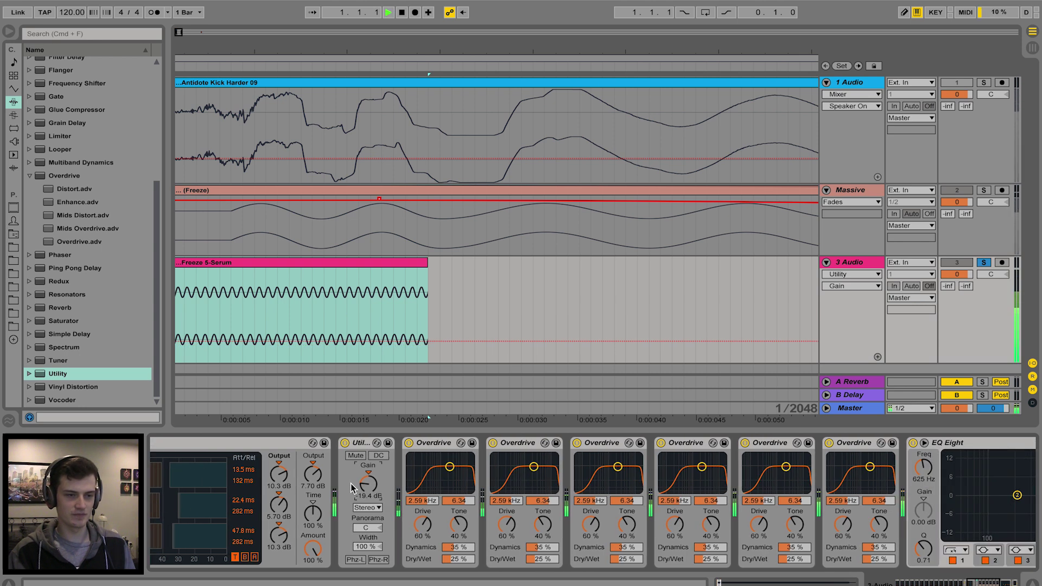
{"action": "left_click_drag", "start_coordinate": [352, 487], "coordinate": [352, 501]}
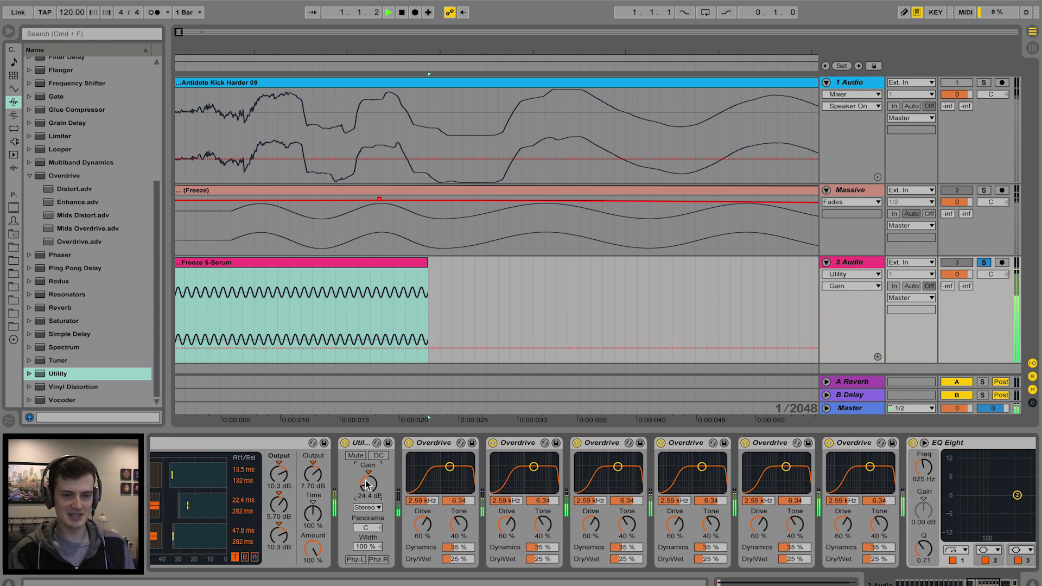
{"action": "scroll", "coordinate": [516, 470], "scroll_direction": "right", "scroll_amount": 5}
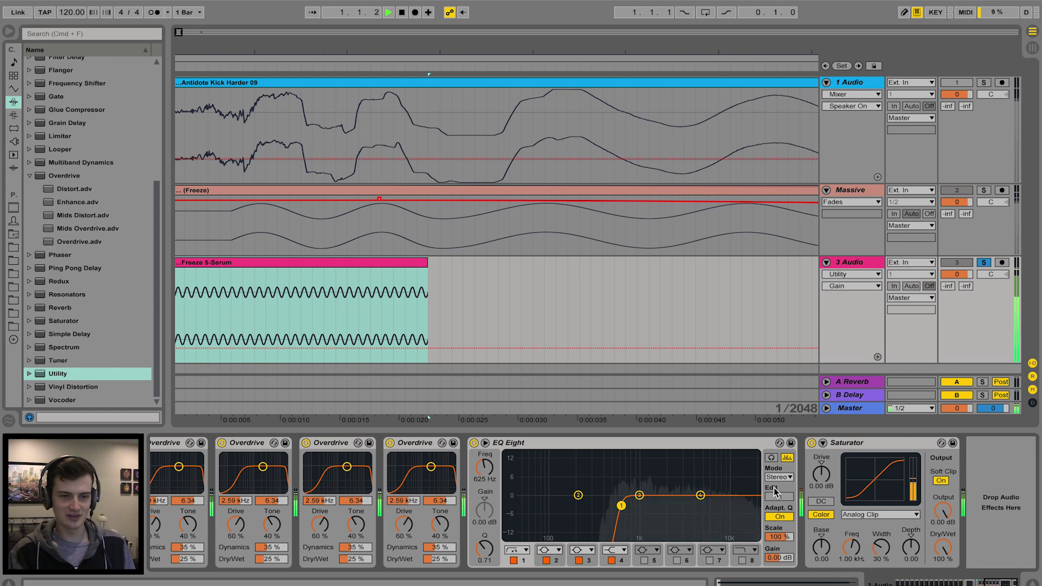
Lower the last Overdrive's Dry/Wet to 18% while auditioning the click chain.
{"action": "key", "text": "space"}
{"action": "left_click_drag", "start_coordinate": [438, 561], "coordinate": [438, 567]}
{"action": "key", "text": "space"}
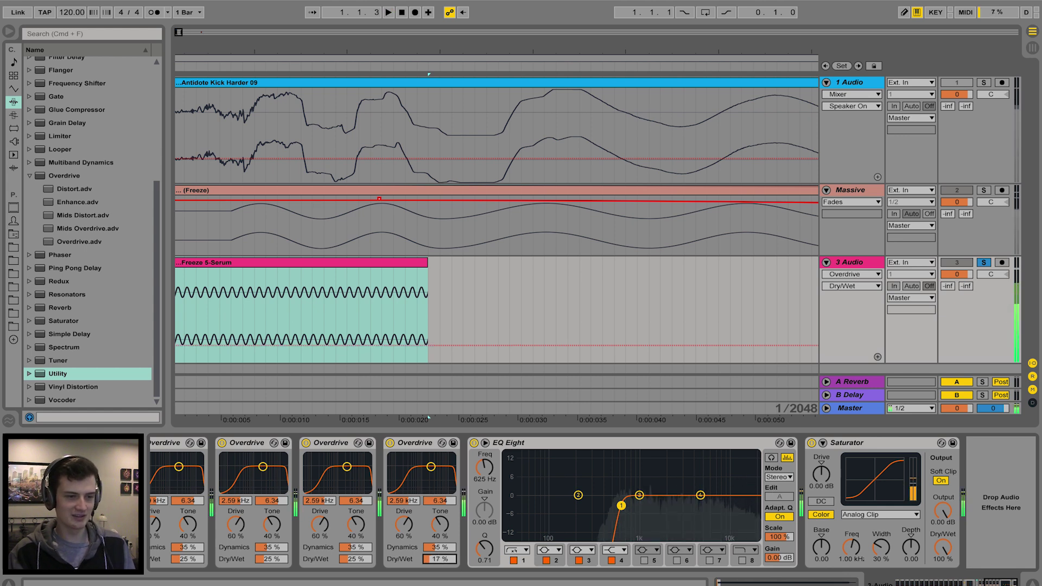
{"action": "key", "text": "space"}
Freeze and flatten the 3 Audio track, and delete the resulting Freeze tail clip.
{"action": "right_click", "coordinate": [851, 263]}
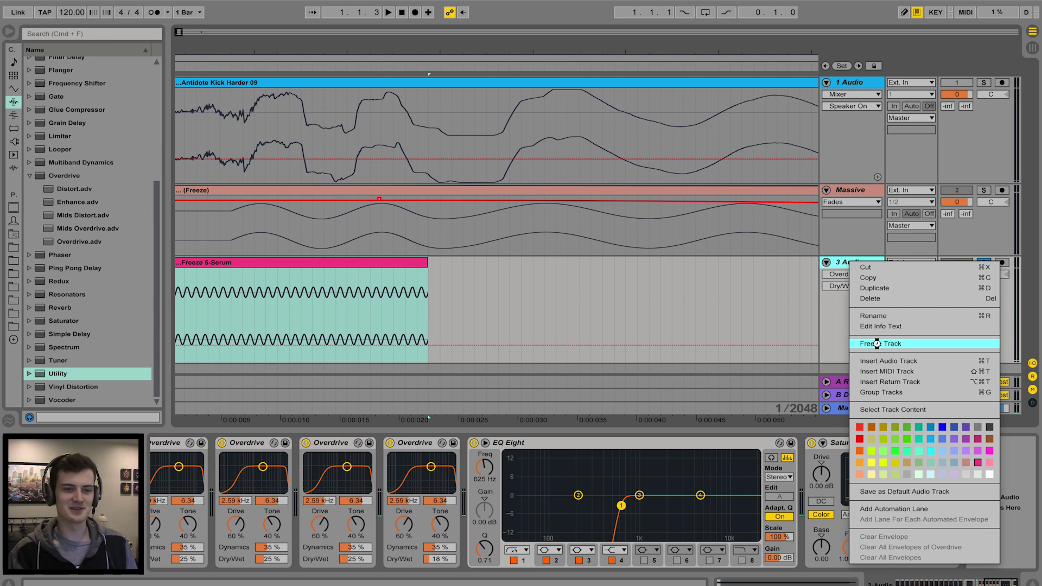
{"action": "left_click", "coordinate": [877, 344]}
{"action": "right_click", "coordinate": [857, 264]}
{"action": "left_click", "coordinate": [880, 356]}
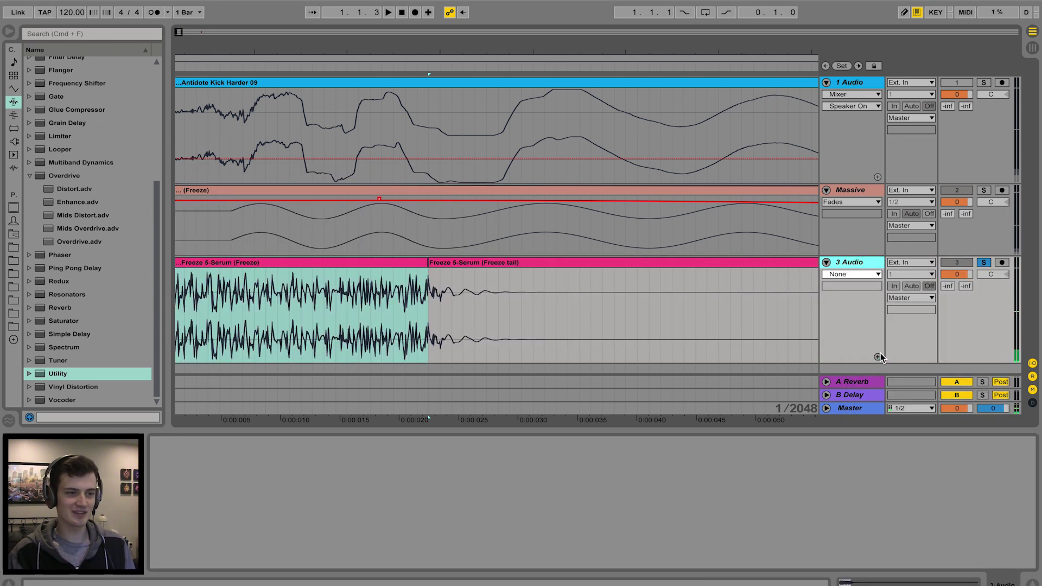
{"action": "left_click", "coordinate": [436, 271]}
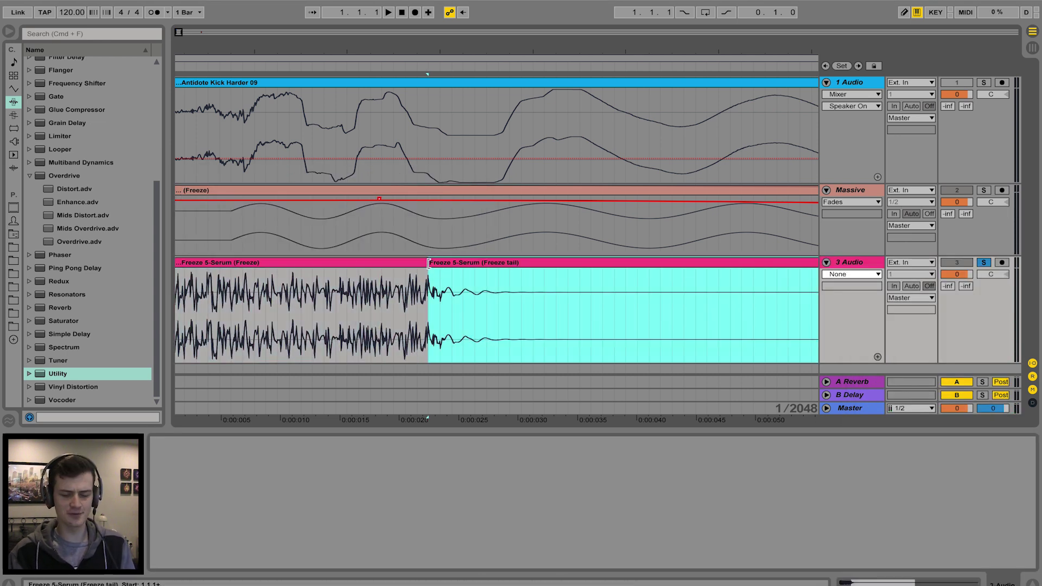
{"action": "key", "text": "Delete"}
{"action": "scroll", "coordinate": [288, 267], "scroll_direction": "left", "scroll_amount": 1}
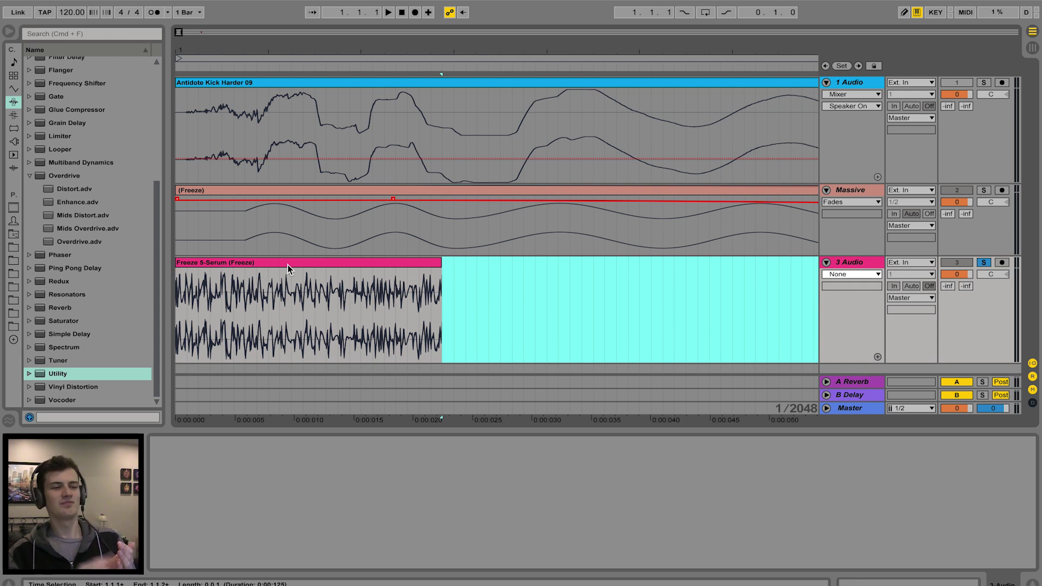
Trim the flattened click clip to about 15 ms and place it at the start of the enlarged Massive track.
{"action": "left_click_drag", "start_coordinate": [431, 279], "coordinate": [349, 281]}
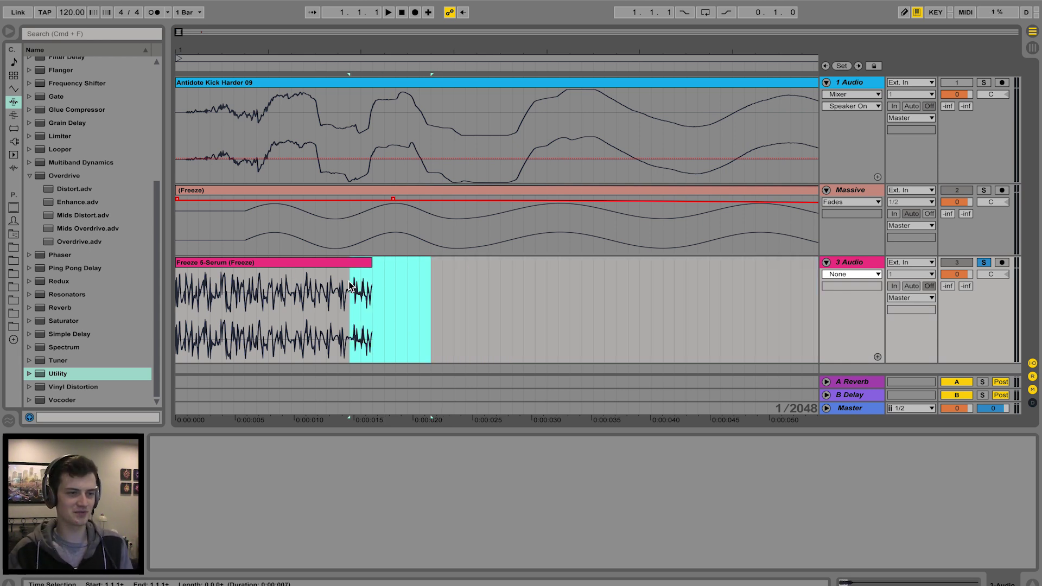
{"action": "double_click", "coordinate": [319, 263]}
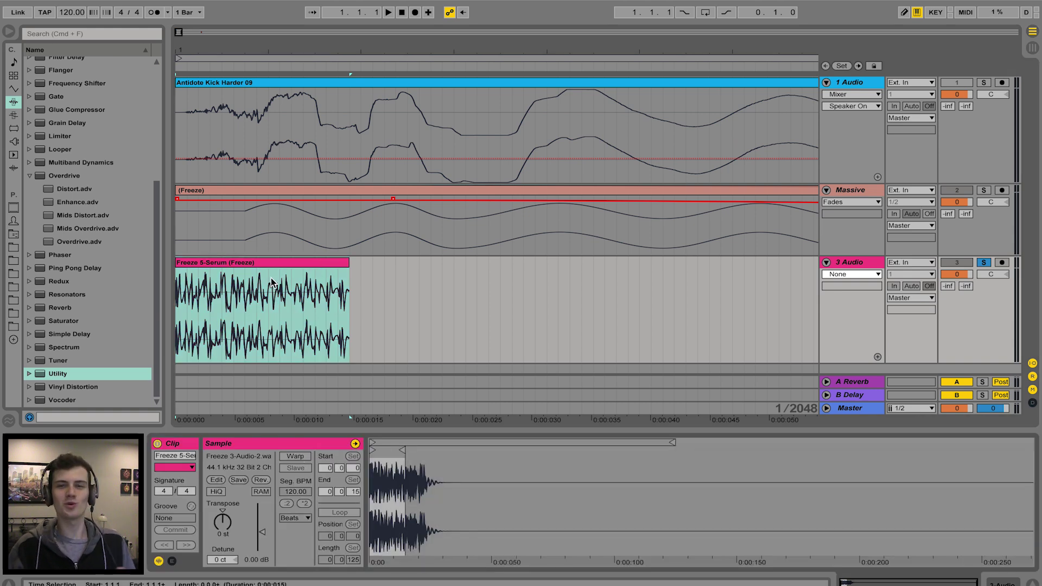
{"action": "left_click_drag", "start_coordinate": [271, 282], "coordinate": [261, 209]}
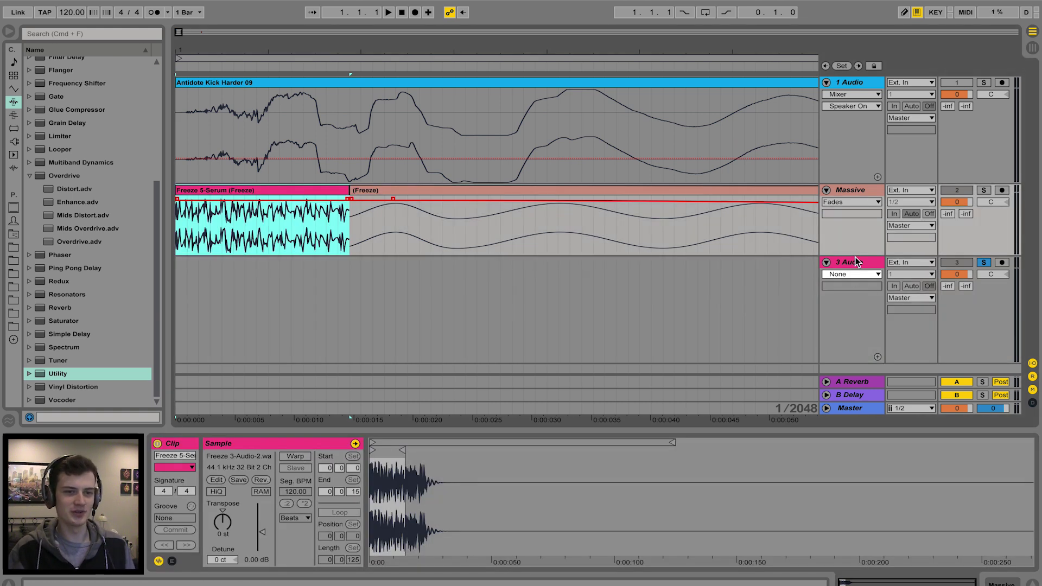
{"action": "left_click_drag", "start_coordinate": [855, 255], "coordinate": [855, 337]}
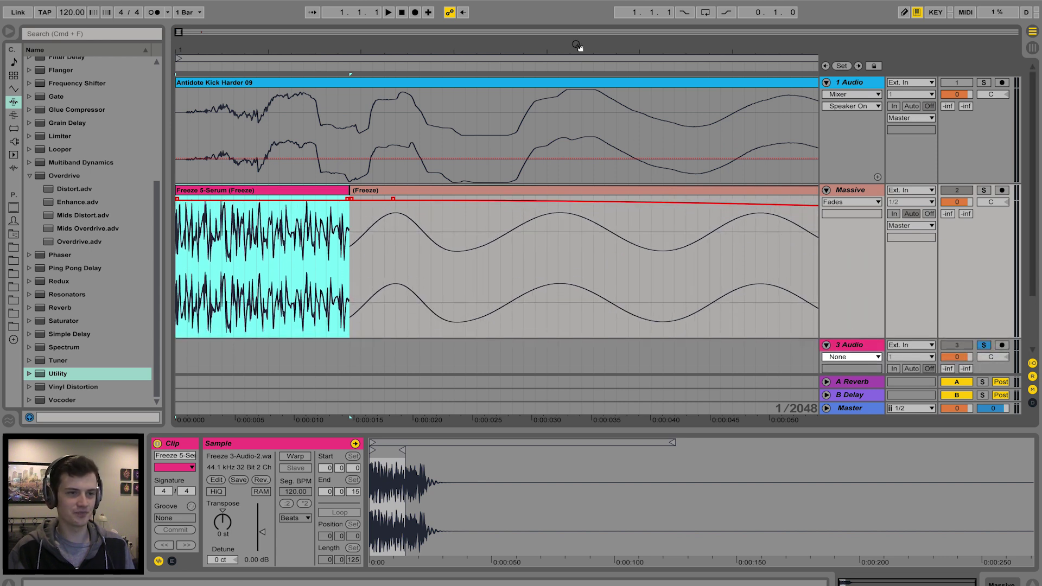
Solo the Massive track and play the combined click and body.
{"action": "key", "text": "minus"}
{"action": "left_click_drag", "start_coordinate": [222, 54], "coordinate": [223, 32]}
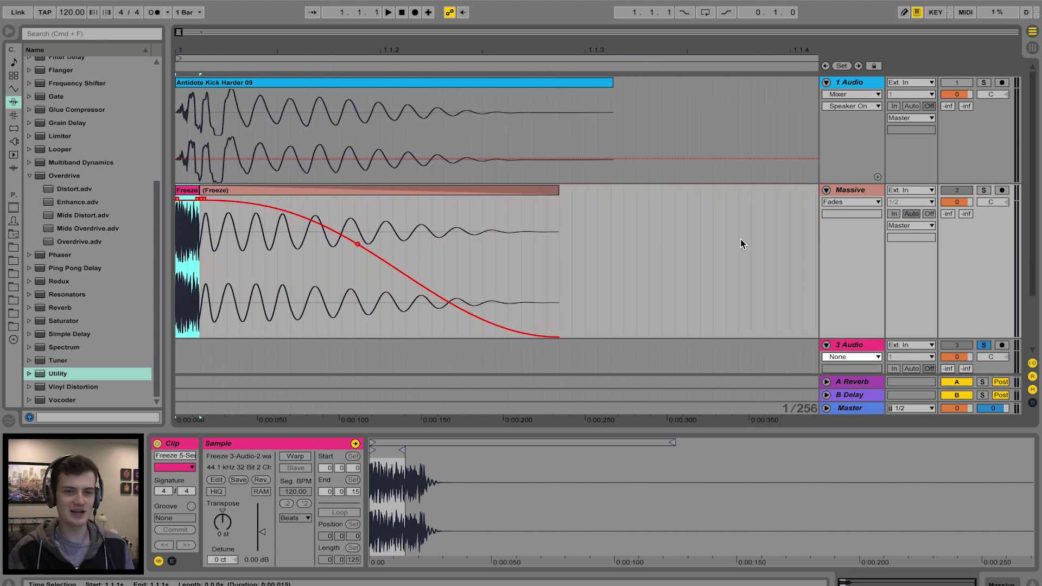
{"action": "left_click", "coordinate": [984, 190]}
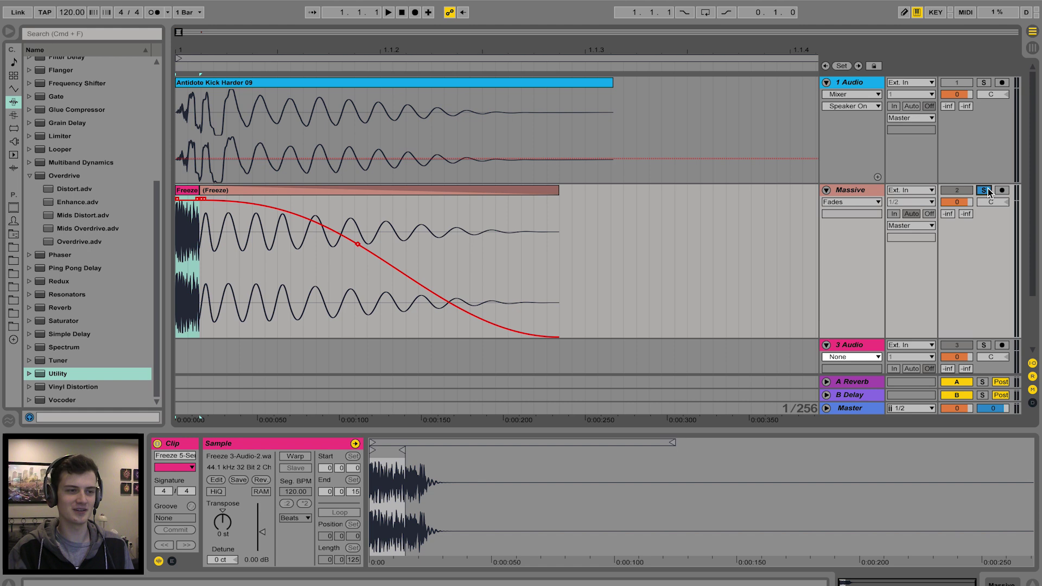
{"action": "key", "text": "space"}
{"action": "key", "text": "space"}
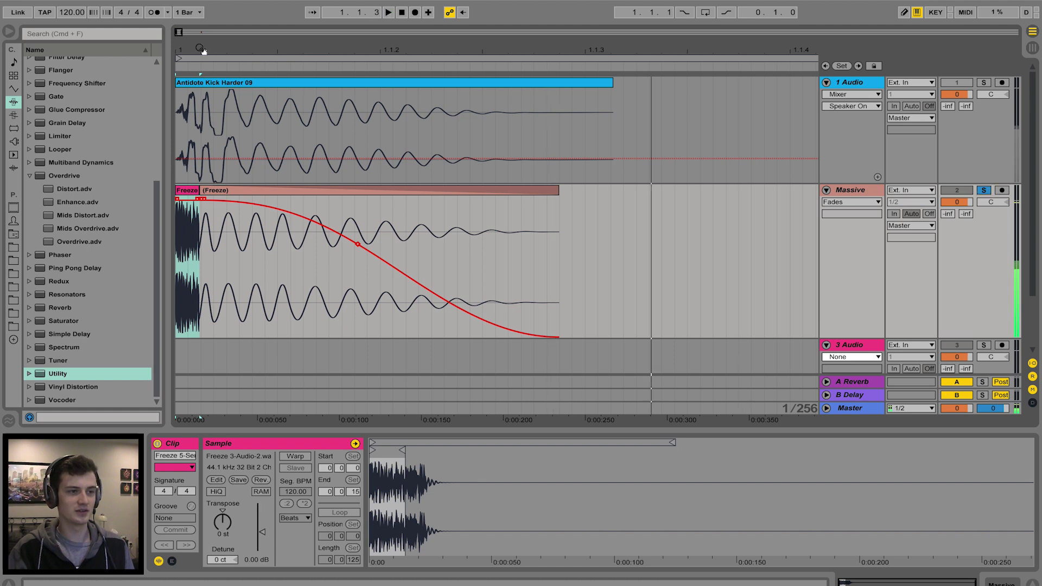
Crossfade the click clip into the body clip over about 10 ms and audition the transition repeatedly.
{"action": "left_click_drag", "start_coordinate": [202, 51], "coordinate": [202, 163]}
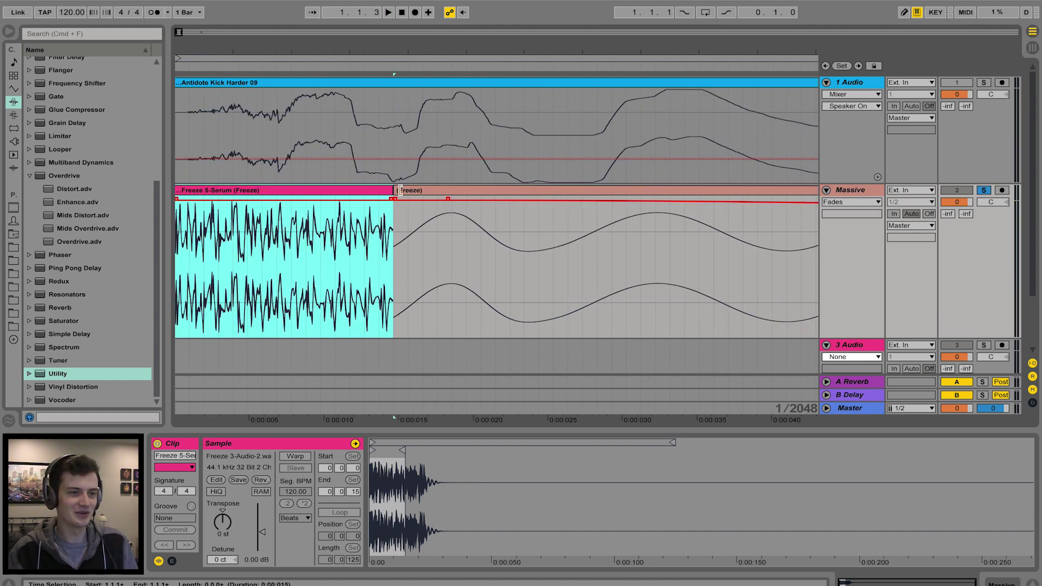
{"action": "left_click_drag", "start_coordinate": [396, 200], "coordinate": [179, 198]}
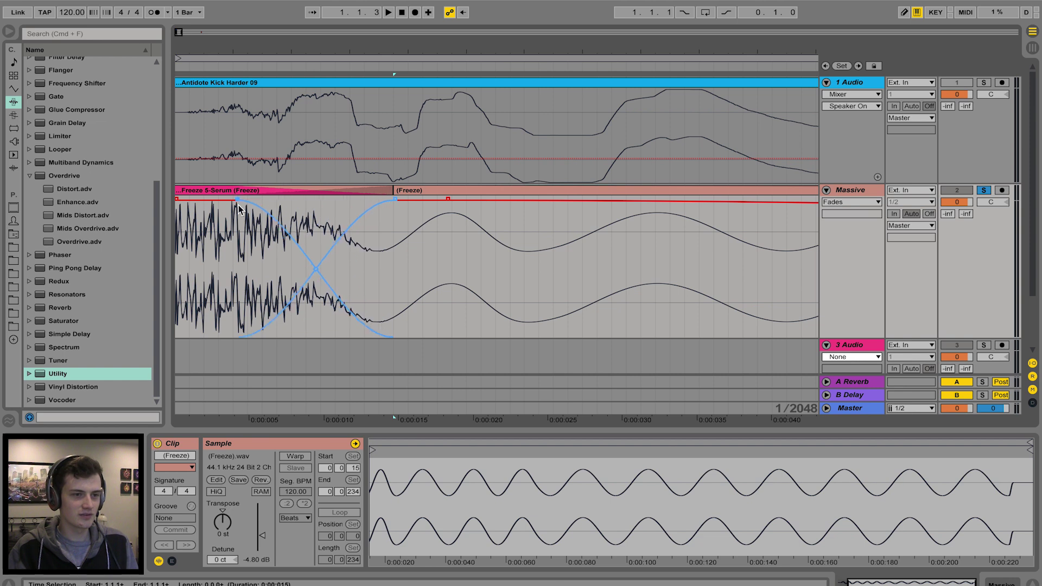
{"action": "left_click", "coordinate": [201, 190]}
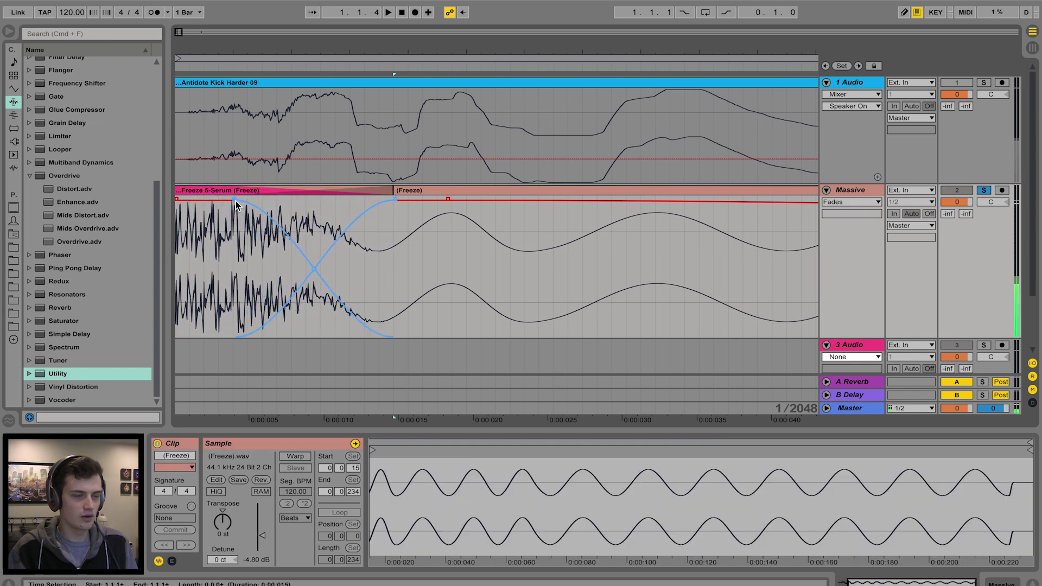
{"action": "key", "text": "space"}
{"action": "key", "text": "space"}
{"action": "key", "text": "space"}
{"action": "key", "text": "space"}
{"action": "key", "text": "space"}
{"action": "key", "text": "space"}
{"action": "key", "text": "space"}
{"action": "key", "text": "space"}
Shift the click-to-body boundary to about 13 ms and start the crossfade earlier, at about 2.5 ms.
{"action": "left_click_drag", "start_coordinate": [395, 200], "coordinate": [370, 220]}
{"action": "key", "text": "space"}
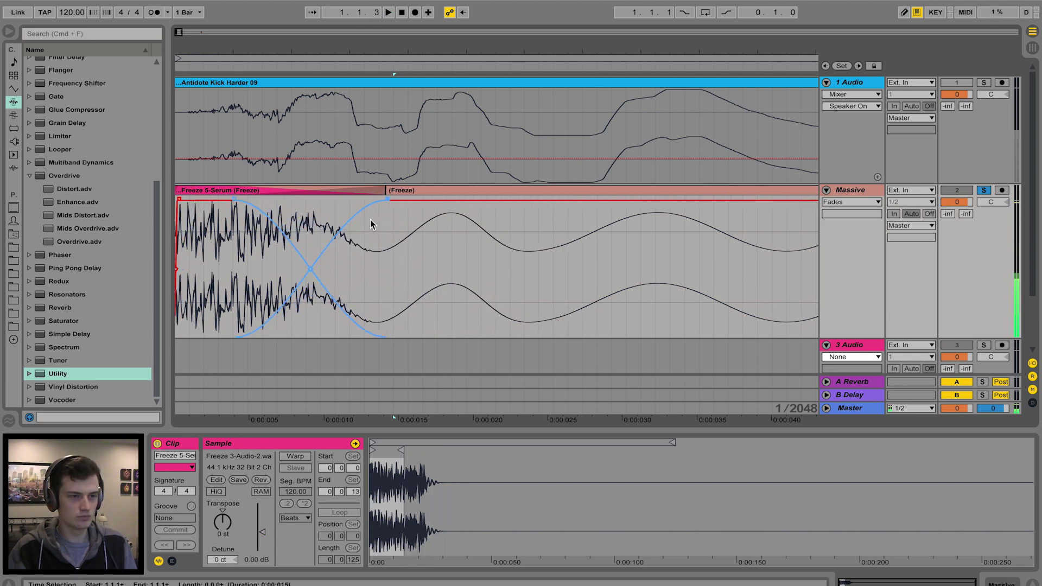
{"action": "key", "text": "space"}
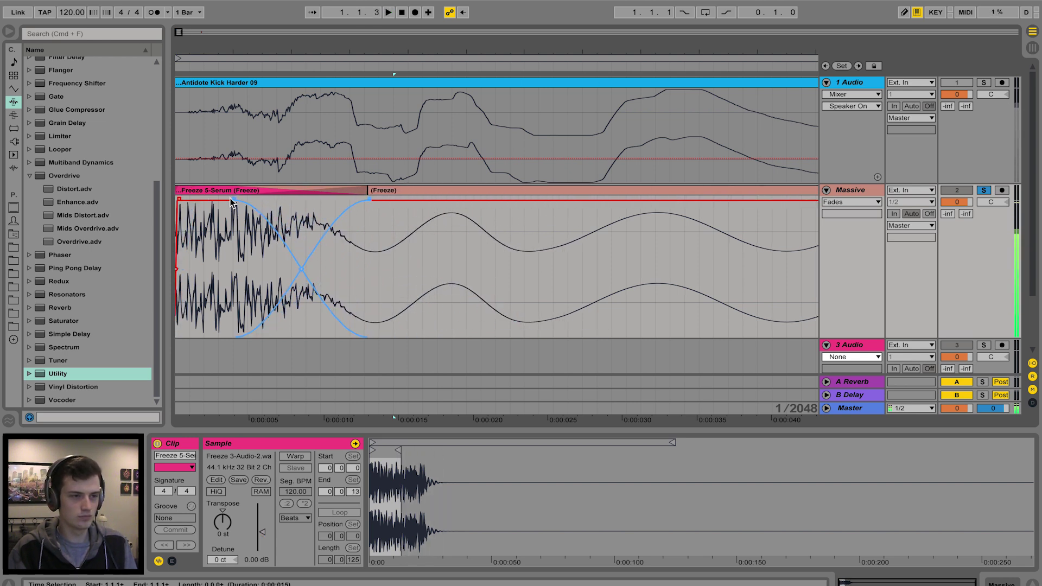
{"action": "left_click_drag", "start_coordinate": [231, 199], "coordinate": [210, 198]}
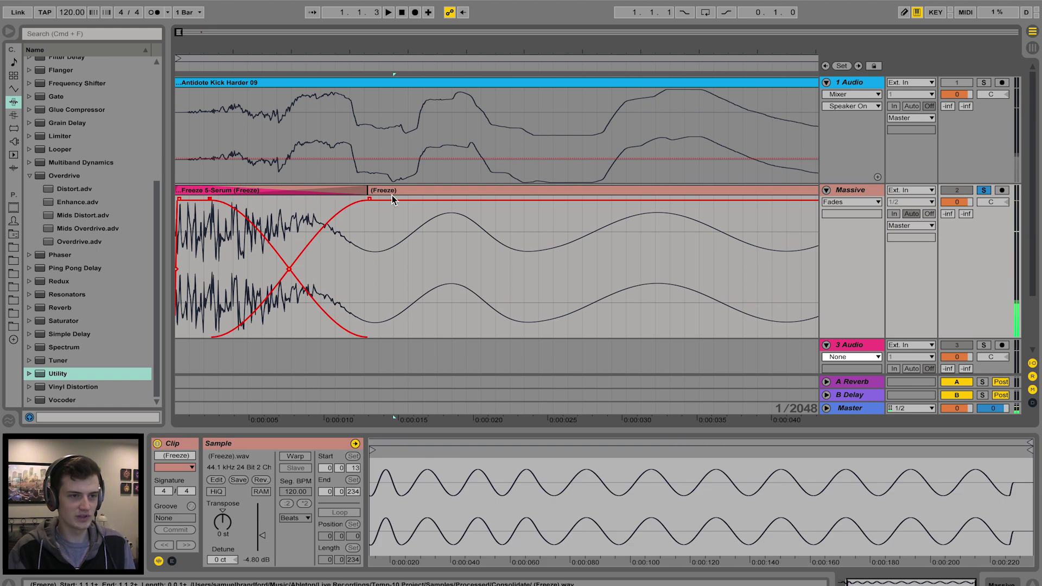
Move the body clip earlier to meet the click at about 8 ms and start the crossfade even nearer the click's beginning.
{"action": "left_click_drag", "start_coordinate": [394, 194], "coordinate": [295, 213]}
{"action": "left_click", "coordinate": [209, 193]}
{"action": "key", "text": "space"}
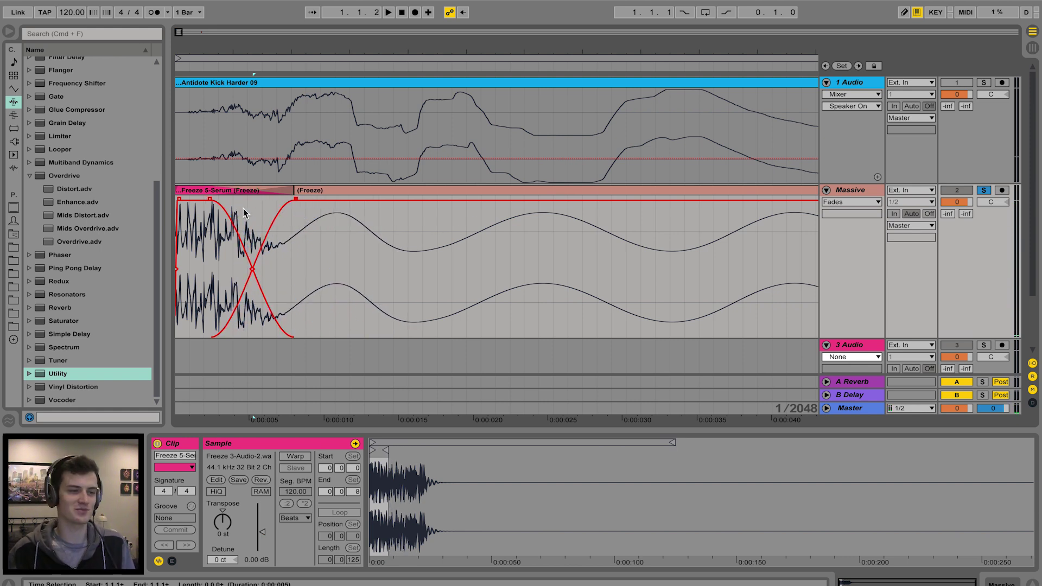
{"action": "left_click_drag", "start_coordinate": [210, 200], "coordinate": [197, 208]}
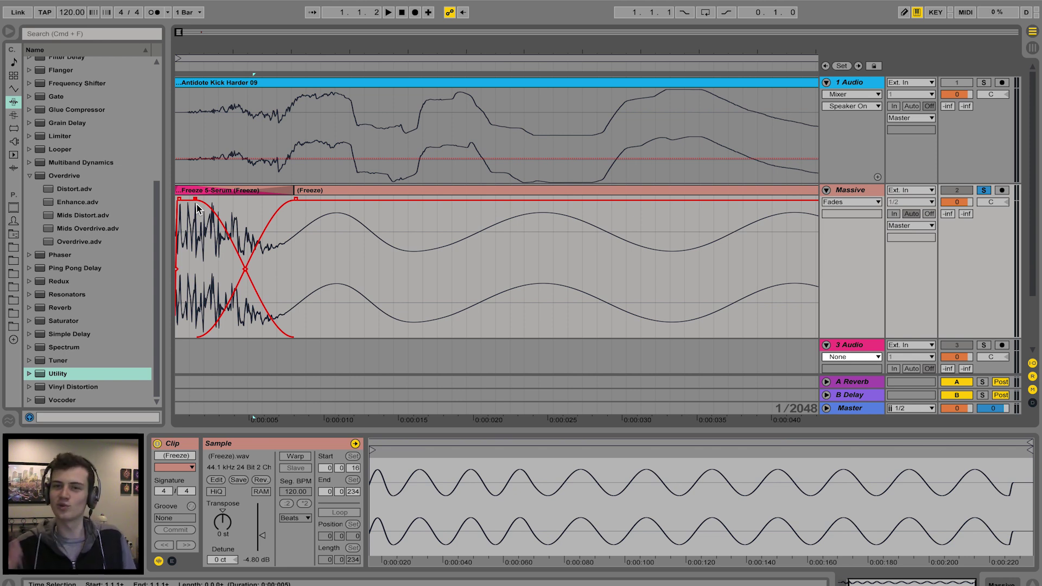
Split the body clip at about 29 ms and transpose its first segment up 9 st.
{"action": "left_click", "coordinate": [346, 239]}
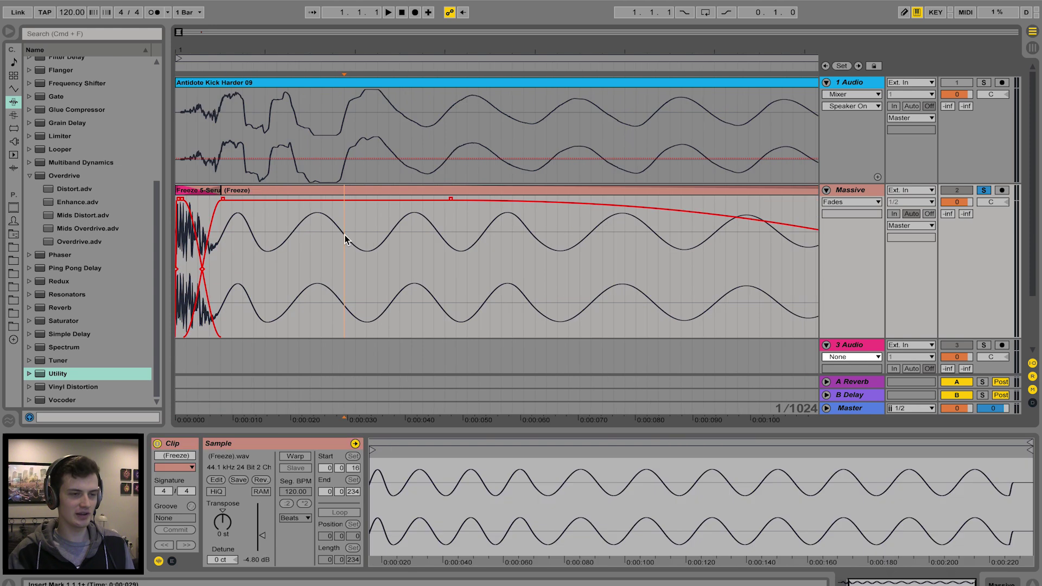
{"action": "key", "text": "super+e"}
{"action": "left_click", "coordinate": [285, 189]}
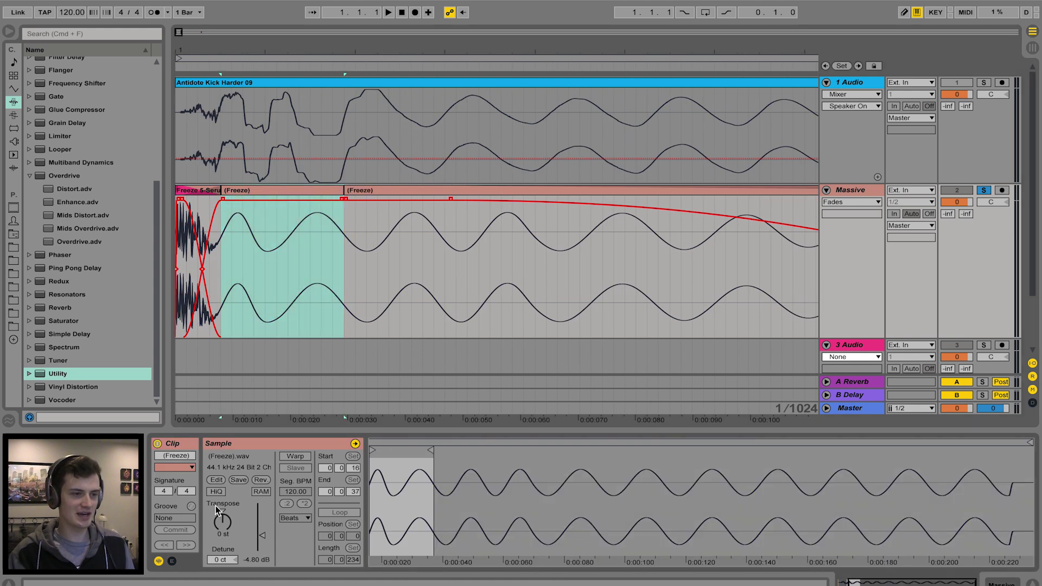
{"action": "left_click_drag", "start_coordinate": [217, 526], "coordinate": [216, 531]}
Move the remaining body clip against the transposed segment, crossfade the two briefly and audition from the click.
{"action": "left_click_drag", "start_coordinate": [368, 203], "coordinate": [292, 201]}
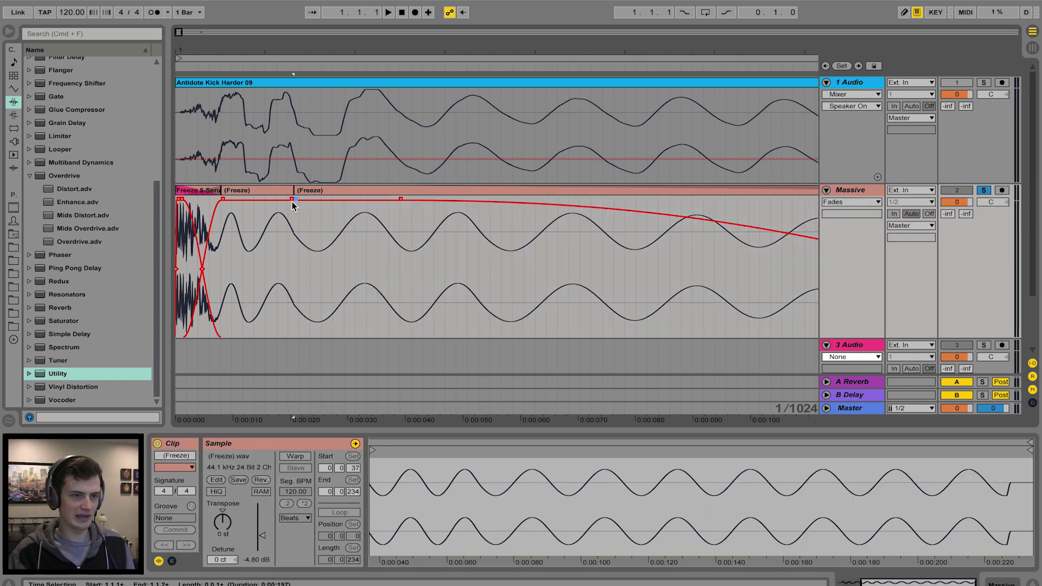
{"action": "left_click", "coordinate": [197, 191]}
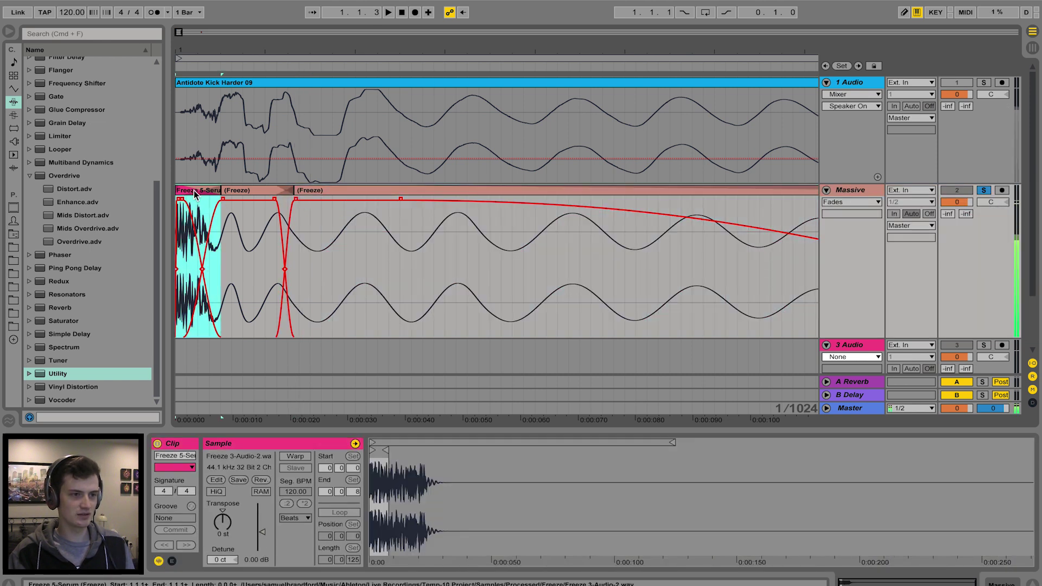
Raise the first body segment's transpose to 14 st and audition the kick from the click.
{"action": "left_click", "coordinate": [274, 191]}
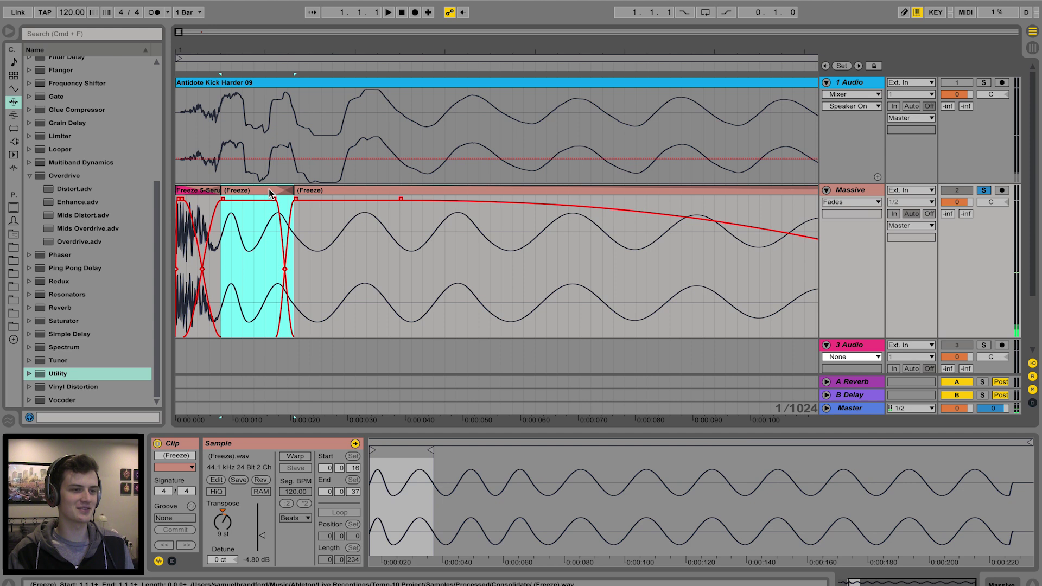
{"action": "left_click_drag", "start_coordinate": [198, 50], "coordinate": [198, 71]}
{"action": "left_click_drag", "start_coordinate": [223, 522], "coordinate": [222, 511]}
{"action": "key", "text": "space"}
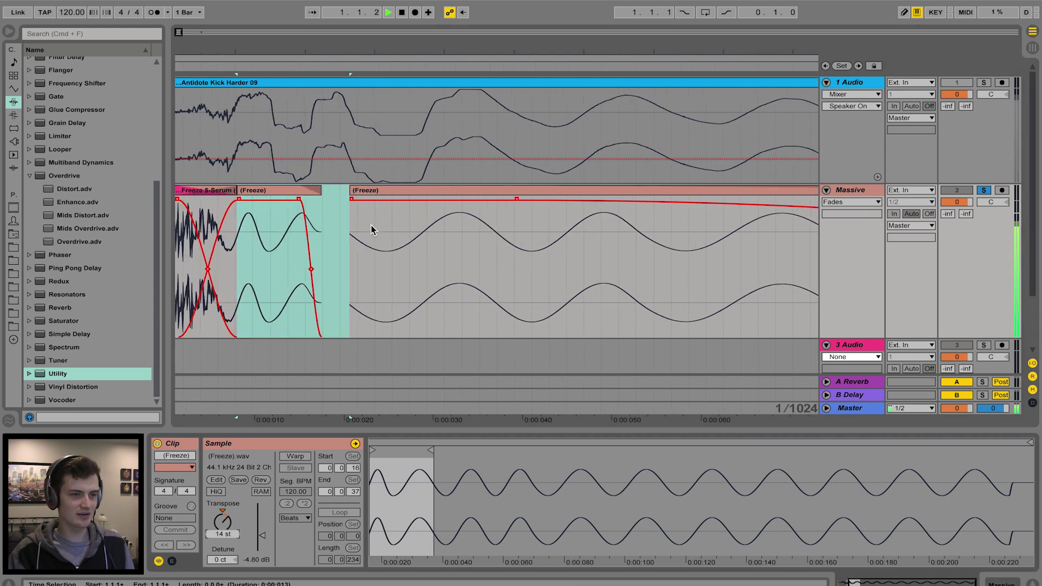
{"action": "left_click", "coordinate": [220, 190]}
{"action": "key", "text": "space"}
Close the gap after the transposed segment, crossfade it into the remaining body over about 4 ms and audition the kick.
{"action": "left_click_drag", "start_coordinate": [368, 191], "coordinate": [341, 195]}
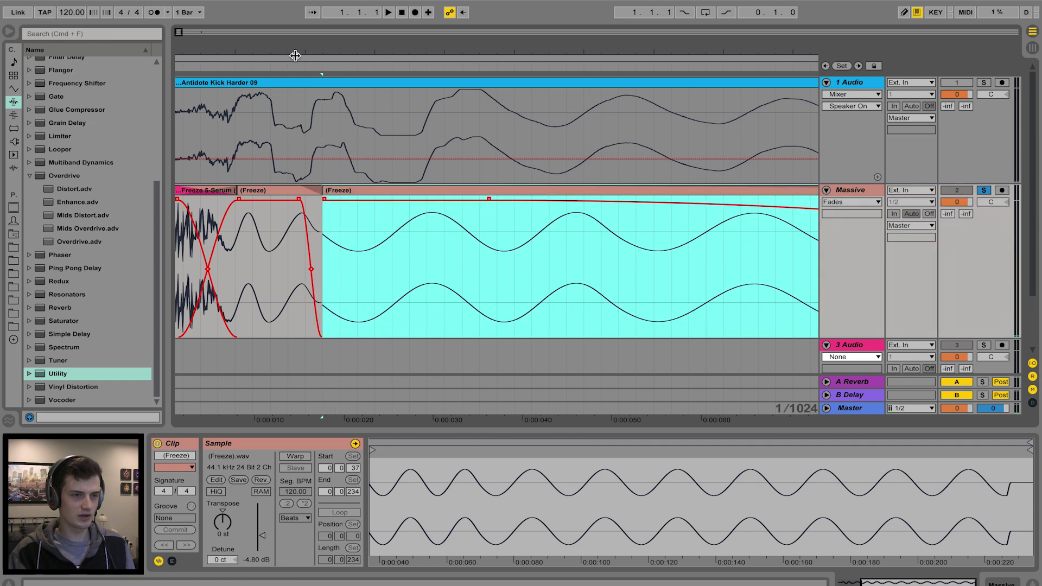
{"action": "left_click_drag", "start_coordinate": [306, 52], "coordinate": [306, 108]}
{"action": "scroll", "coordinate": [636, 239], "scroll_direction": "right", "scroll_amount": 2}
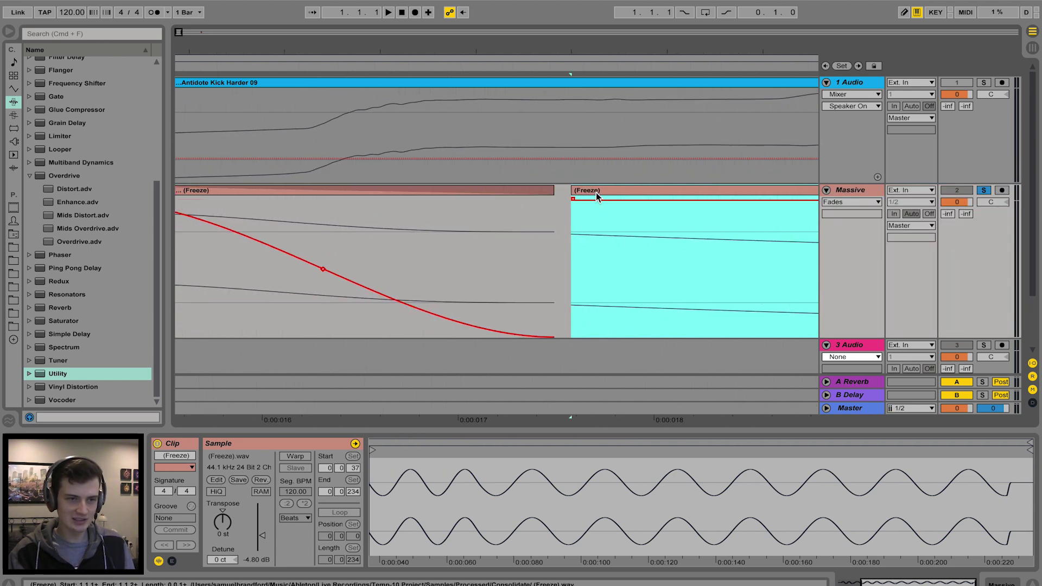
{"action": "left_click_drag", "start_coordinate": [595, 190], "coordinate": [573, 195]}
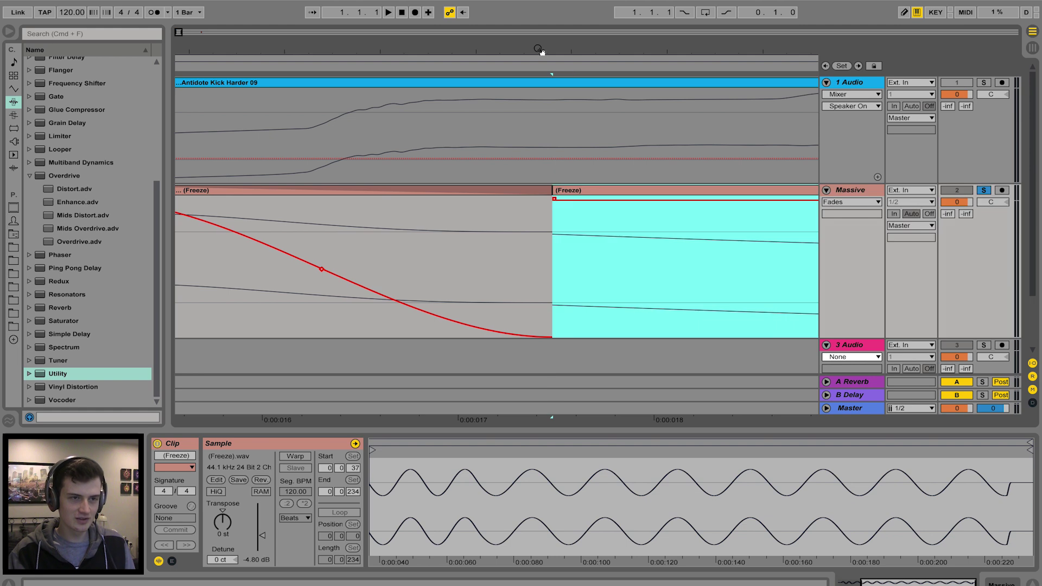
{"action": "left_click_drag", "start_coordinate": [538, 50], "coordinate": [353, 52]}
{"action": "left_click_drag", "start_coordinate": [352, 199], "coordinate": [313, 199]}
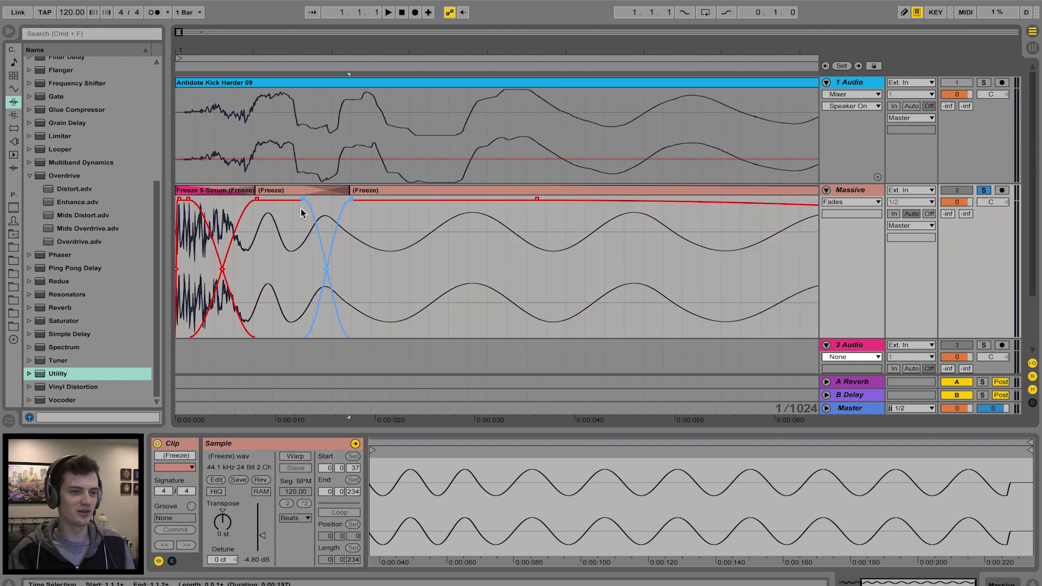
{"action": "left_click", "coordinate": [211, 191]}
{"action": "key", "text": "space"}
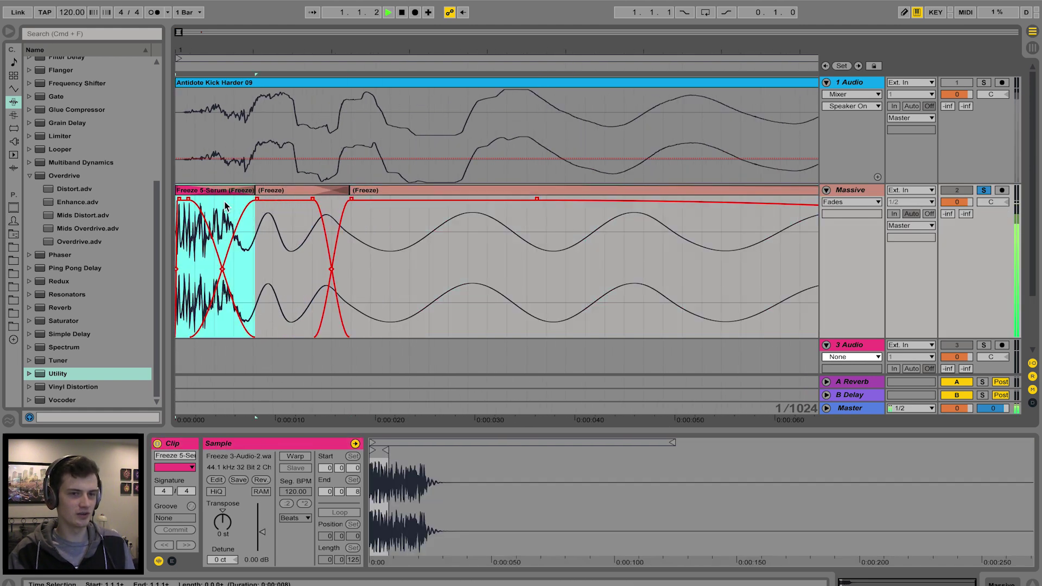
Try a shorter body fade-out starting at about 185 ms, audition it, and undo the last edit.
{"action": "left_click_drag", "start_coordinate": [292, 47], "coordinate": [341, 46]}
{"action": "key", "text": "space"}
{"action": "left_click_drag", "start_coordinate": [240, 202], "coordinate": [514, 200]}
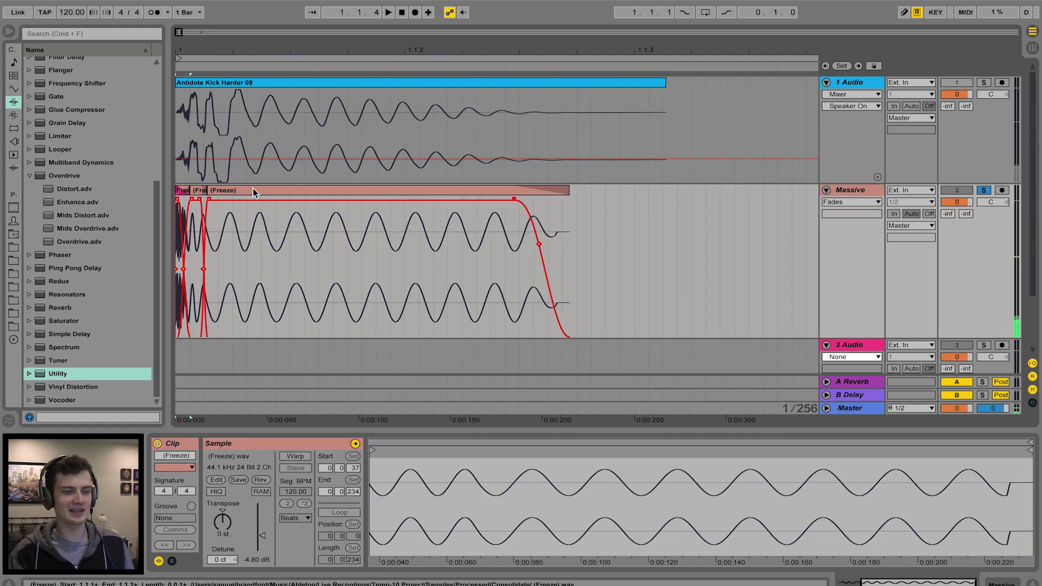
{"action": "key", "text": "space"}
{"action": "mouse_move", "coordinate": [454, 190]}
{"action": "left_mouse_down"}
{"action": "mouse_move", "coordinate": [402, 211]}
{"action": "mouse_move", "coordinate": [365, 210]}
{"action": "mouse_move", "coordinate": [466, 242]}
{"action": "mouse_move", "coordinate": [548, 214]}
{"action": "mouse_move", "coordinate": [514, 201]}
{"action": "mouse_move", "coordinate": [344, 202]}
{"action": "left_mouse_up"}
{"action": "key", "text": "super+z"}
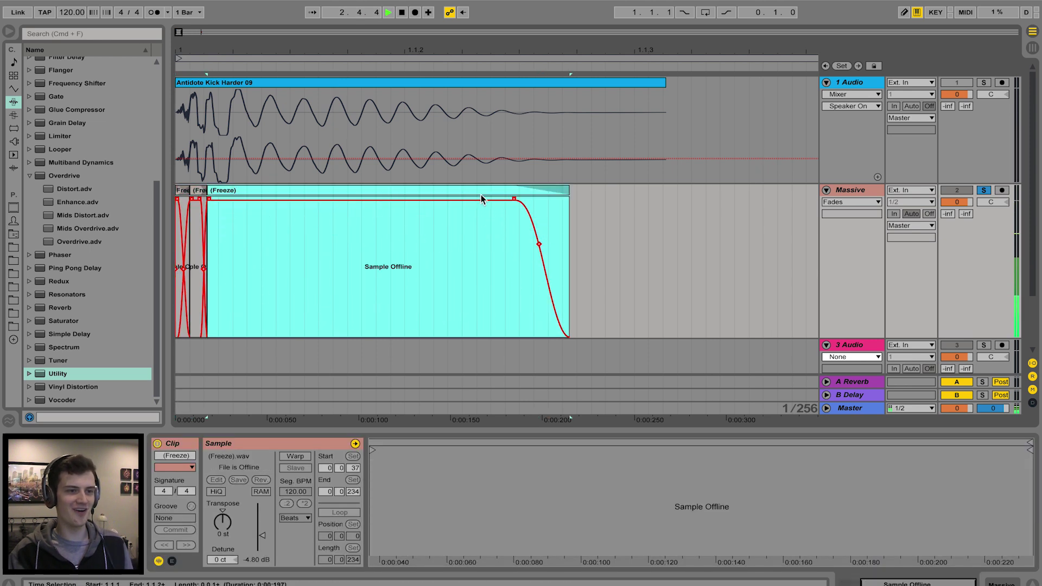
Lengthen the body's fade-out to start at about 50 ms, and consolidate the Massive track's clips into one unwarped clip.
{"action": "left_click", "coordinate": [548, 204]}
{"action": "left_click_drag", "start_coordinate": [514, 198], "coordinate": [266, 199]}
{"action": "key", "text": "super+j"}
{"action": "key", "text": "z"}
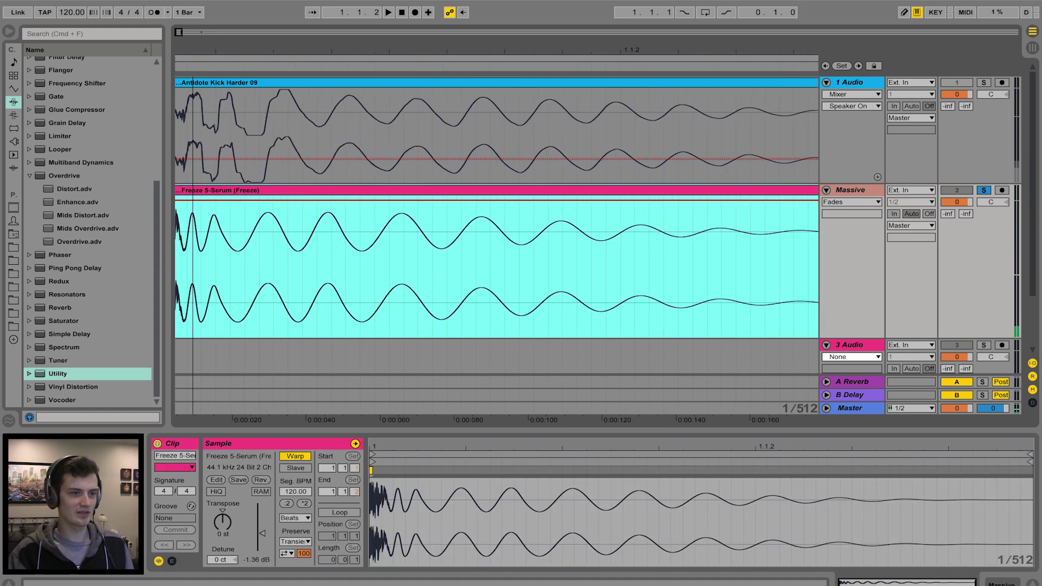
{"action": "mouse_move", "coordinate": [199, 46]}
{"action": "left_mouse_down"}
{"action": "mouse_move", "coordinate": [200, 68]}
{"action": "mouse_move", "coordinate": [199, 34]}
{"action": "left_mouse_up"}
{"action": "key", "text": "space"}
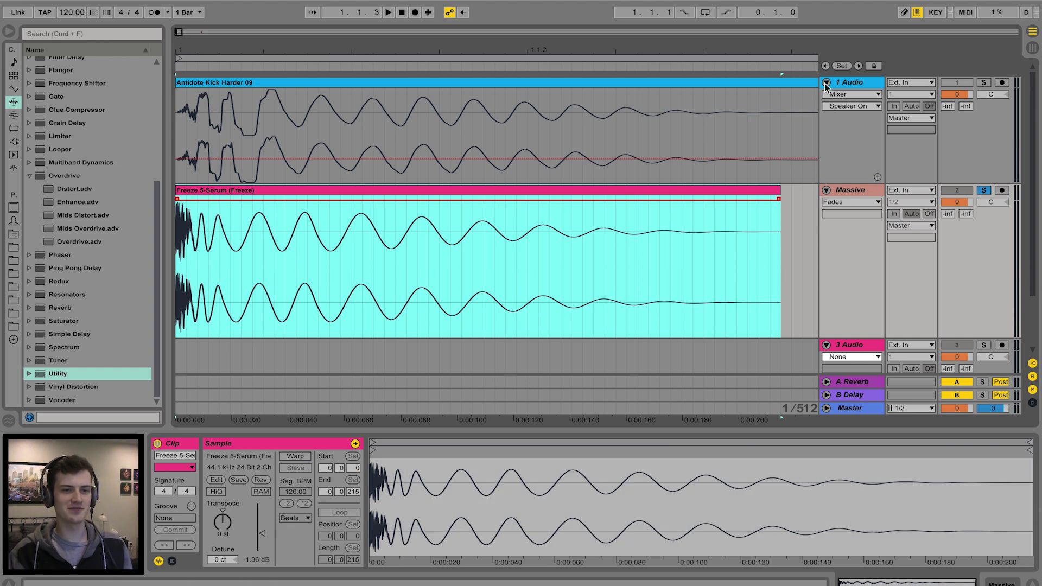
Fold the reference track and add the OTT preset to the Massive track, with output 4.60 dB and amount 0 %.
{"action": "left_click", "coordinate": [826, 82]}
{"action": "left_click", "coordinate": [494, 207]}
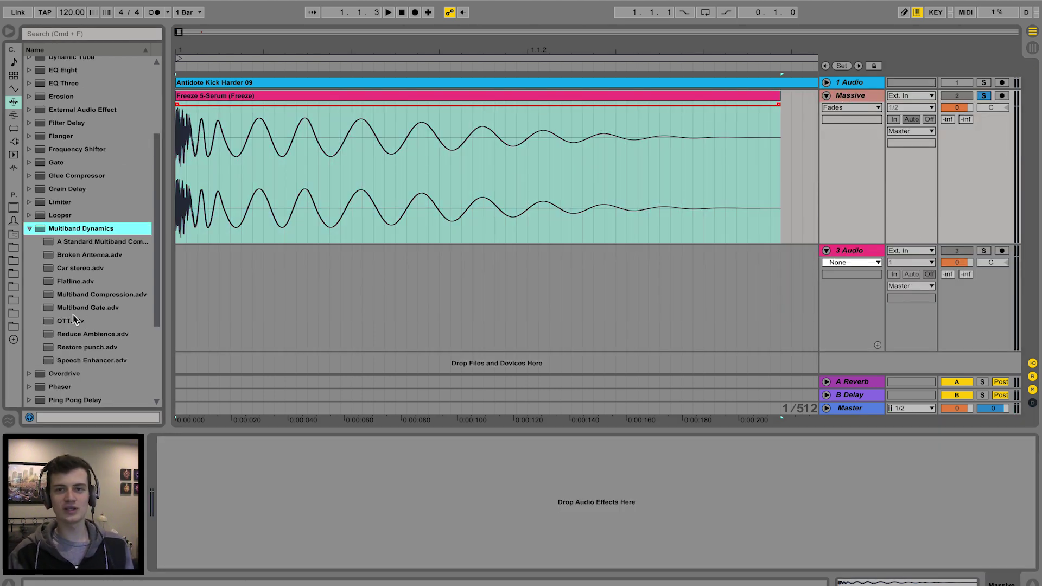
{"action": "double_click", "coordinate": [73, 317]}
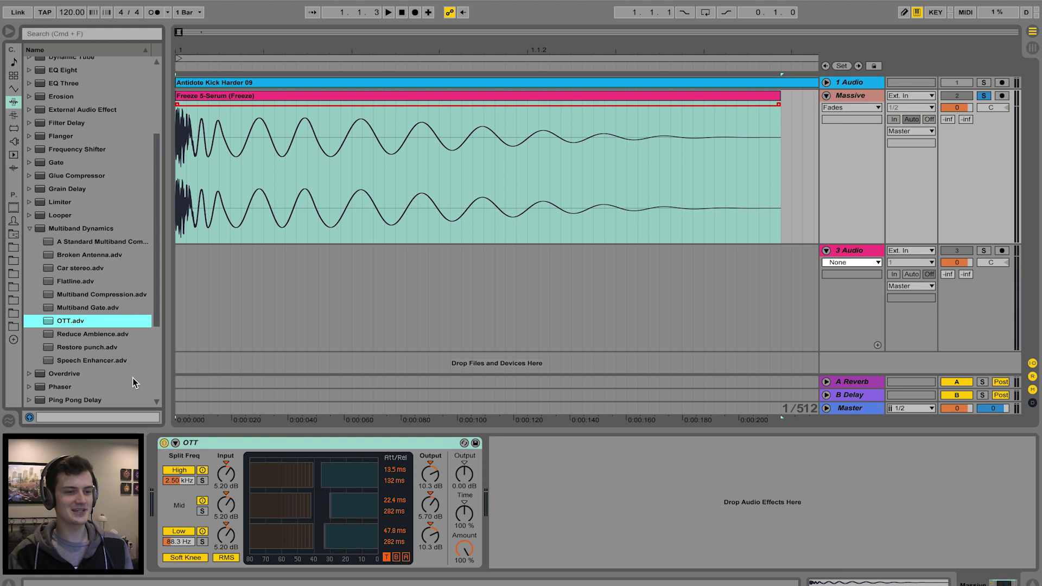
{"action": "key", "text": "space"}
{"action": "mouse_move", "coordinate": [464, 474]}
{"action": "left_mouse_down"}
{"action": "mouse_move", "coordinate": [464, 437]}
{"action": "mouse_move", "coordinate": [471, 484]}
{"action": "left_mouse_up"}
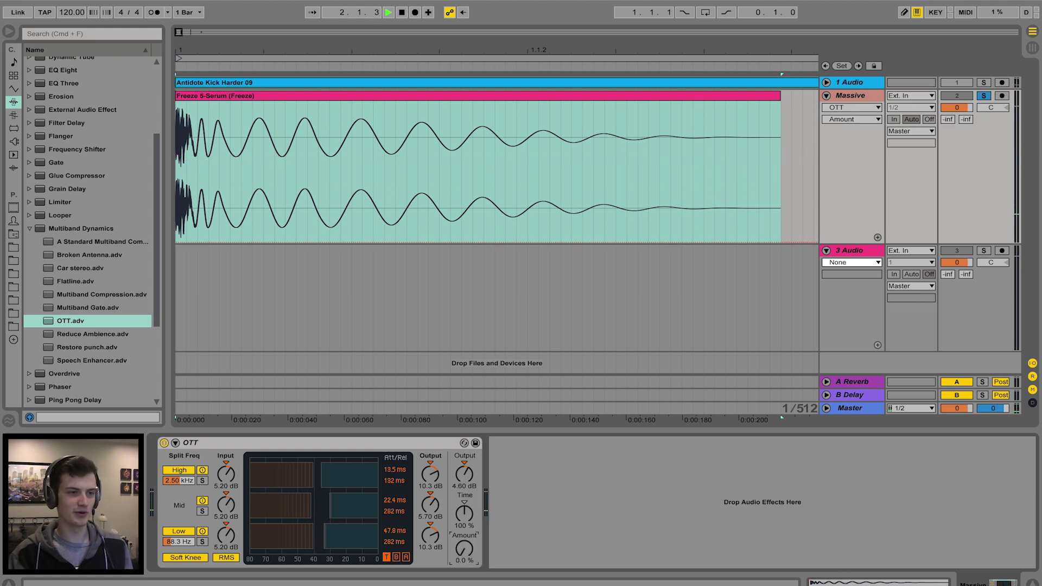
{"action": "left_click", "coordinate": [468, 550]}
{"action": "left_click_drag", "start_coordinate": [470, 556], "coordinate": [470, 578]}
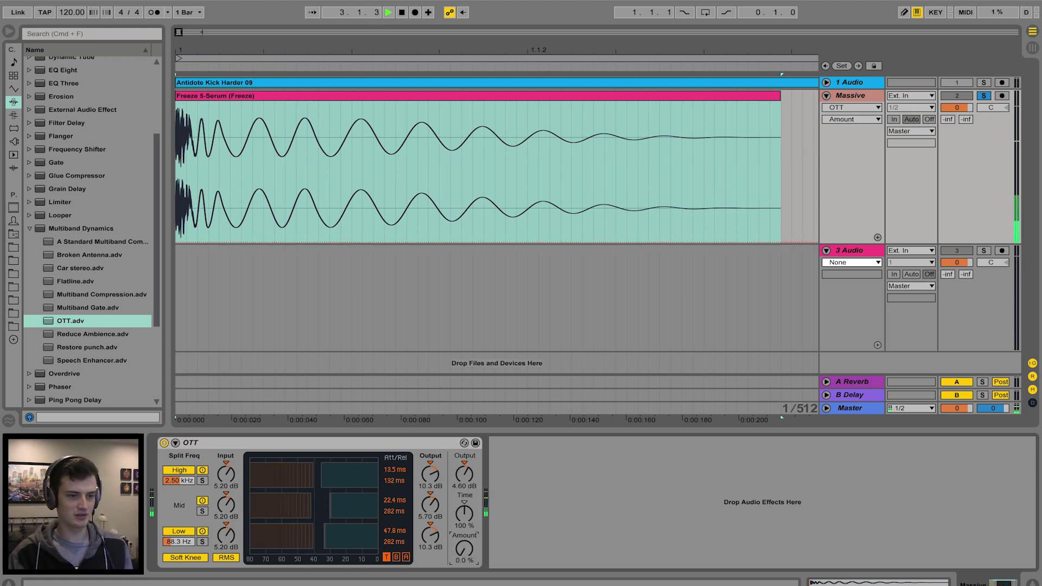
Automate OTT's Amount with a brief peak at about 6 ms, rising from about 2 ms and back to zero at about 11 ms.
{"action": "left_click", "coordinate": [180, 244]}
{"action": "left_click_drag", "start_coordinate": [183, 50], "coordinate": [305, 241]}
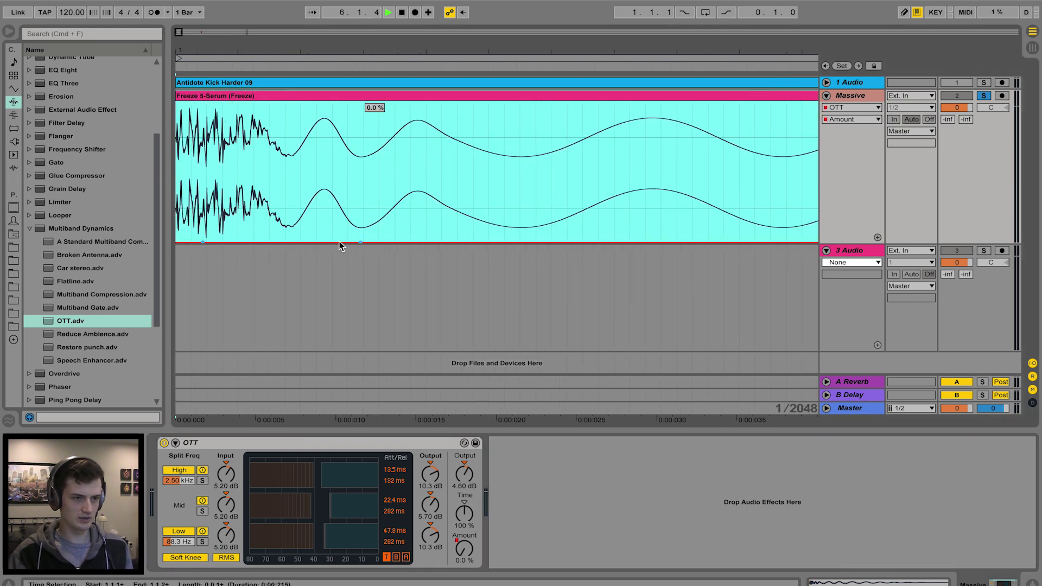
{"action": "left_click_drag", "start_coordinate": [295, 243], "coordinate": [277, 184]}
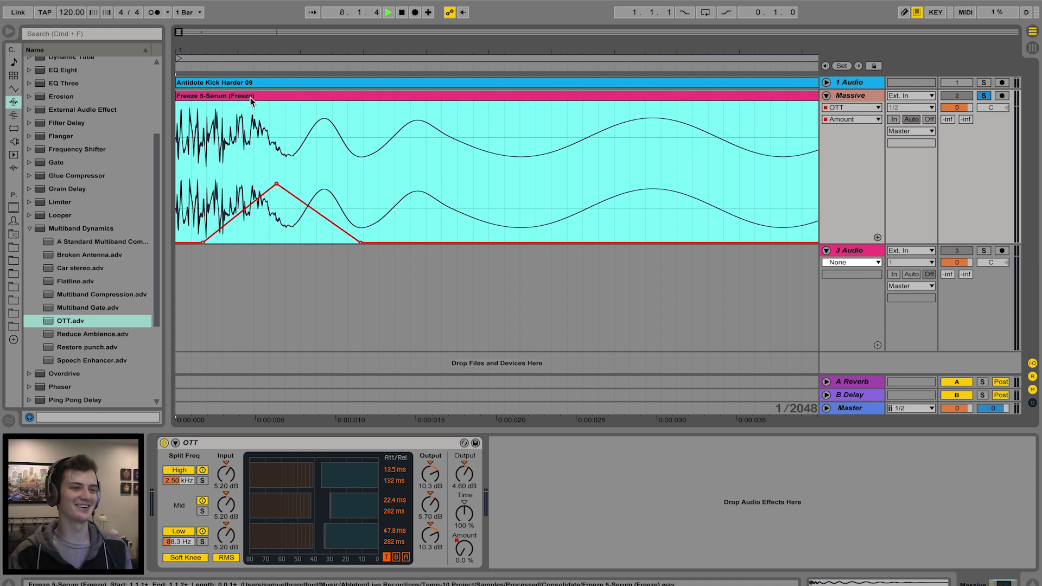
{"action": "left_click", "coordinate": [269, 164]}
{"action": "left_click", "coordinate": [188, 97]}
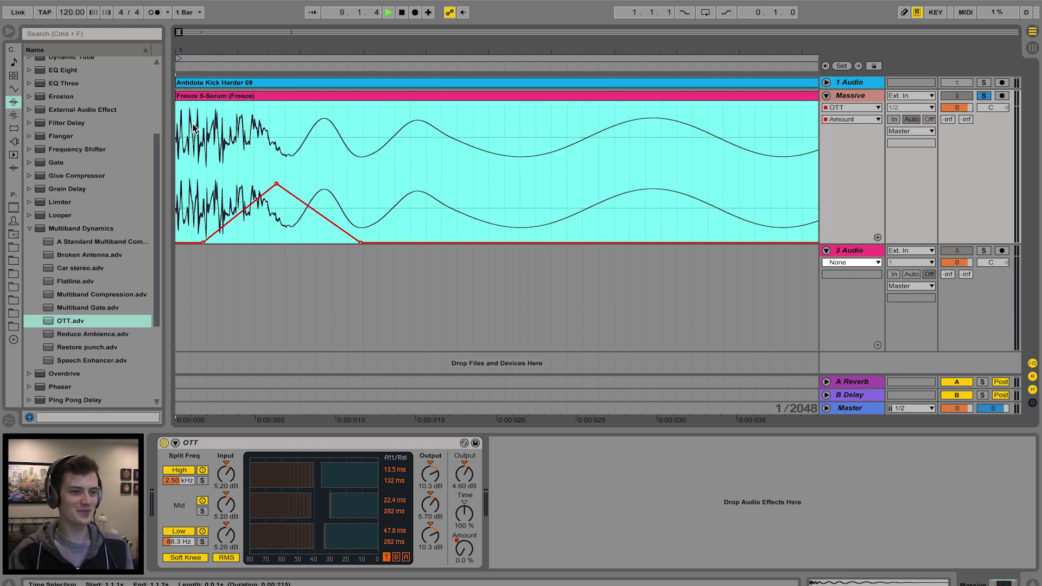
Audition the kick with the OTT peak, comparing it with the device bypassed.
{"action": "key", "text": "space"}
{"action": "key", "text": "space"}
{"action": "key", "text": "space"}
{"action": "left_click_drag", "start_coordinate": [250, 47], "coordinate": [249, 11]}
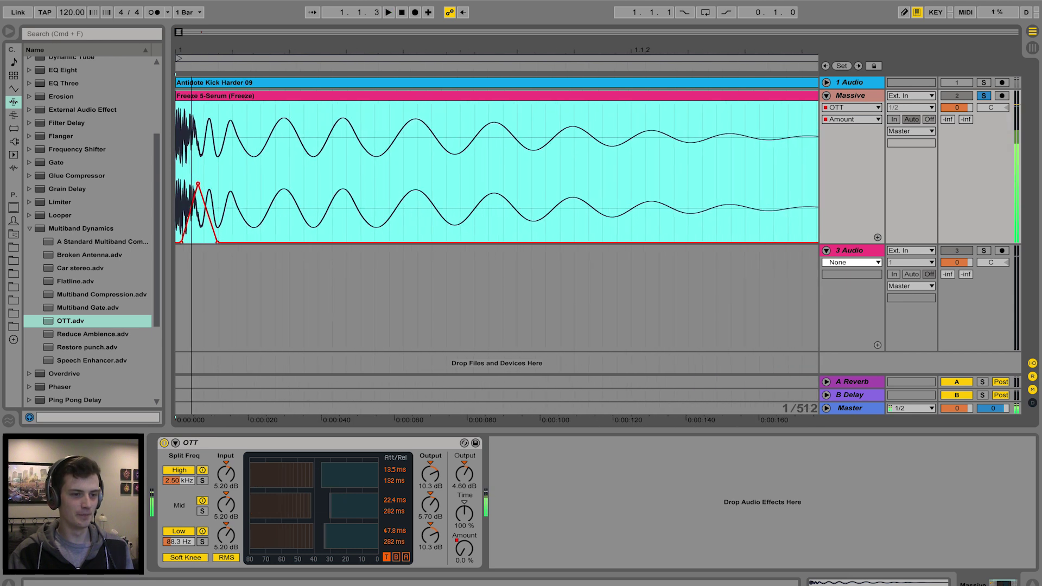
{"action": "key", "text": "minus"}
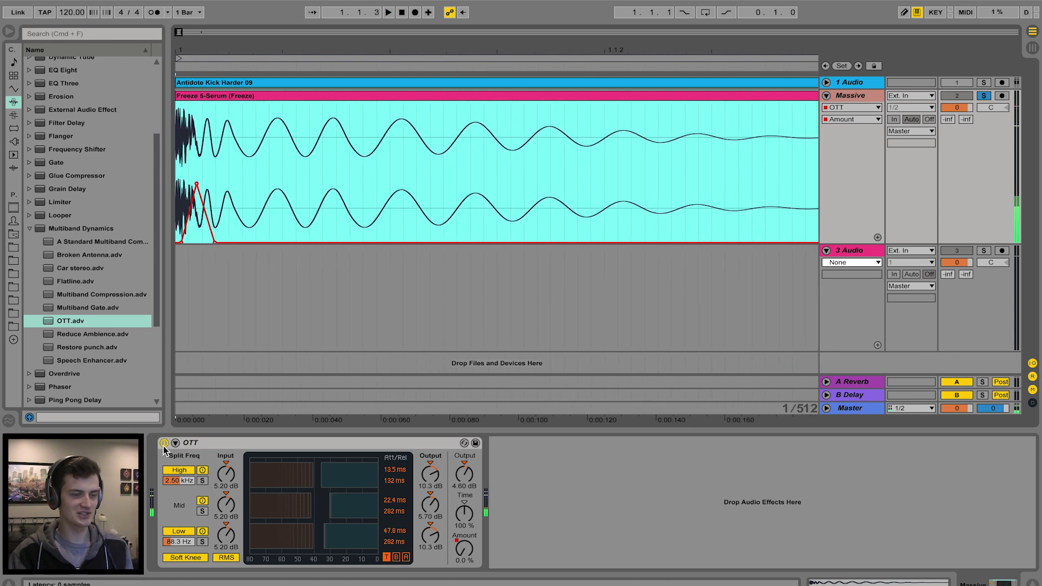
{"action": "left_click", "coordinate": [164, 449]}
{"action": "key", "text": "space"}
{"action": "key", "text": "space"}
{"action": "key", "text": "space"}
{"action": "key", "text": "space"}
{"action": "key", "text": "space"}
{"action": "key", "text": "space"}
{"action": "key", "text": "minus"}
{"action": "left_click", "coordinate": [267, 153]}
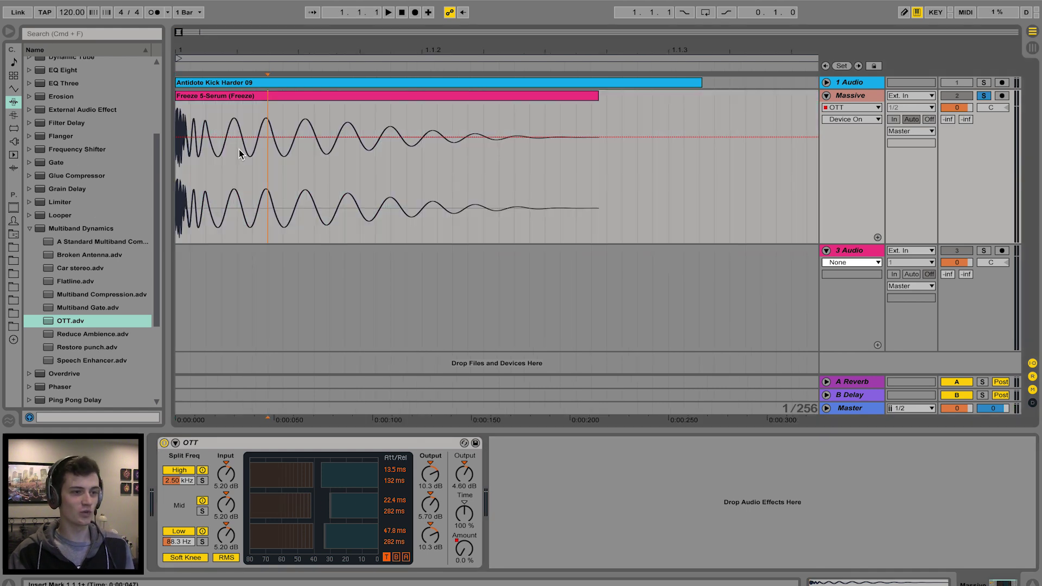
Add the Glue Compressor preset Bass - punch after OTT and show its expanded sidechain section with EQ on.
{"action": "left_click", "coordinate": [29, 176]}
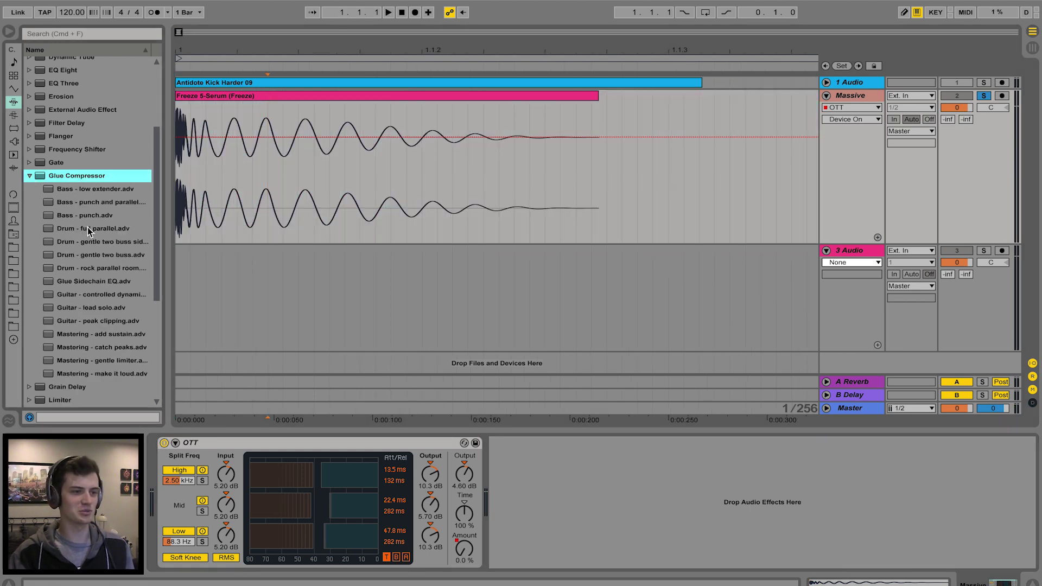
{"action": "left_click", "coordinate": [68, 217]}
{"action": "left_click_drag", "start_coordinate": [525, 472], "coordinate": [518, 466]}
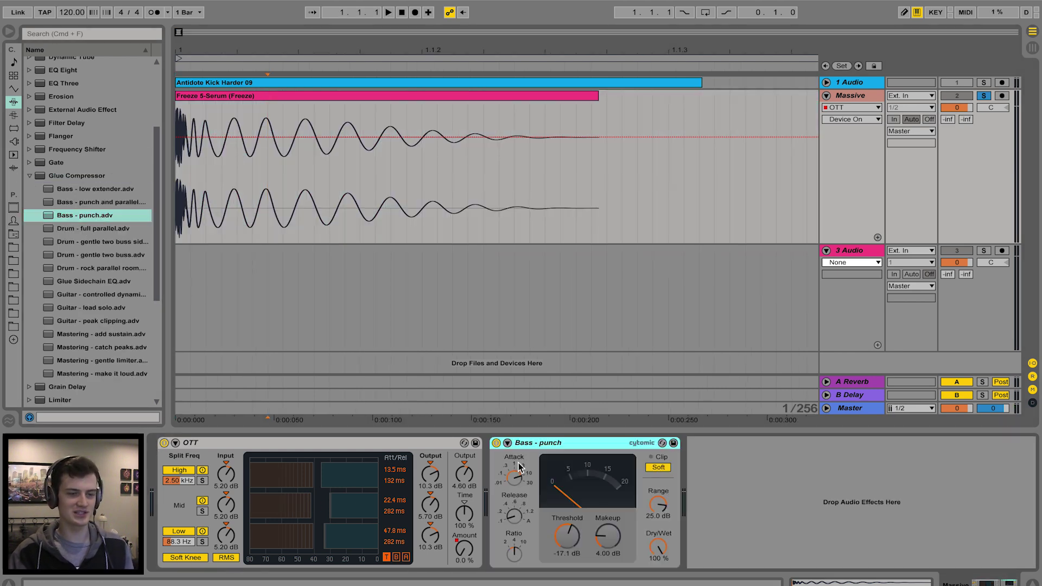
{"action": "left_click", "coordinate": [508, 444]}
{"action": "left_click", "coordinate": [579, 458]}
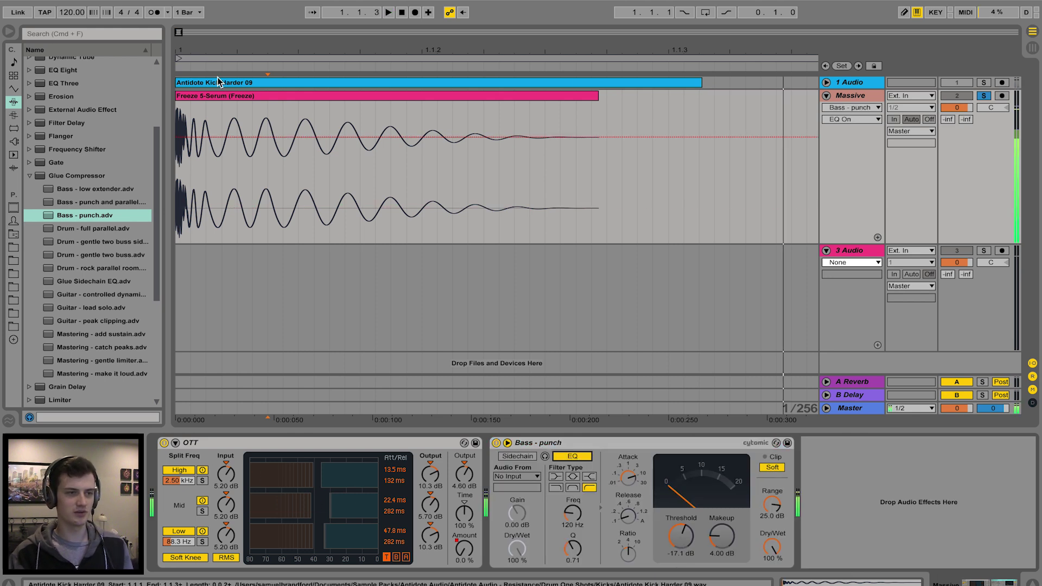
Try the Glue Compressor at a -25.1 dB threshold and 14.9 dB makeup while auditioning the kick.
{"action": "left_click", "coordinate": [223, 96]}
{"action": "key", "text": "space"}
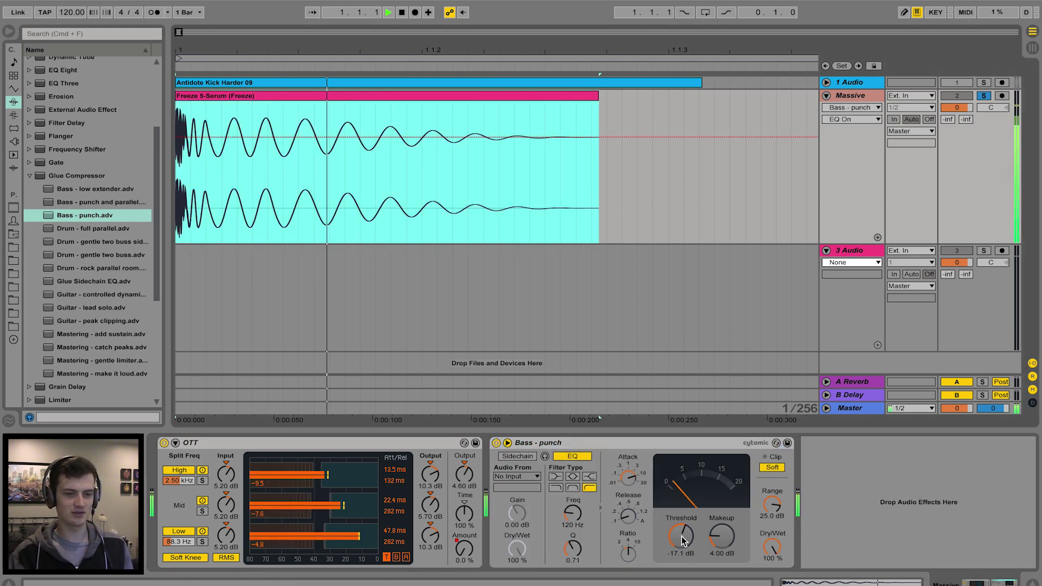
{"action": "left_click_drag", "start_coordinate": [675, 539], "coordinate": [675, 560]}
{"action": "key", "text": "space"}
{"action": "key", "text": "space"}
{"action": "key", "text": "space"}
{"action": "key", "text": "space"}
{"action": "key", "text": "space"}
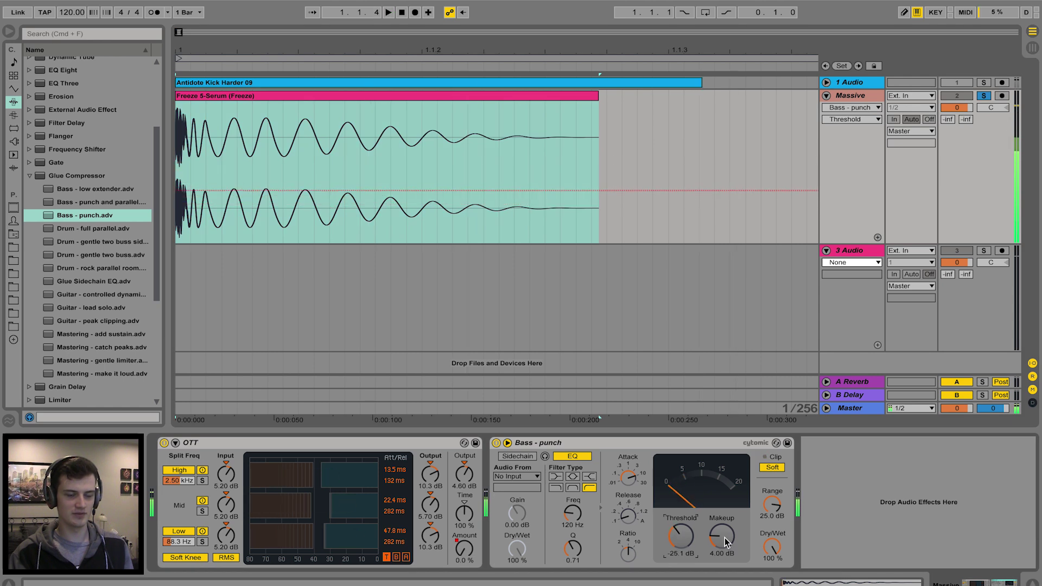
{"action": "left_click_drag", "start_coordinate": [724, 538], "coordinate": [724, 534]}
{"action": "key", "text": "space"}
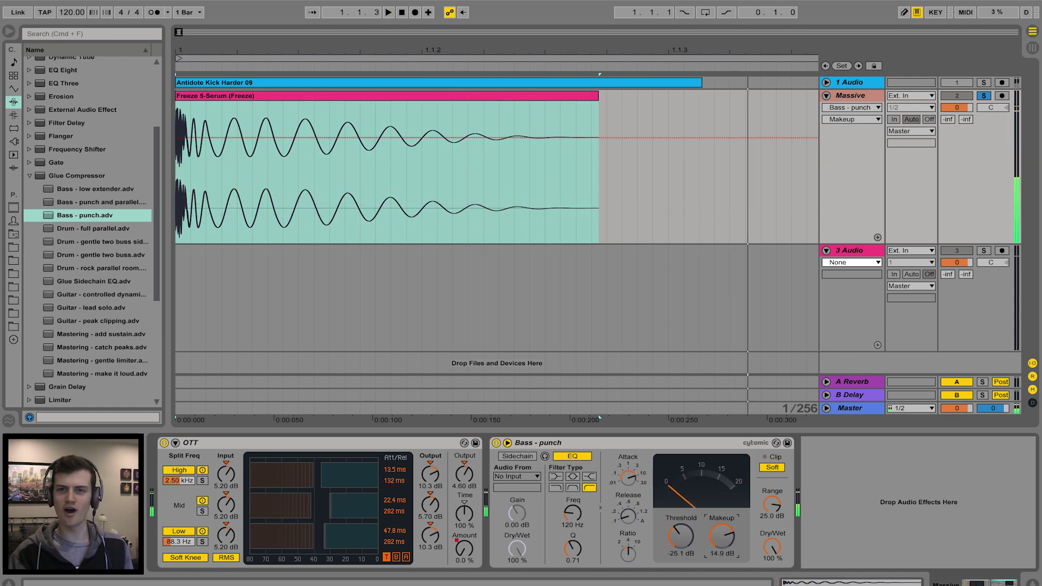
Set the Glue Compressor's threshold to -19.4 dB and its makeup to 3.65 dB while auditioning the kick.
{"action": "key", "text": "space"}
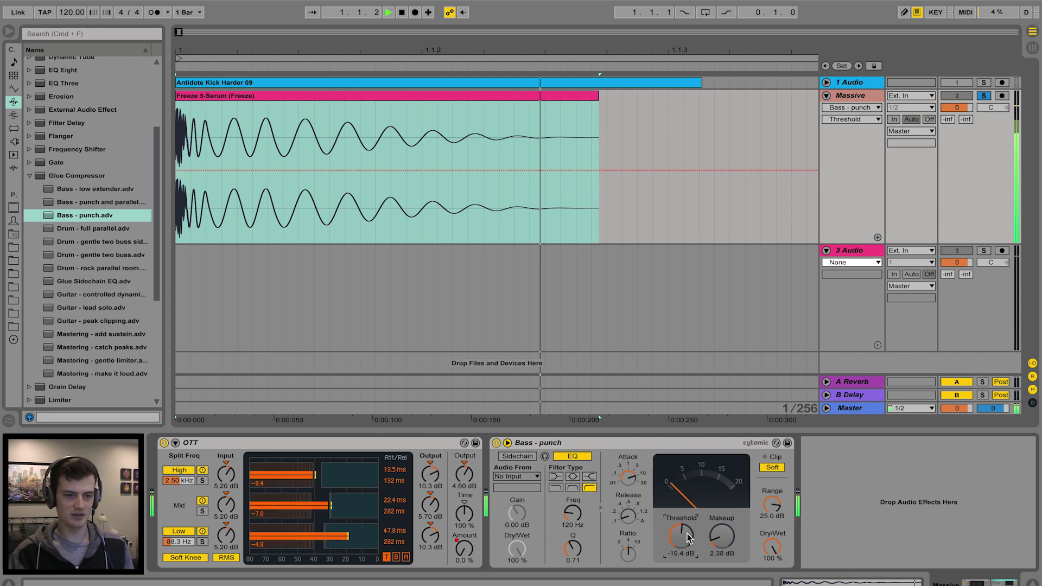
{"action": "mouse_move", "coordinate": [721, 537]}
{"action": "left_mouse_down"}
{"action": "mouse_move", "coordinate": [722, 510]}
{"action": "mouse_move", "coordinate": [721, 530]}
{"action": "left_mouse_up"}
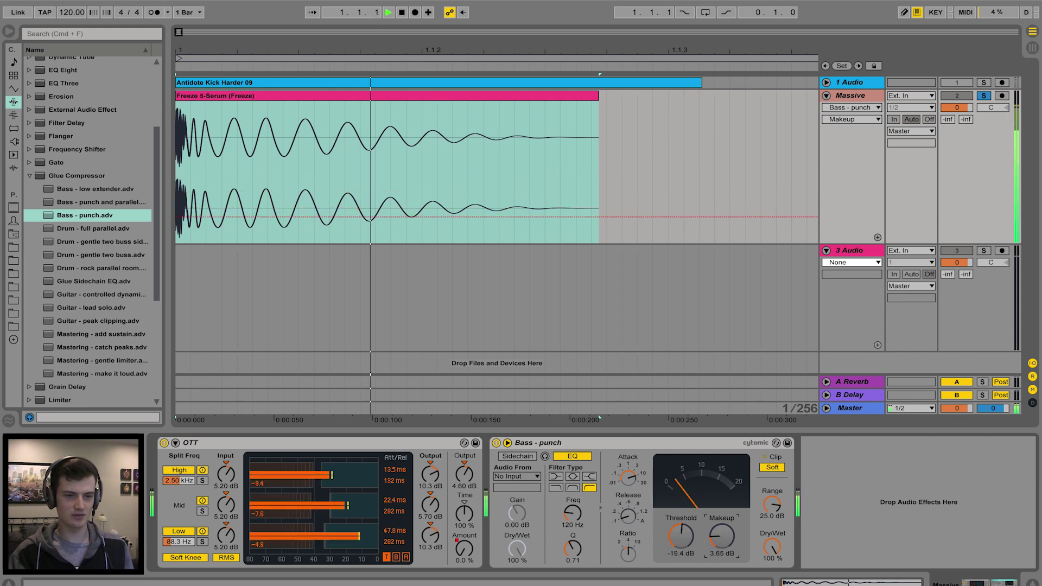
{"action": "key", "text": "space"}
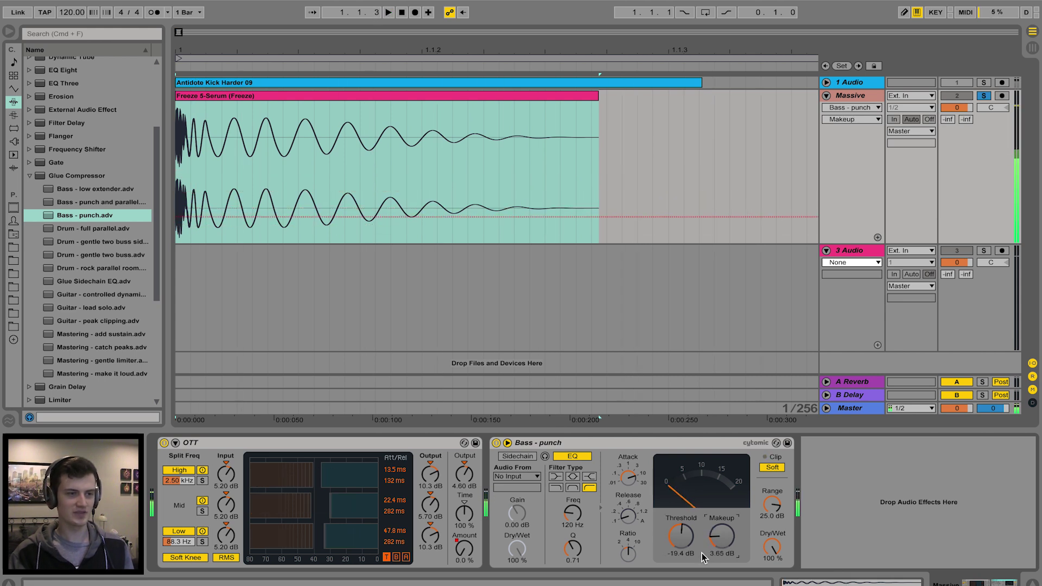
Add a Saturator after the Glue Compressor and audition the kick with its drive at 36.0 dB.
{"action": "left_click", "coordinate": [31, 176]}
{"action": "left_click_drag", "start_coordinate": [63, 320], "coordinate": [862, 456]}
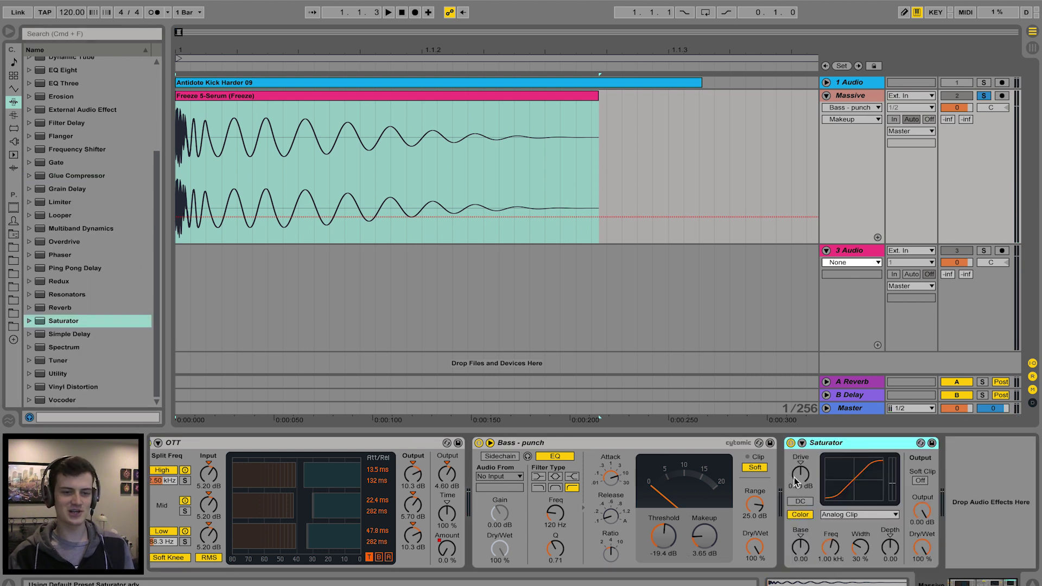
{"action": "left_click_drag", "start_coordinate": [796, 482], "coordinate": [796, 435]}
{"action": "key", "text": "space"}
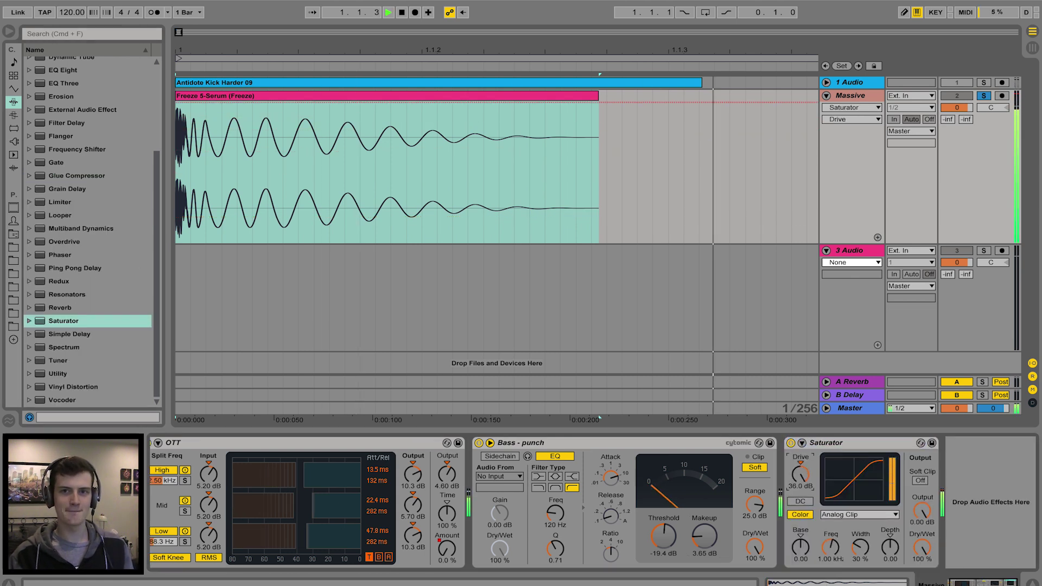
{"action": "key", "text": "space"}
{"action": "key", "text": "space"}
Reduce the Saturator's drive to 2.86 dB and audition the kick repeatedly.
{"action": "left_click_drag", "start_coordinate": [796, 435], "coordinate": [796, 477]}
{"action": "key", "text": "space"}
{"action": "key", "text": "space"}
{"action": "key", "text": "space"}
{"action": "key", "text": "space"}
{"action": "key", "text": "space"}
{"action": "key", "text": "space"}
{"action": "key", "text": "space"}
Enable the Saturator's DC filter, try Base at 36.0, and settle it at 1.14 while auditioning.
{"action": "left_click", "coordinate": [793, 504]}
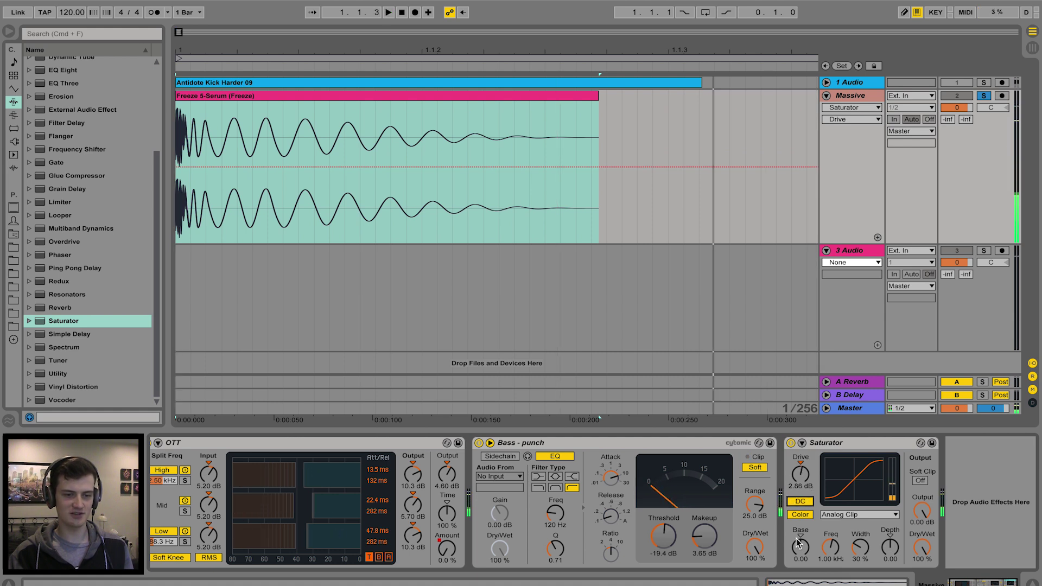
{"action": "left_click_drag", "start_coordinate": [798, 542], "coordinate": [798, 494]}
{"action": "key", "text": "space"}
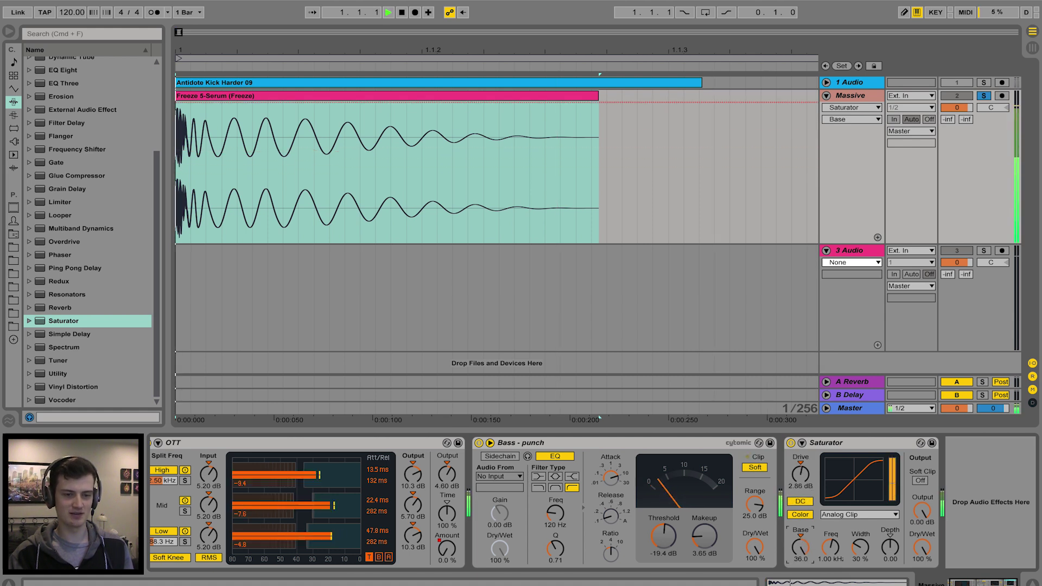
{"action": "left_click_drag", "start_coordinate": [799, 546], "coordinate": [799, 581]}
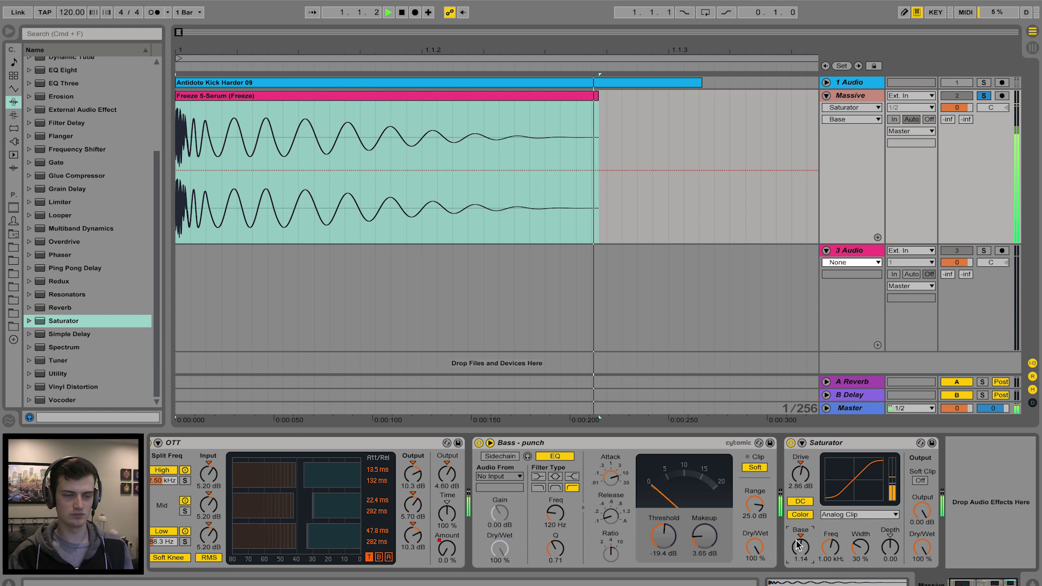
{"action": "key", "text": "space"}
Set the 3 Audio track's input to Resampling with monitoring on In, and arm it for recording.
{"action": "left_click", "coordinate": [851, 96]}
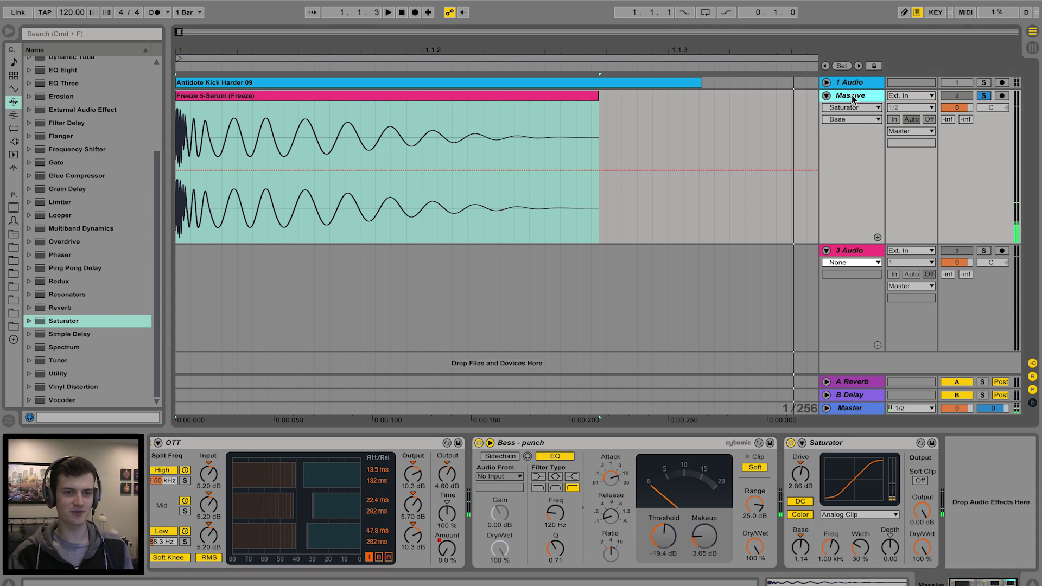
{"action": "right_click", "coordinate": [852, 99]}
{"action": "key", "text": "Escape"}
{"action": "left_click", "coordinate": [867, 251]}
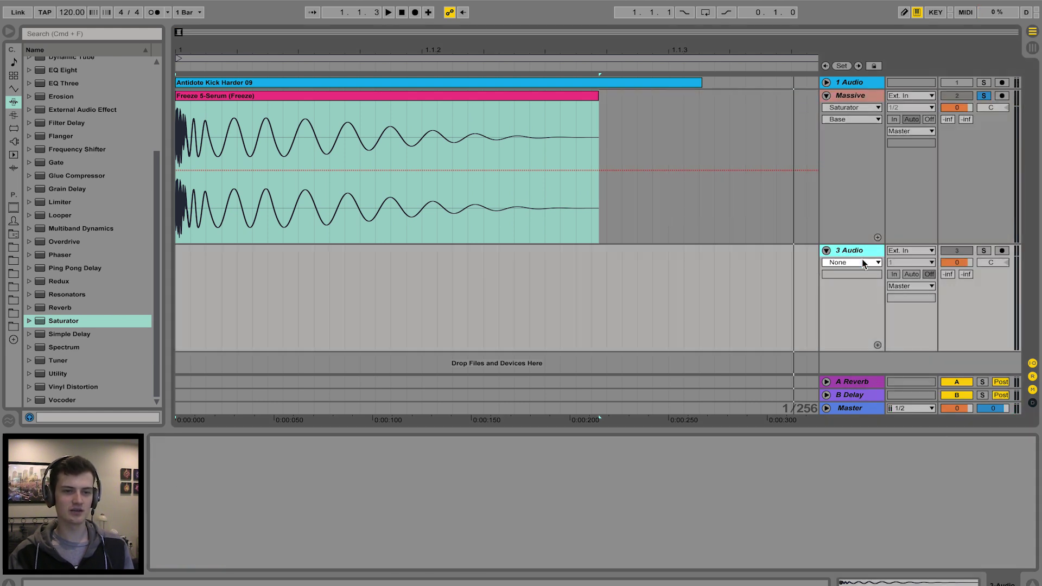
{"action": "left_click", "coordinate": [895, 251]}
{"action": "left_click", "coordinate": [901, 298]}
{"action": "left_click", "coordinate": [1002, 250]}
{"action": "left_click", "coordinate": [894, 275]}
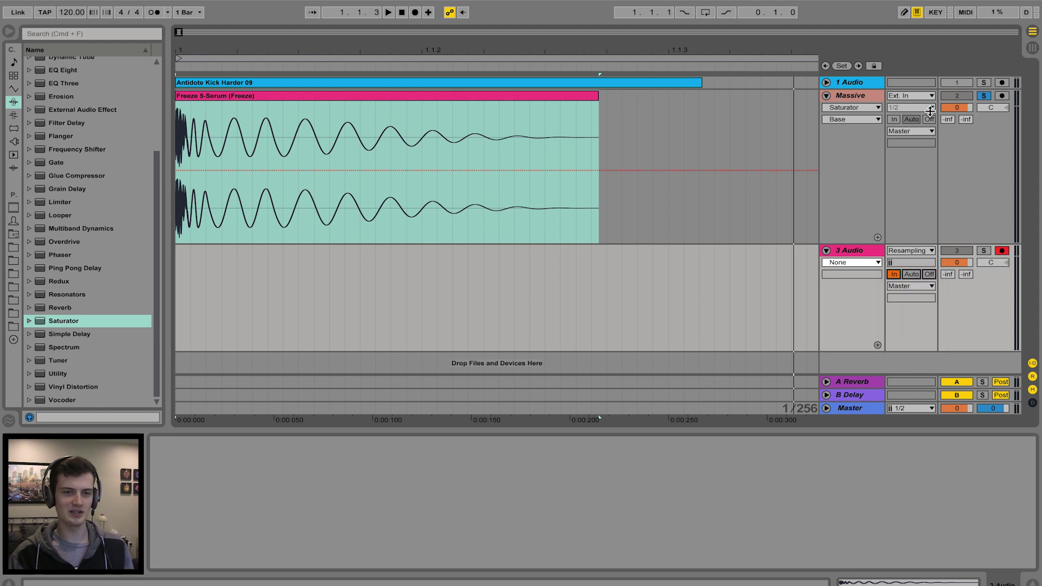
Record the processed kick onto the 3 Audio track from the start and compare its waveform with the Massive clip.
{"action": "left_click", "coordinate": [403, 12]}
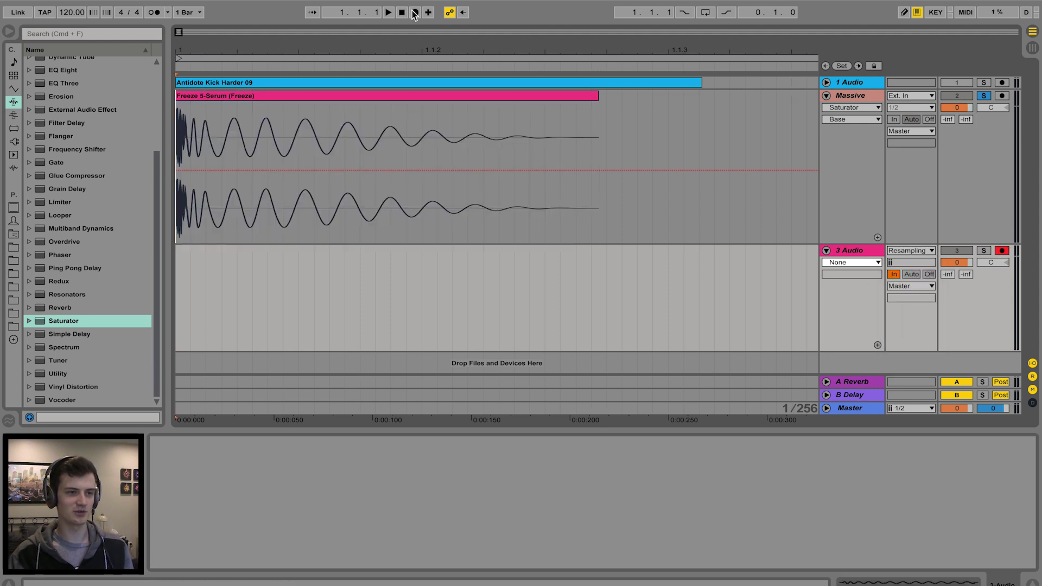
{"action": "left_click", "coordinate": [414, 12]}
{"action": "key", "text": "space"}
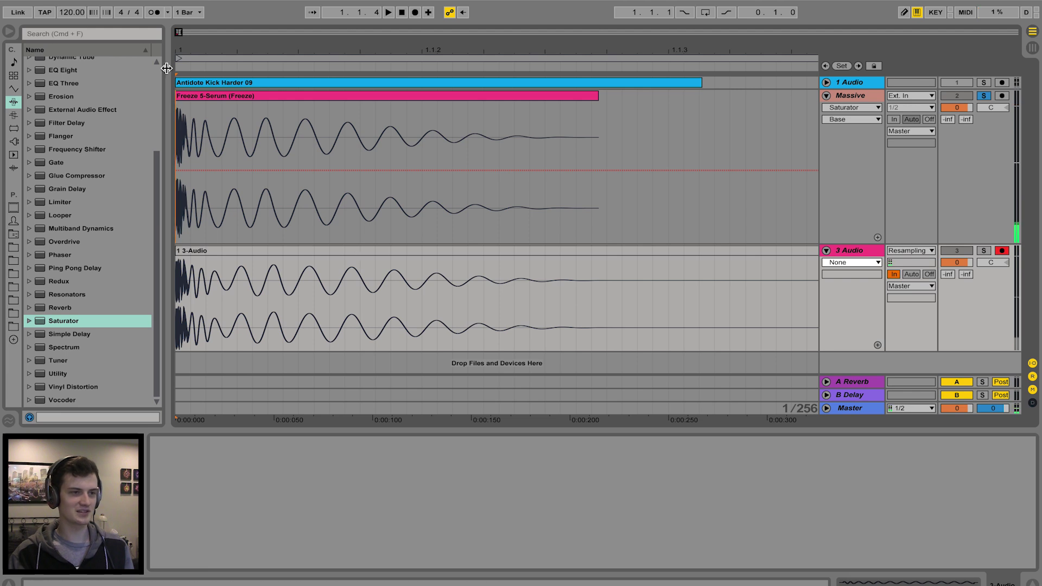
{"action": "left_click_drag", "start_coordinate": [180, 50], "coordinate": [314, 232]}
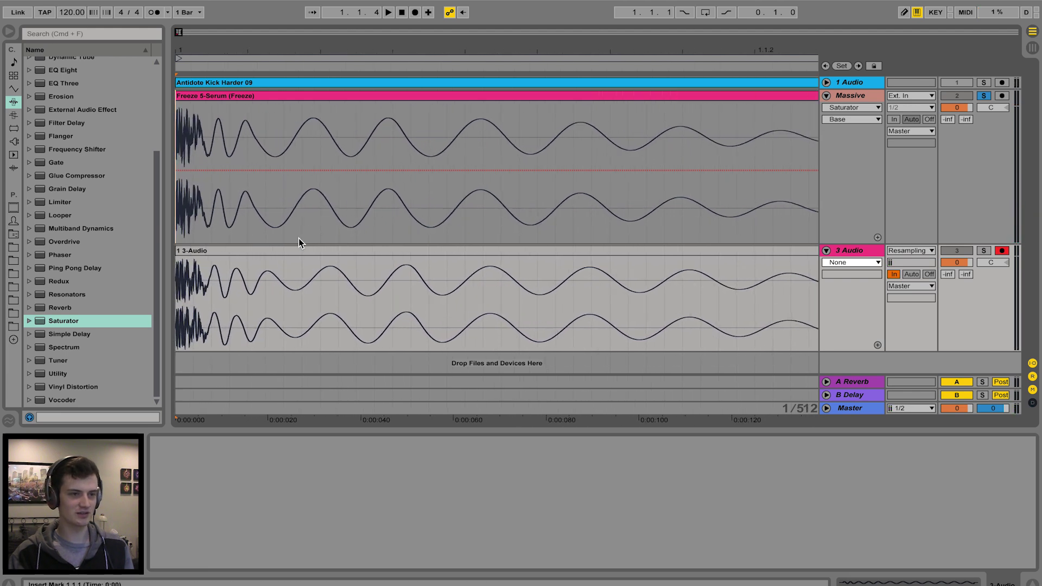
{"action": "key", "text": "plus"}
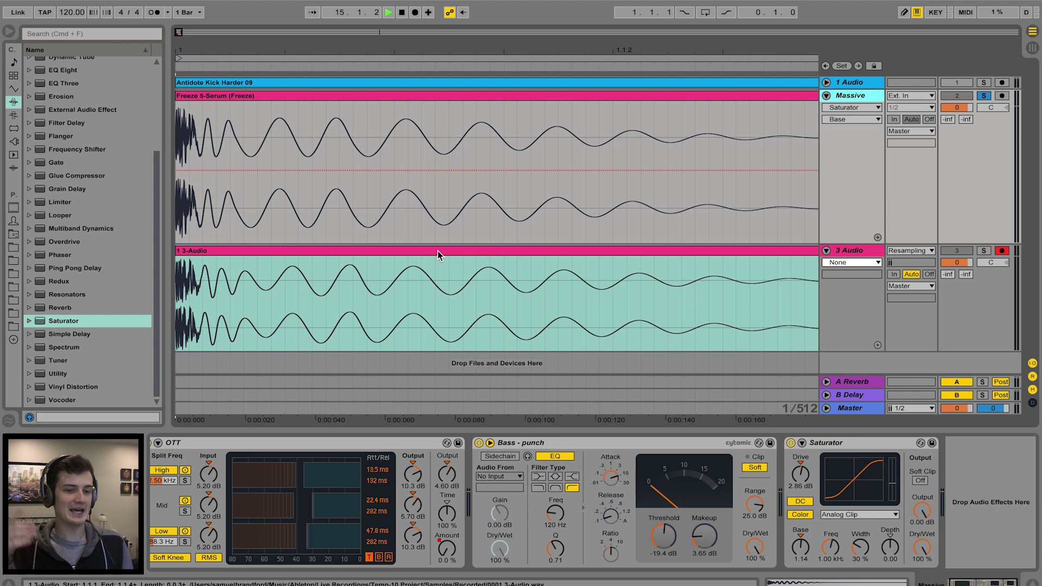
Add an Overdrive after the Saturator, tune its filter to 227 Hz with 2.45 bandwidth, and enable the Saturator's Soft Clip.
{"action": "left_click_drag", "start_coordinate": [71, 246], "coordinate": [936, 475]}
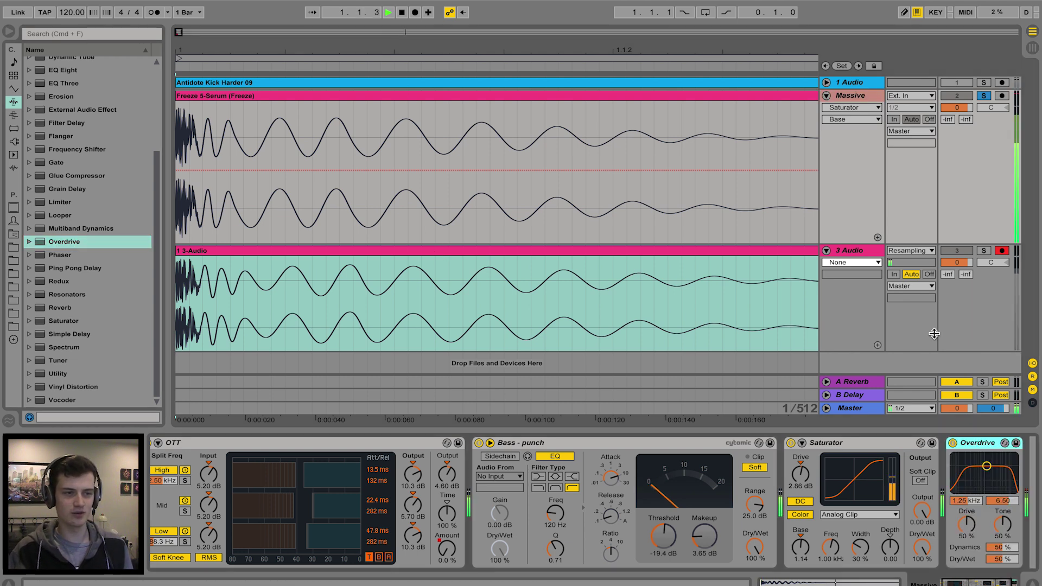
{"action": "key", "text": "space"}
{"action": "mouse_move", "coordinate": [978, 483]}
{"action": "left_mouse_down"}
{"action": "mouse_move", "coordinate": [977, 494]}
{"action": "mouse_move", "coordinate": [970, 482]}
{"action": "left_mouse_up"}
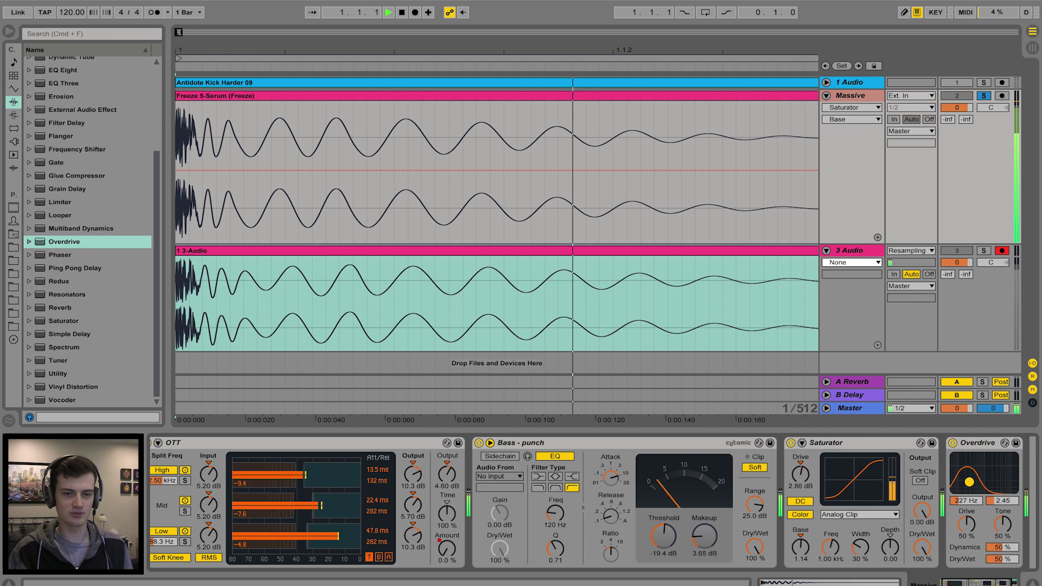
{"action": "left_click", "coordinate": [920, 481]}
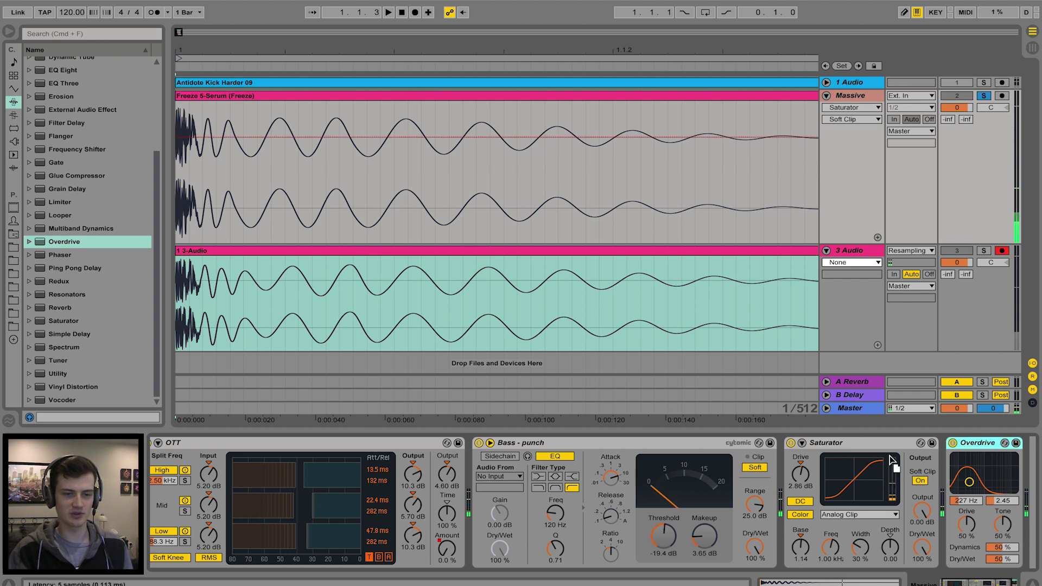
Move the Overdrive before the Saturator, set its filter to 185 Hz with 0.50 bandwidth, and audition the kick.
{"action": "left_click_drag", "start_coordinate": [975, 444], "coordinate": [812, 444]}
{"action": "key", "text": "space"}
{"action": "mouse_move", "coordinate": [810, 486]}
{"action": "left_mouse_down"}
{"action": "mouse_move", "coordinate": [793, 483]}
{"action": "mouse_move", "coordinate": [835, 483]}
{"action": "mouse_move", "coordinate": [796, 475]}
{"action": "mouse_move", "coordinate": [794, 489]}
{"action": "mouse_move", "coordinate": [806, 491]}
{"action": "left_mouse_up"}
{"action": "key", "text": "space"}
{"action": "key", "text": "space"}
{"action": "key", "text": "space"}
{"action": "key", "text": "space"}
{"action": "key", "text": "space"}
{"action": "key", "text": "space"}
{"action": "key", "text": "space"}
{"action": "key", "text": "space"}
{"action": "key", "text": "space"}
{"action": "key", "text": "space"}
{"action": "key", "text": "space"}
{"action": "key", "text": "space"}
{"action": "key", "text": "space"}
{"action": "key", "text": "space"}
{"action": "key", "text": "space"}
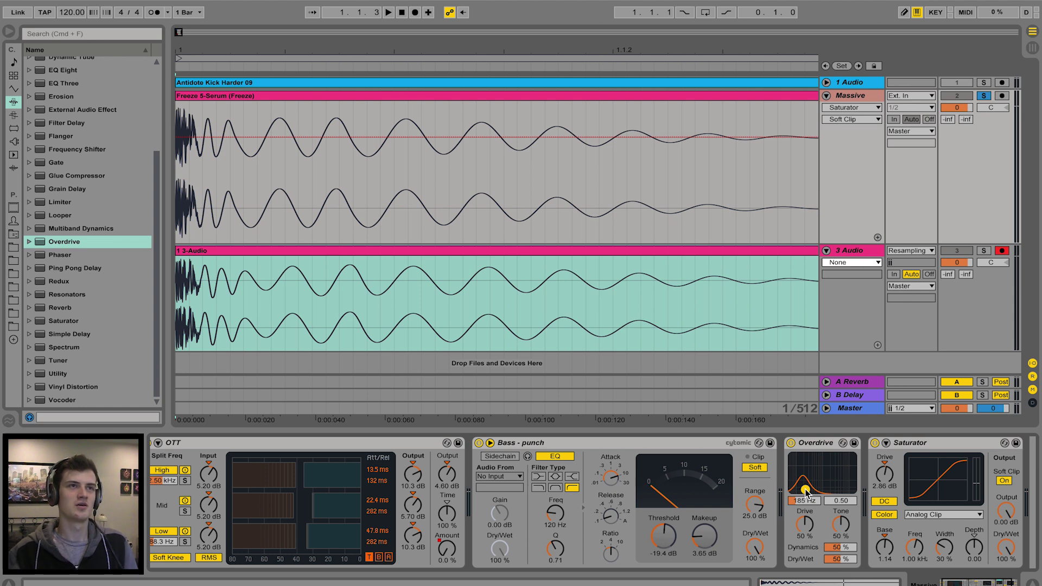
Delete the resampled clip from the 3 Audio track and return to the Massive track's devices.
{"action": "left_click", "coordinate": [543, 252]}
{"action": "key", "text": "Delete"}
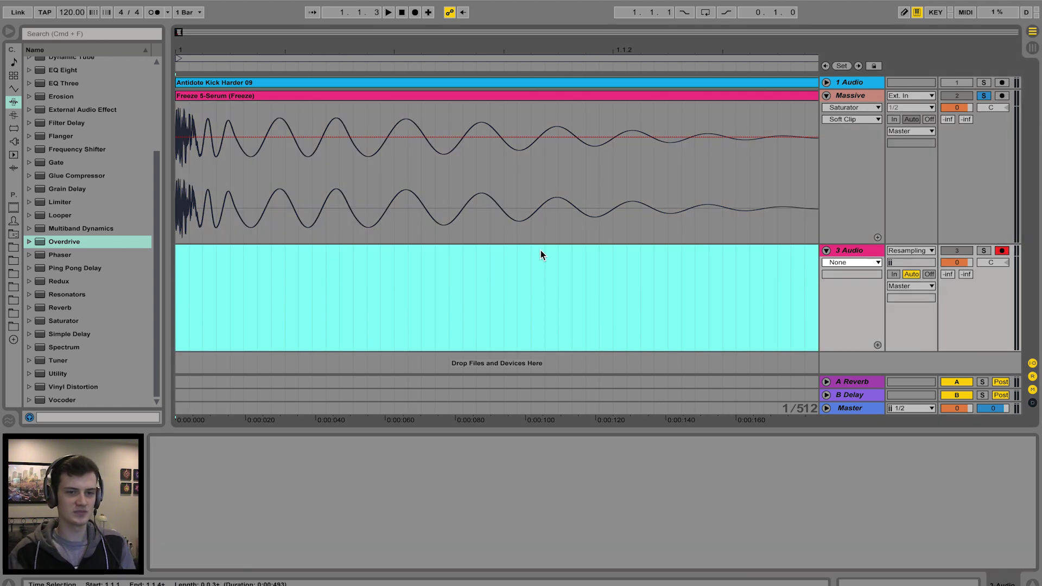
{"action": "left_click", "coordinate": [841, 93]}
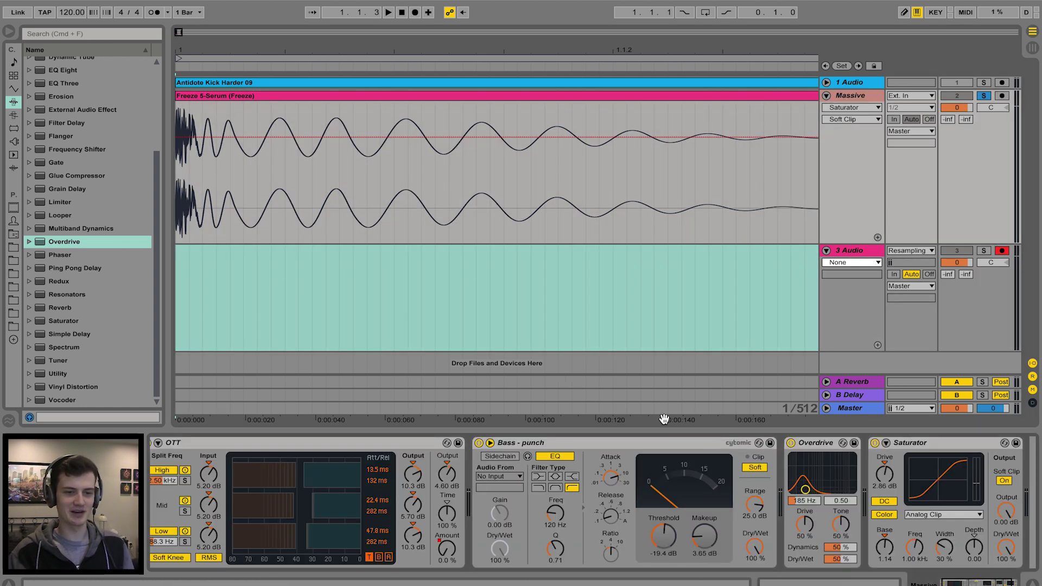
Shorten the Massive clip to about 141 ms, fade it out from near its start with a steep curve, and audition it.
{"action": "left_click", "coordinate": [839, 107]}
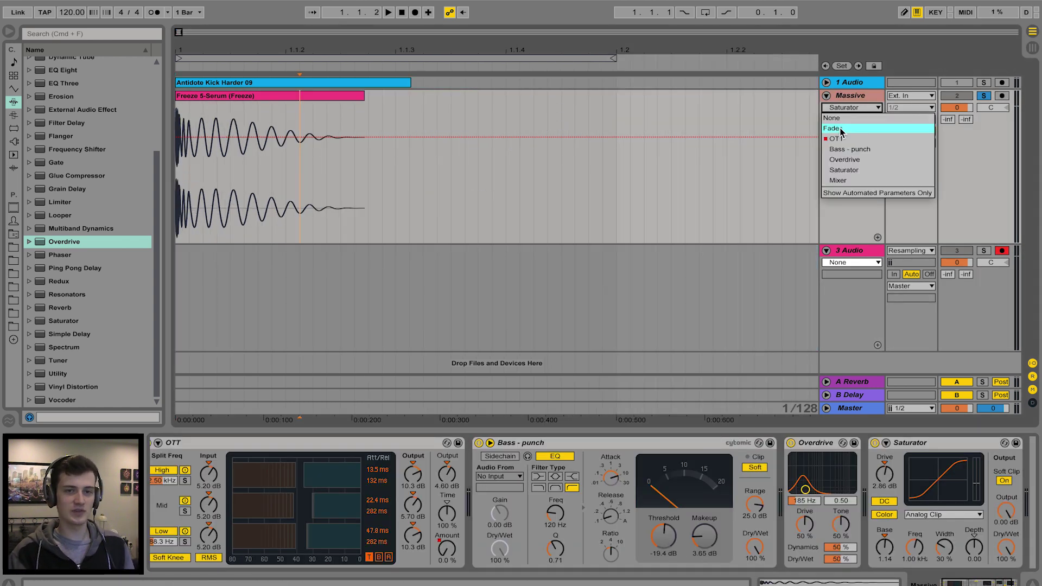
{"action": "left_click", "coordinate": [839, 132]}
{"action": "left_click_drag", "start_coordinate": [363, 90], "coordinate": [185, 127]}
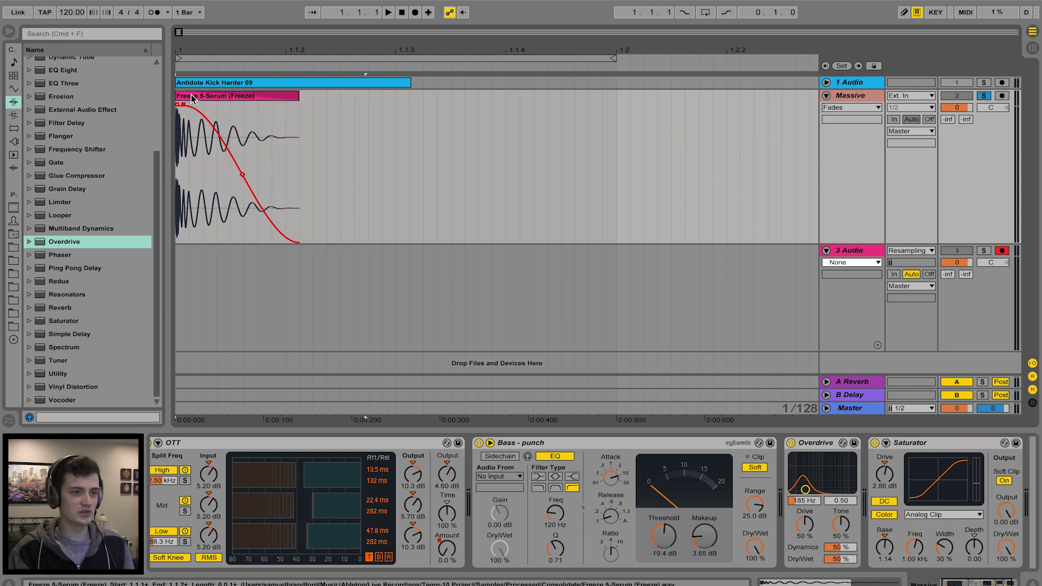
{"action": "left_click", "coordinate": [239, 176]}
{"action": "key", "text": "space"}
{"action": "left_click_drag", "start_coordinate": [241, 175], "coordinate": [215, 207]}
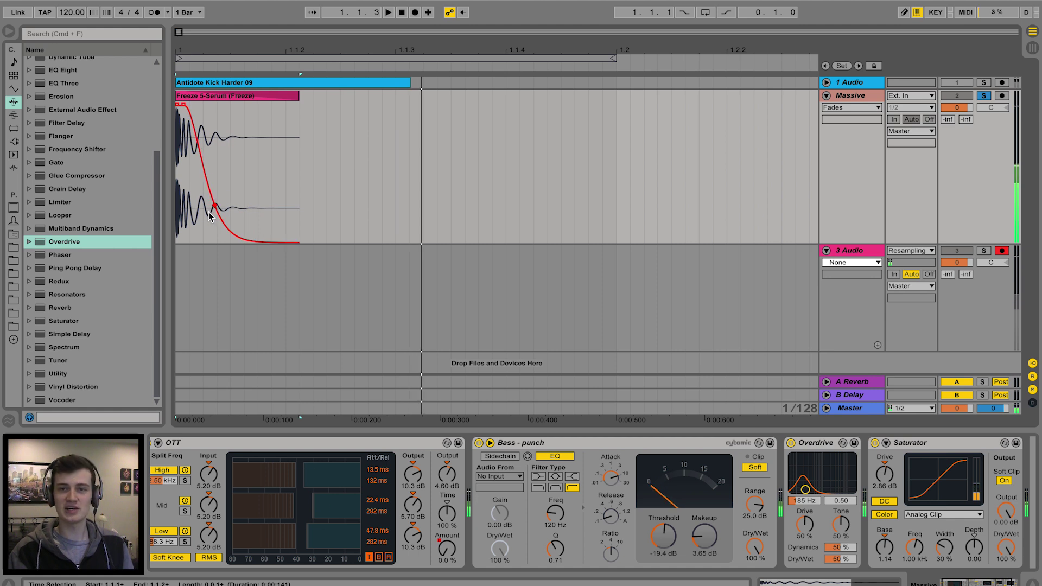